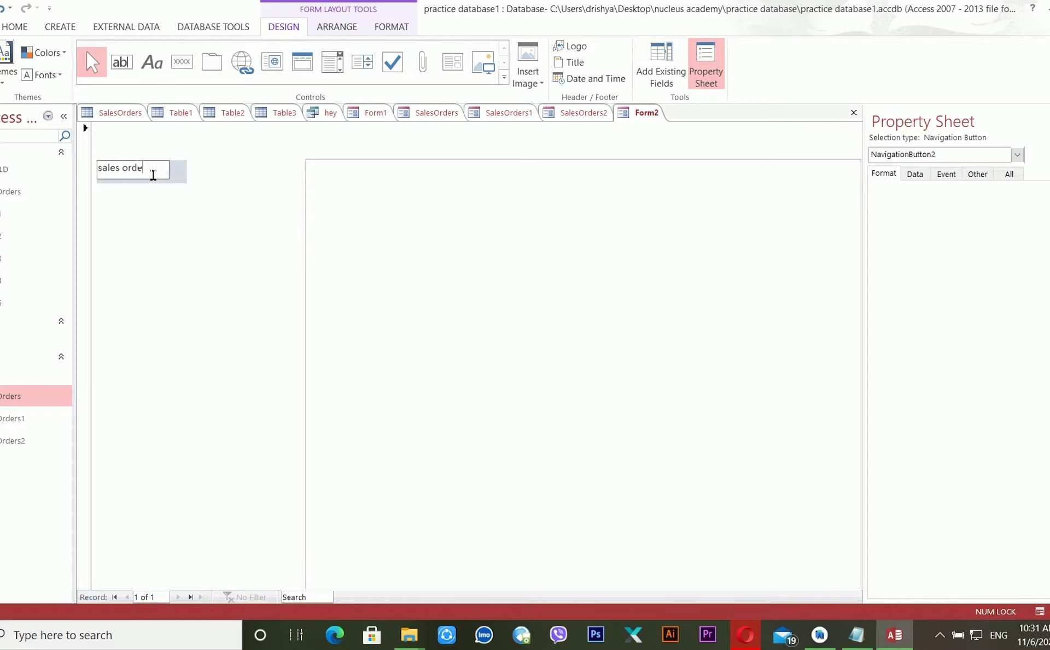
Finish the "sales order" navigation button and add a second one captioned "sales order1" below it.
click(154, 215)
click(155, 189)
click(156, 191)
text(sales )
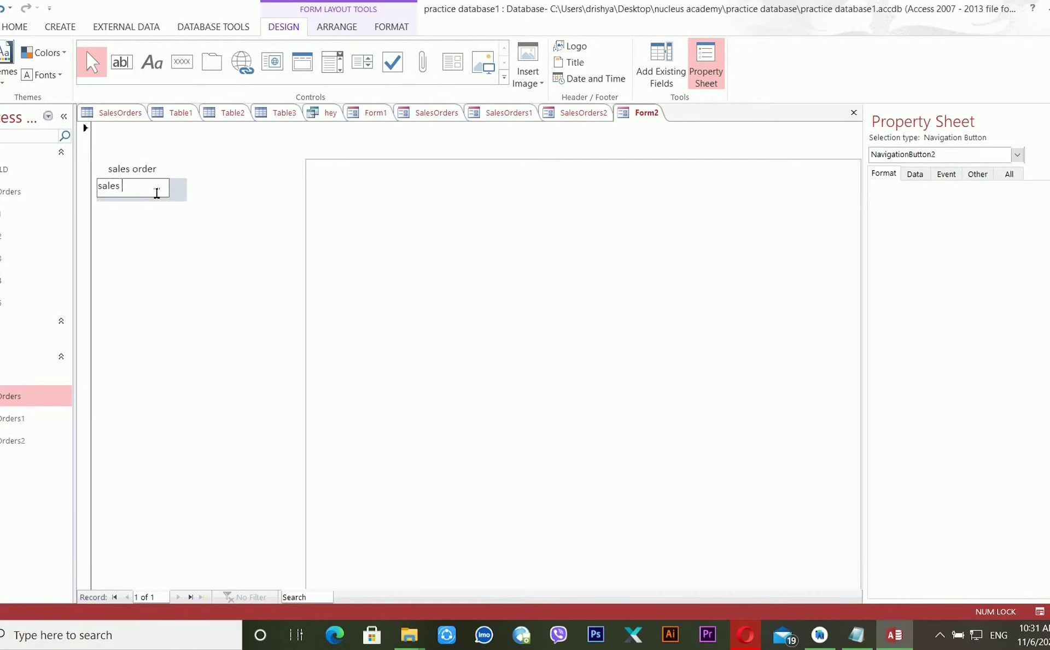
text(order1)
click(166, 234)
Add two more navigation buttons captioned "sales order two" and "close" below the existing ones.
click(148, 208)
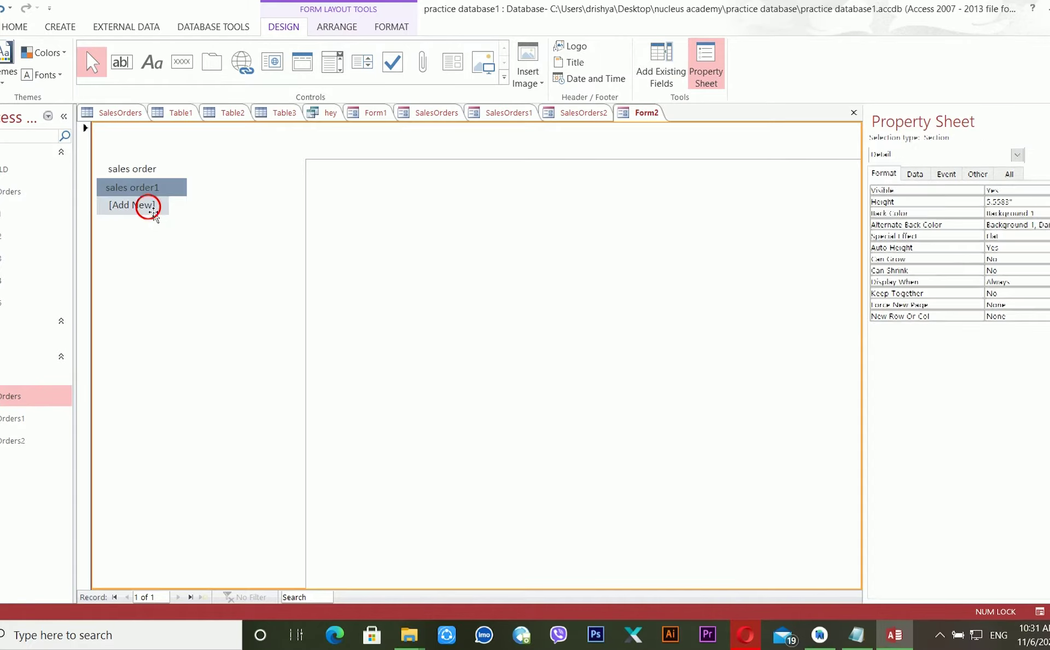
click(156, 214)
text(sales order two)
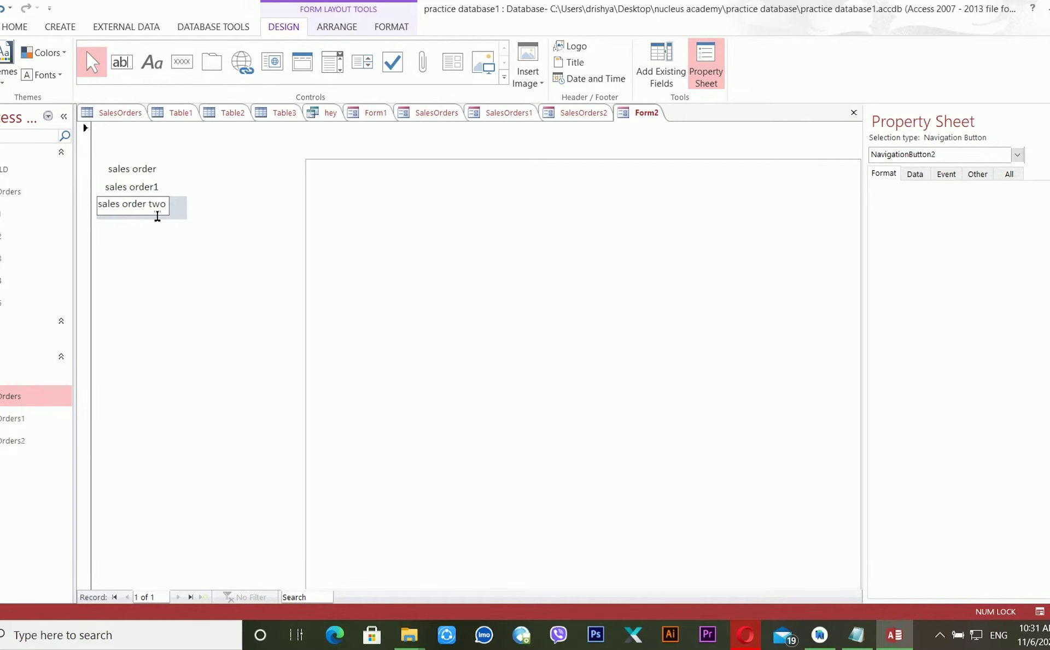
key(Return)
click(162, 174)
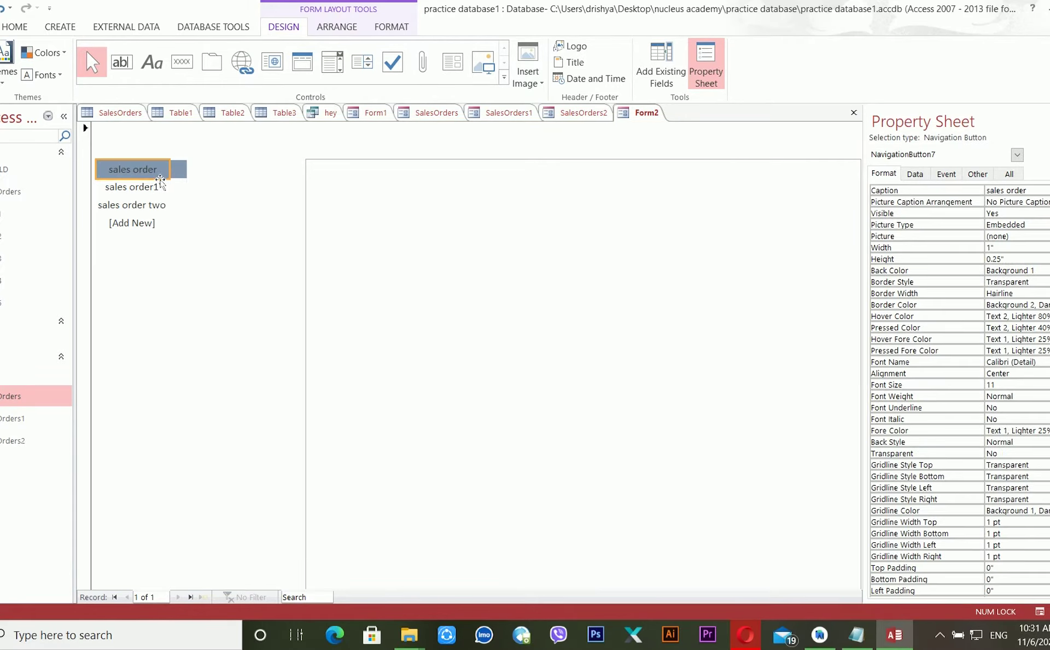
click(145, 186)
click(132, 222)
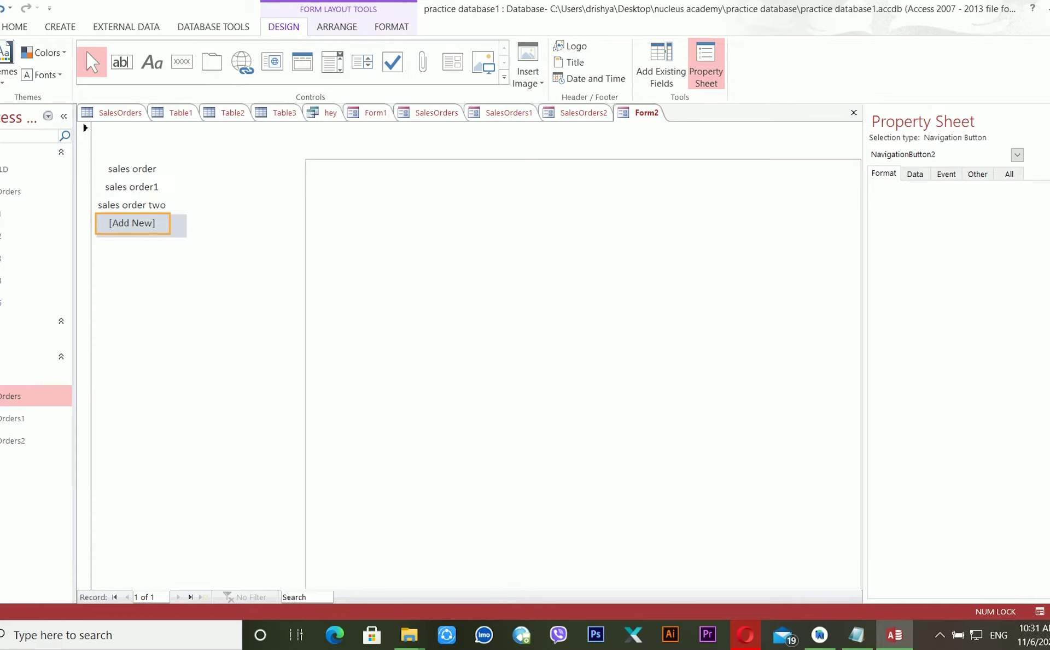
text(close)
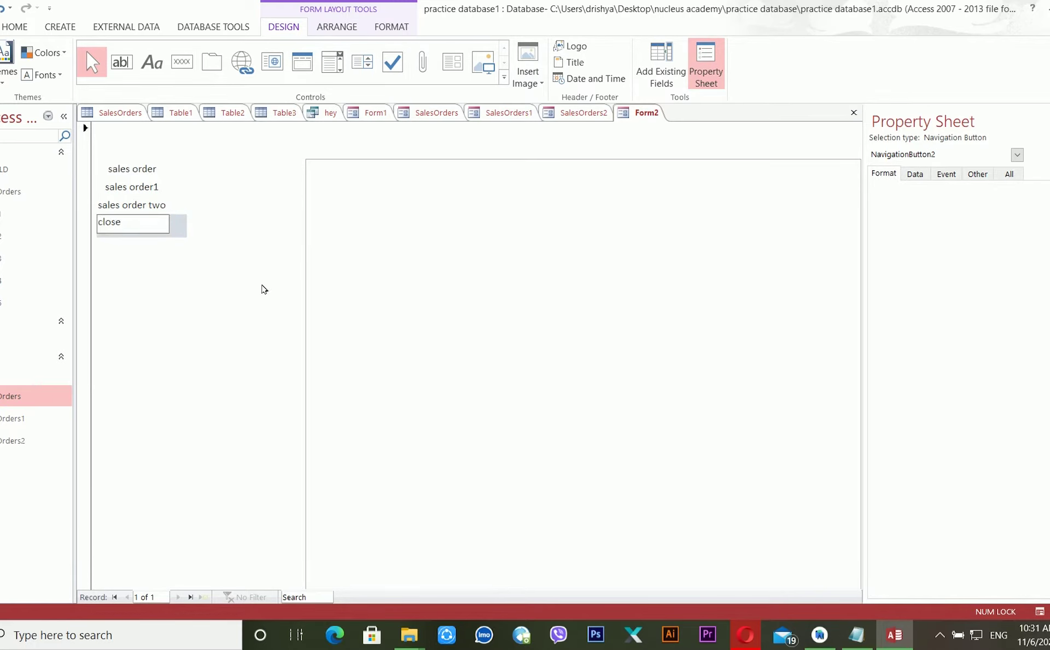
key(Return)
Move the navigation control to about 3.29" from the left and 0.21" from the top, and shift the subform left.
click(191, 181)
drag(286, 180, 335, 157)
click(365, 259)
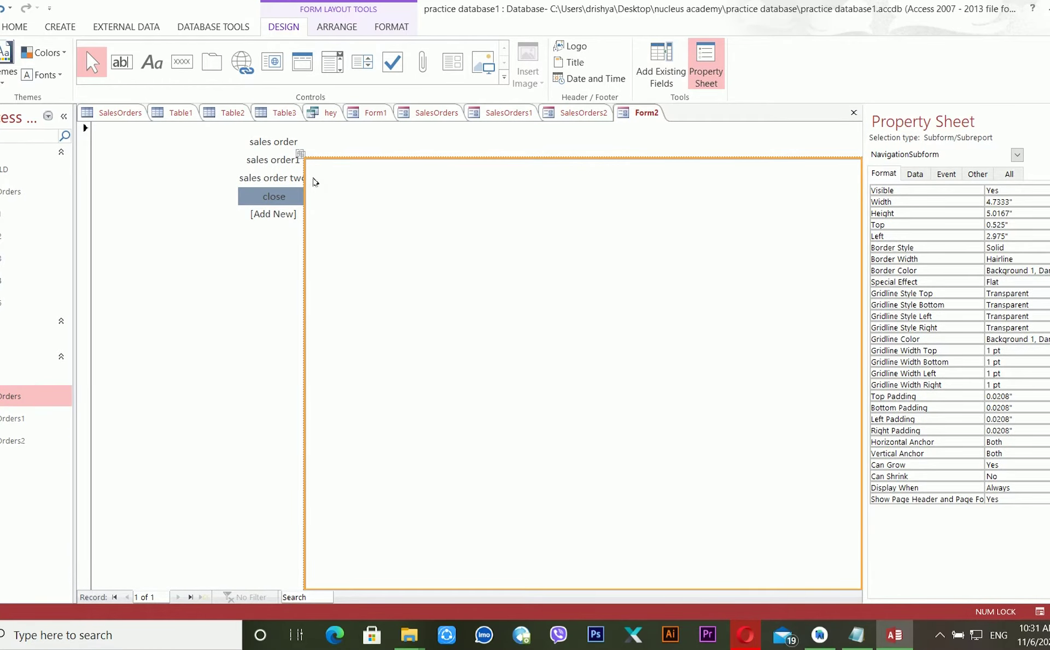
drag(330, 159, 418, 167)
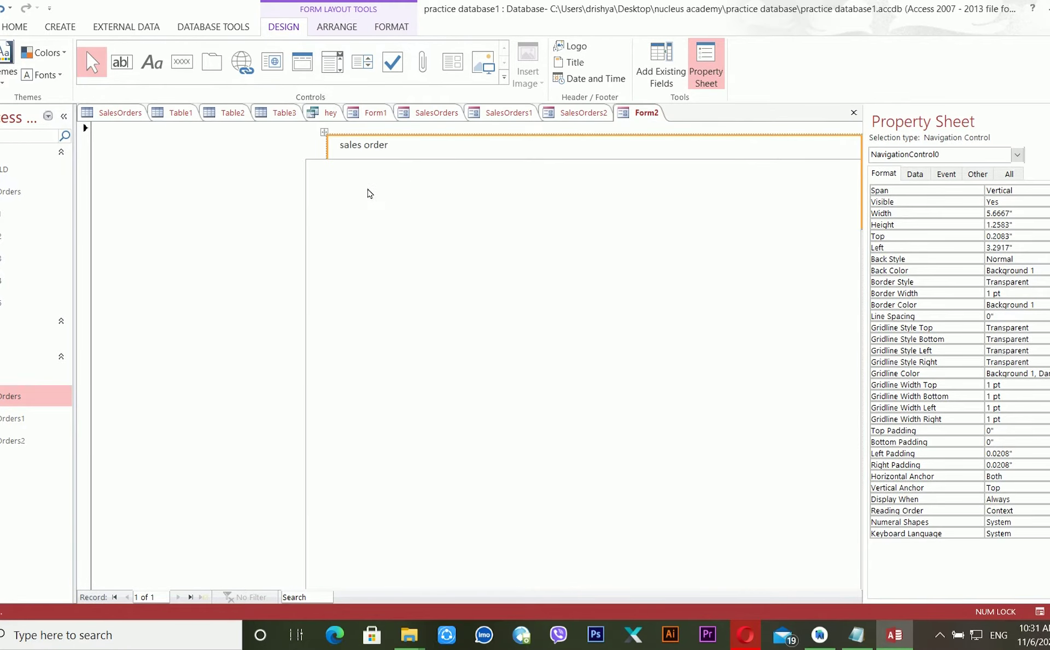
click(368, 173)
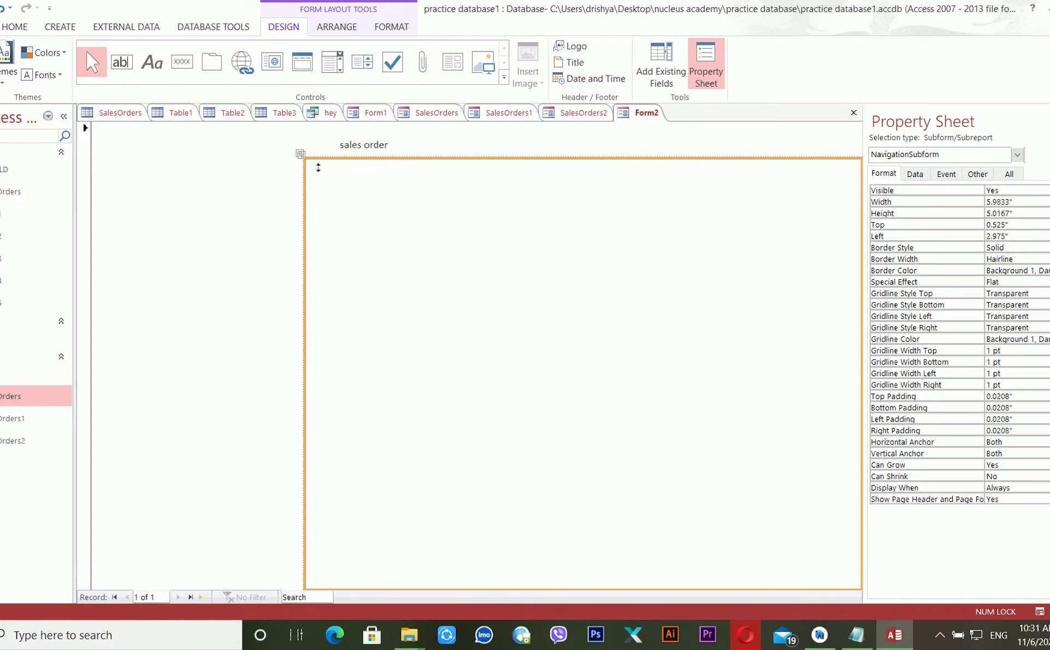
drag(316, 156, 149, 157)
Move the navigation control to the right side of the subform, about 8.67" from the left and 0.67" from the top.
click(408, 141)
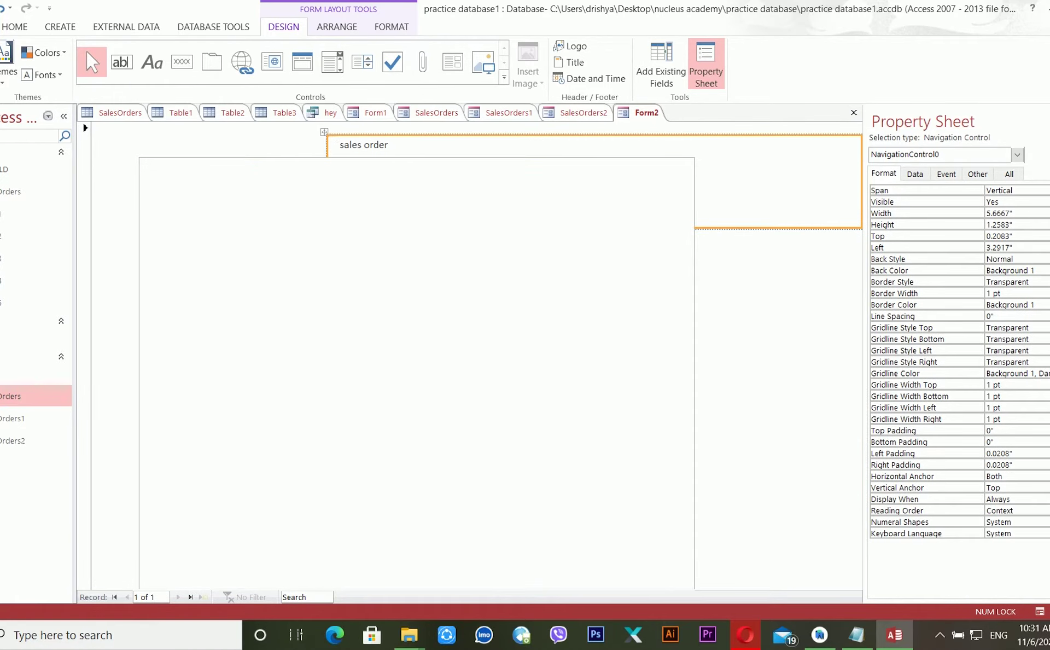
drag(332, 140, 748, 205)
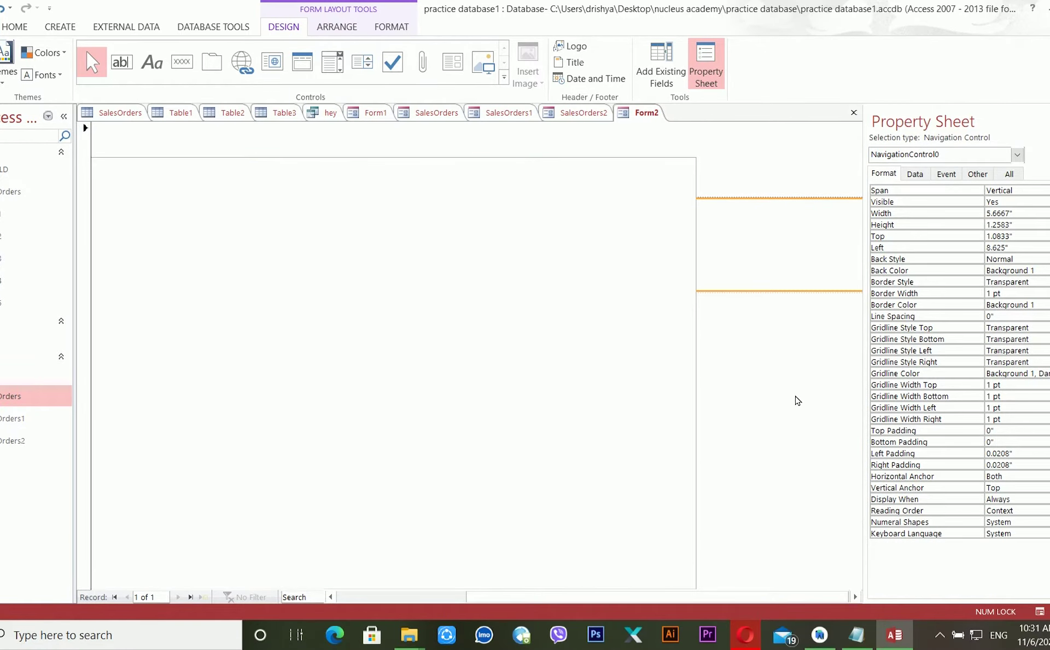
key(ctrl+z)
drag(326, 136, 719, 170)
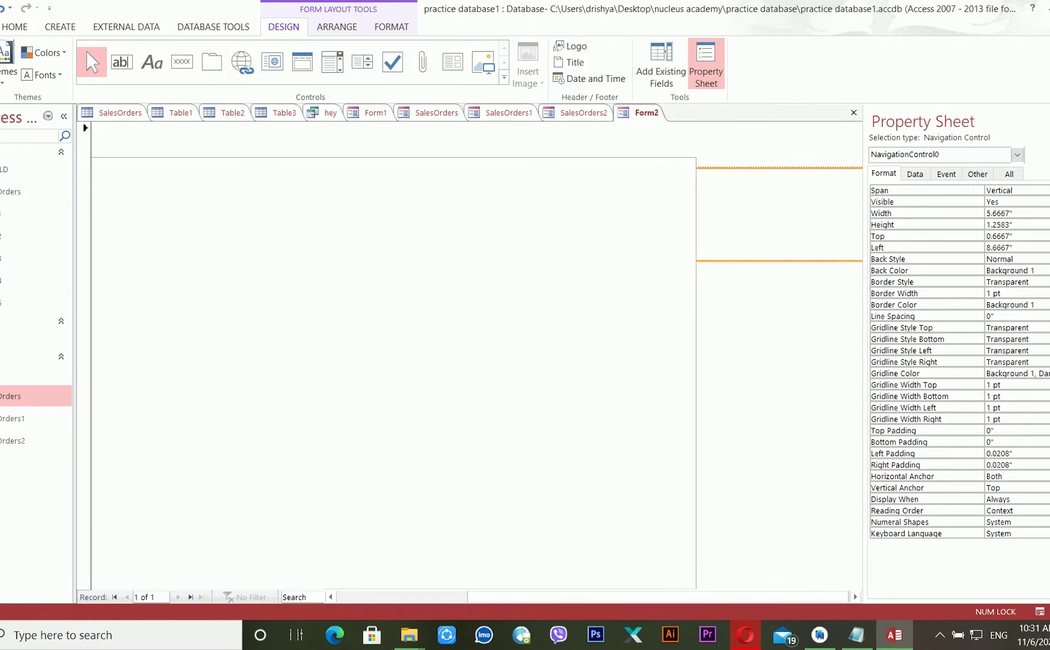
Switch the form to Design View and move the navigation subform to about 1.83" from the left.
click(1, 60)
click(11, 170)
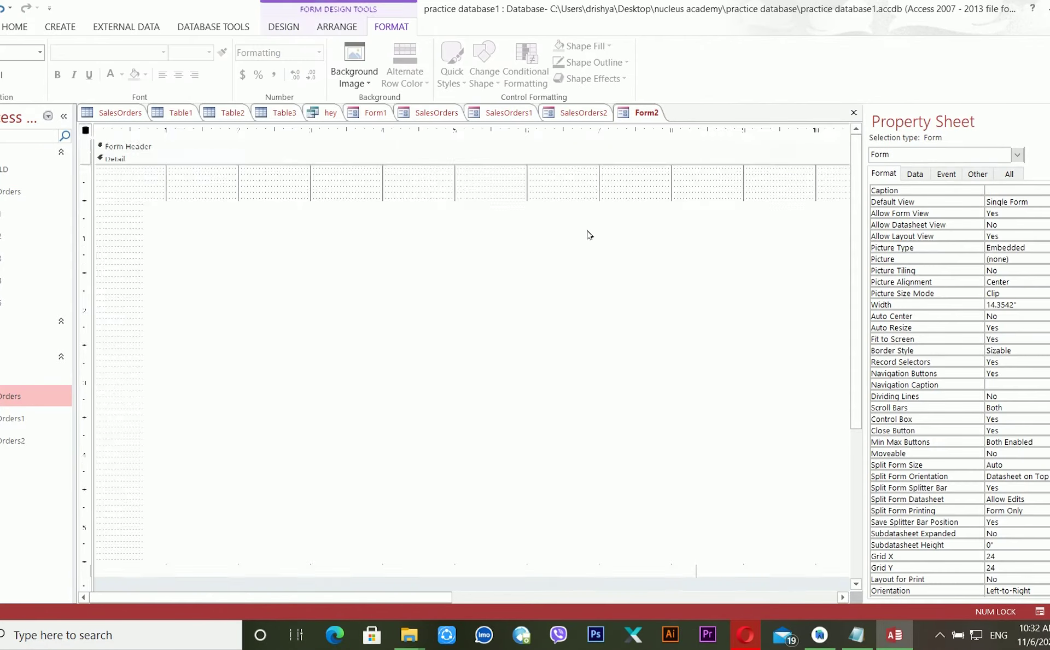
click(256, 239)
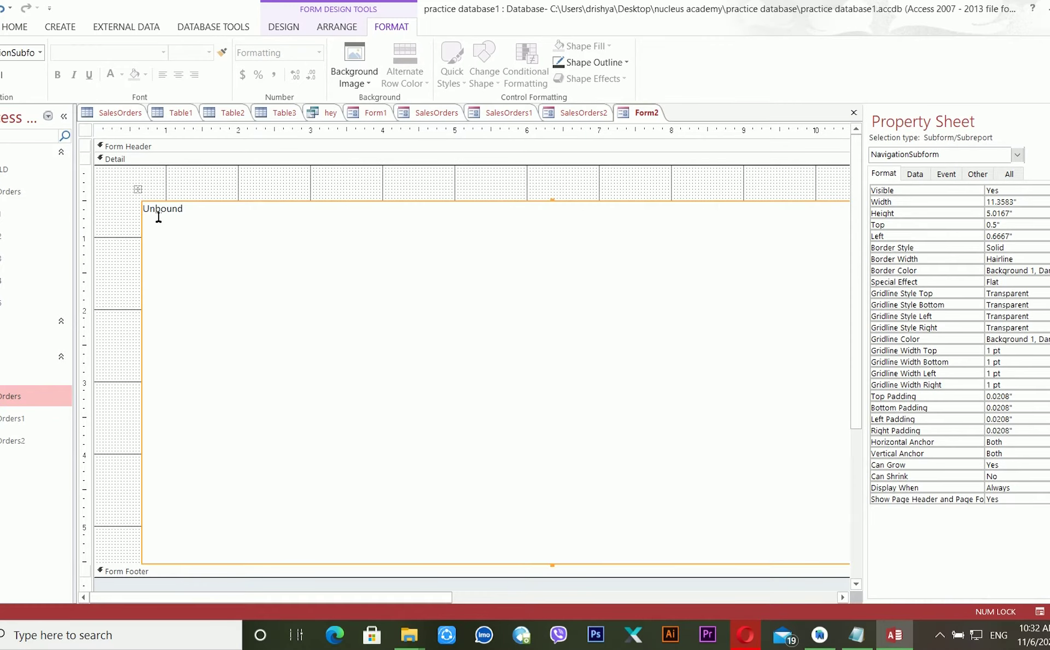
drag(143, 193, 227, 195)
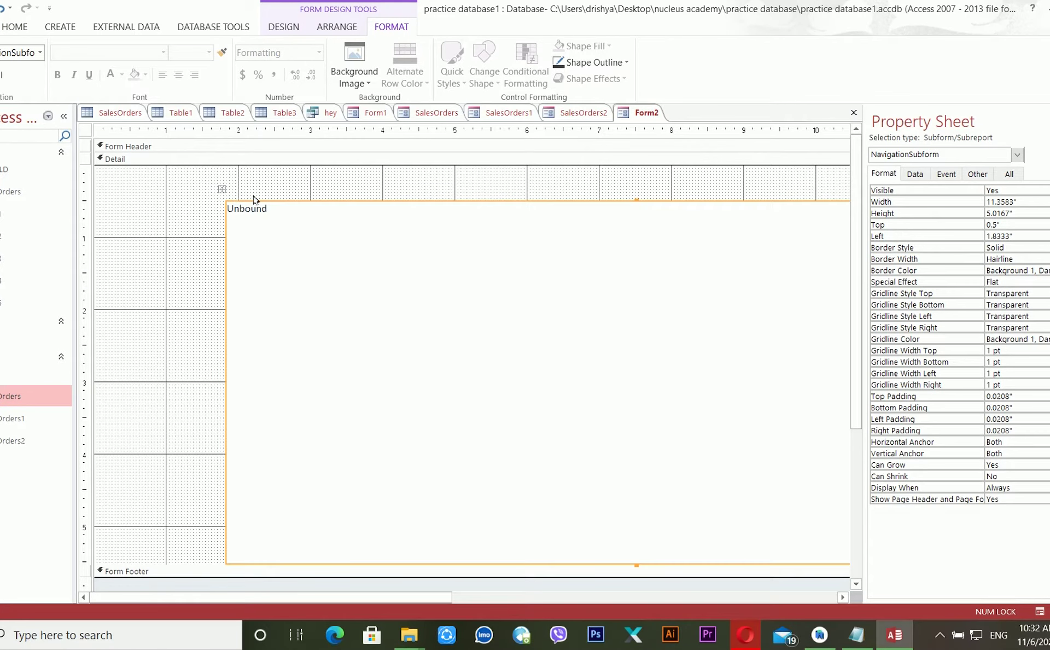
Remove the subform's control layout and move the subform to about 0.21" from the left and 0.67" from the top.
click(284, 26)
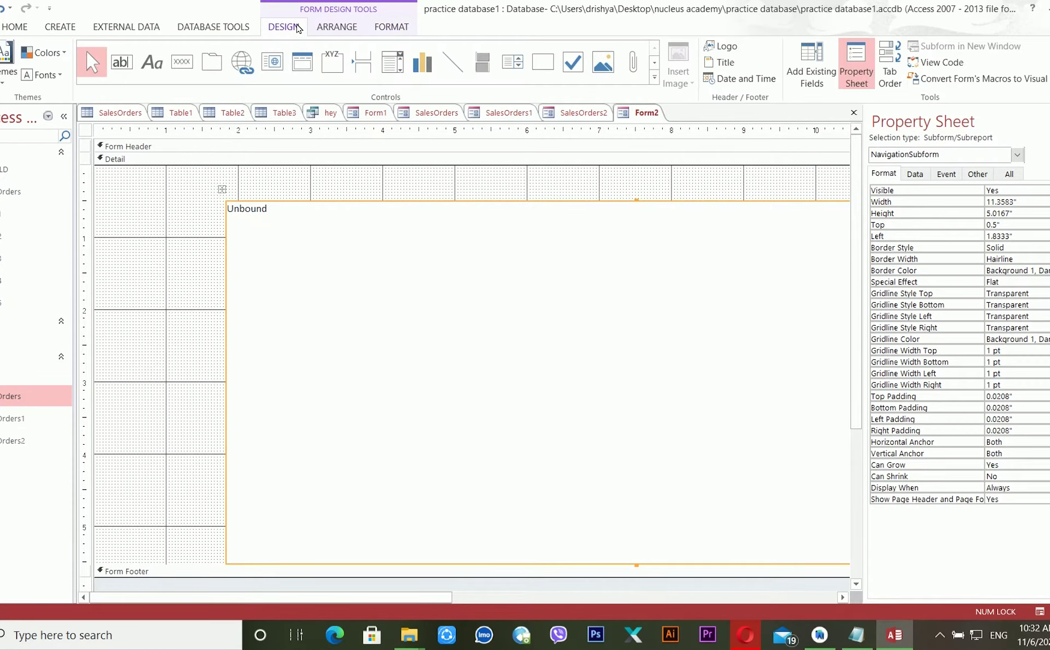
click(334, 28)
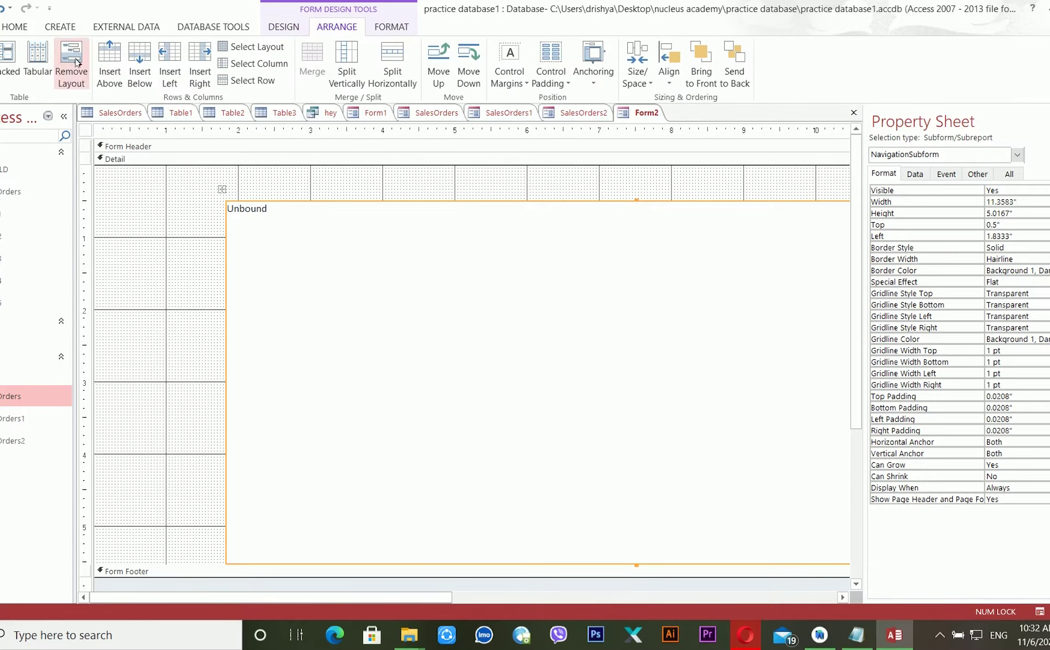
click(76, 62)
click(319, 197)
click(364, 217)
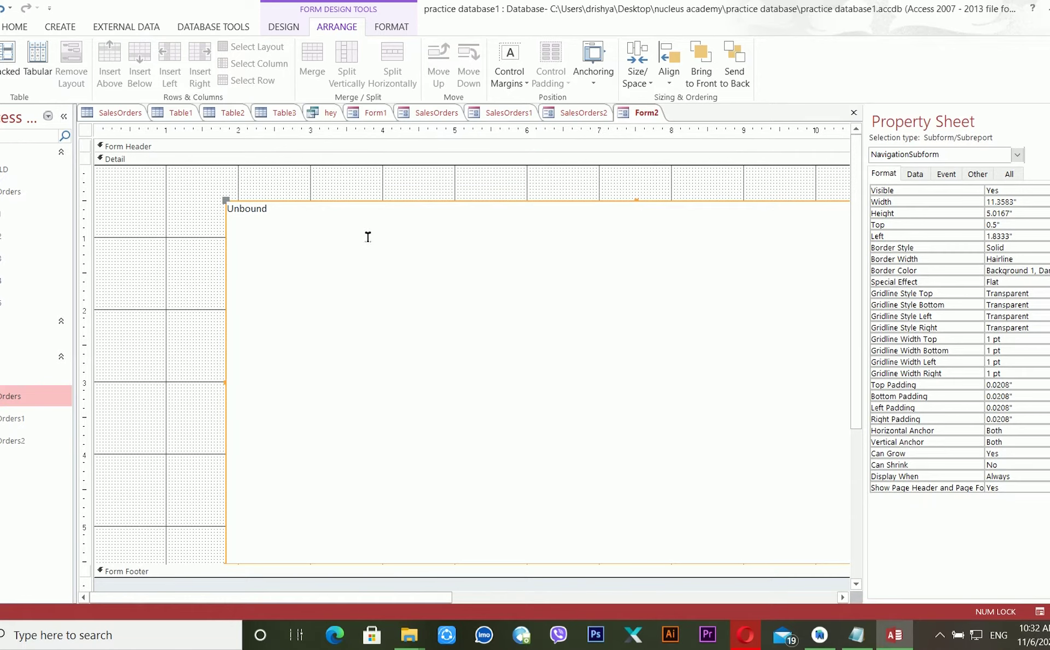
drag(379, 207, 262, 218)
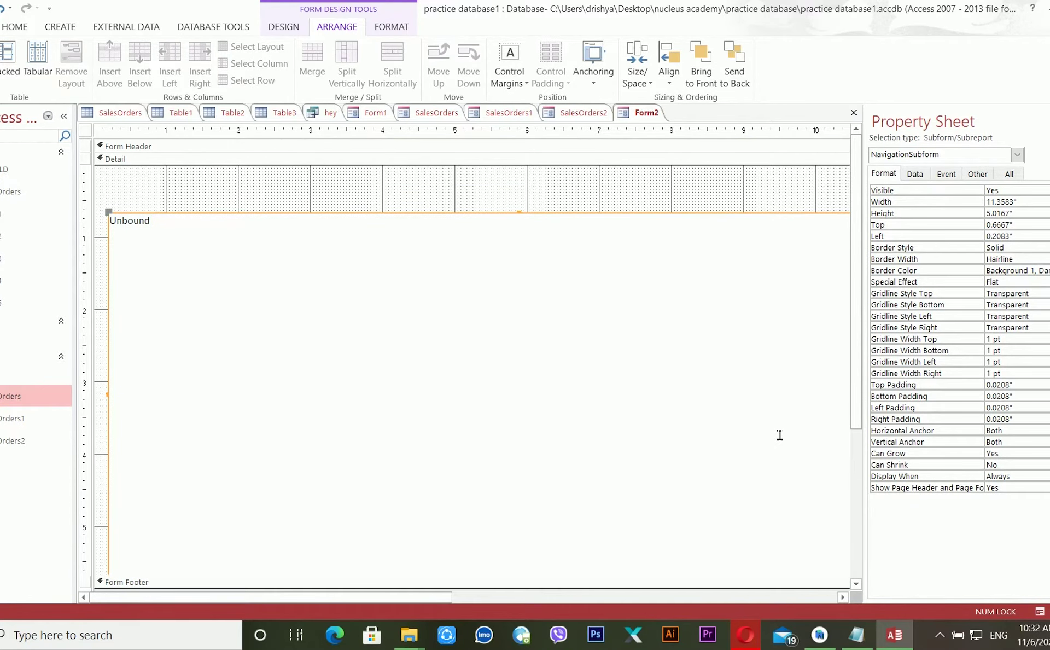
Extend the form footer section to about 2" high and hide the property sheet.
scroll(780, 435, down, 4)
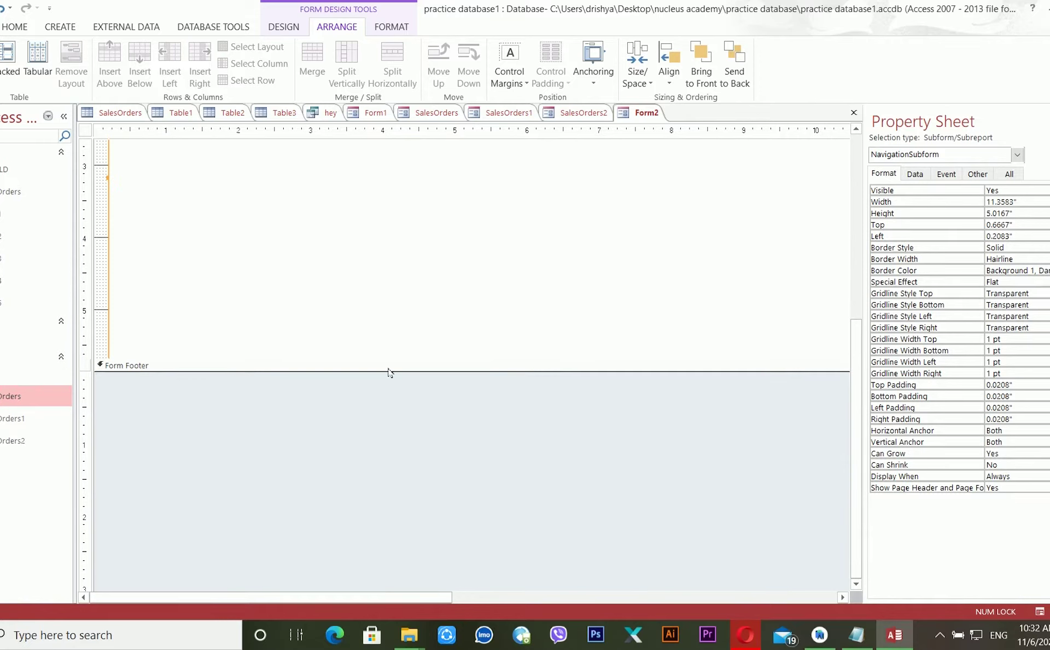
drag(394, 377, 391, 516)
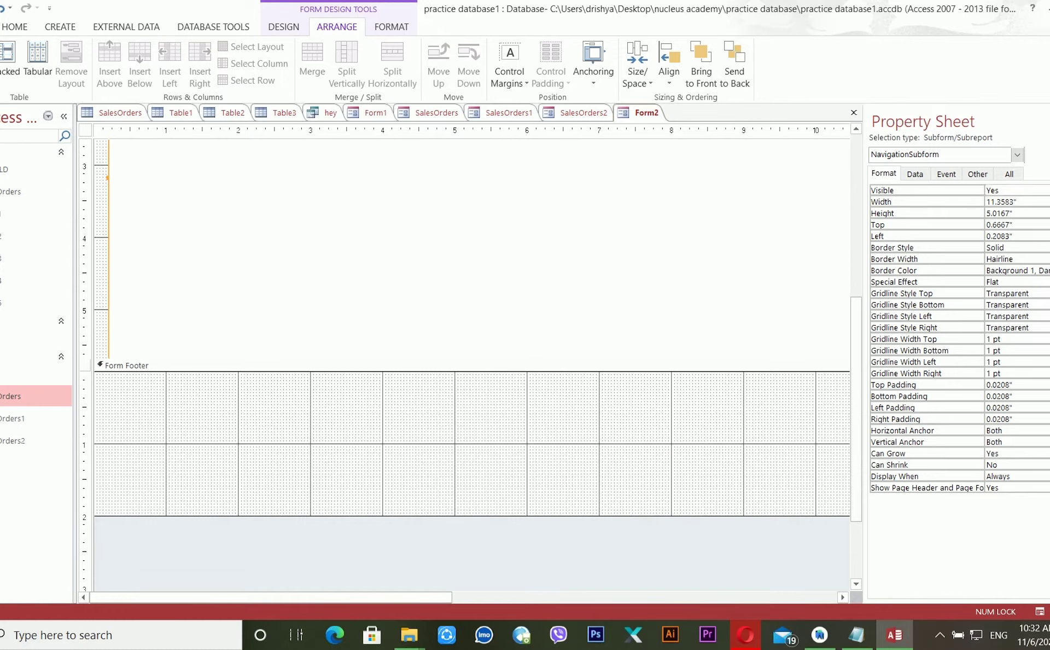
key(F4)
Narrow the subform to about 7.4" wide and fit the navigation control directly to its right, about 2.3" wide.
drag(937, 185, 650, 260)
click(736, 219)
drag(868, 225, 664, 222)
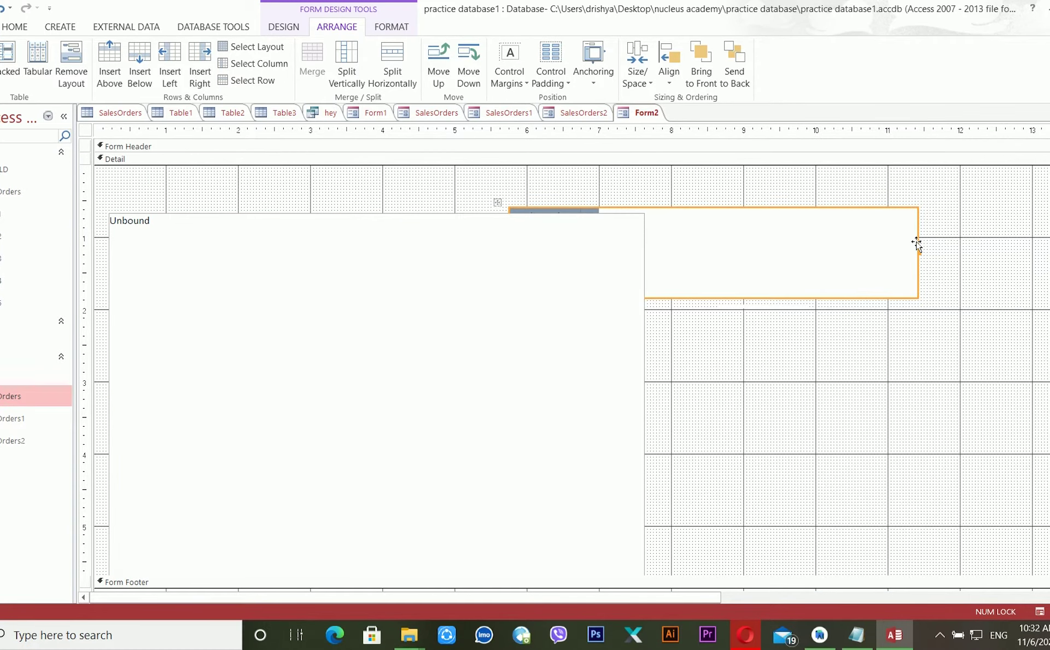
drag(927, 260, 808, 251)
scroll(820, 244, down, 2)
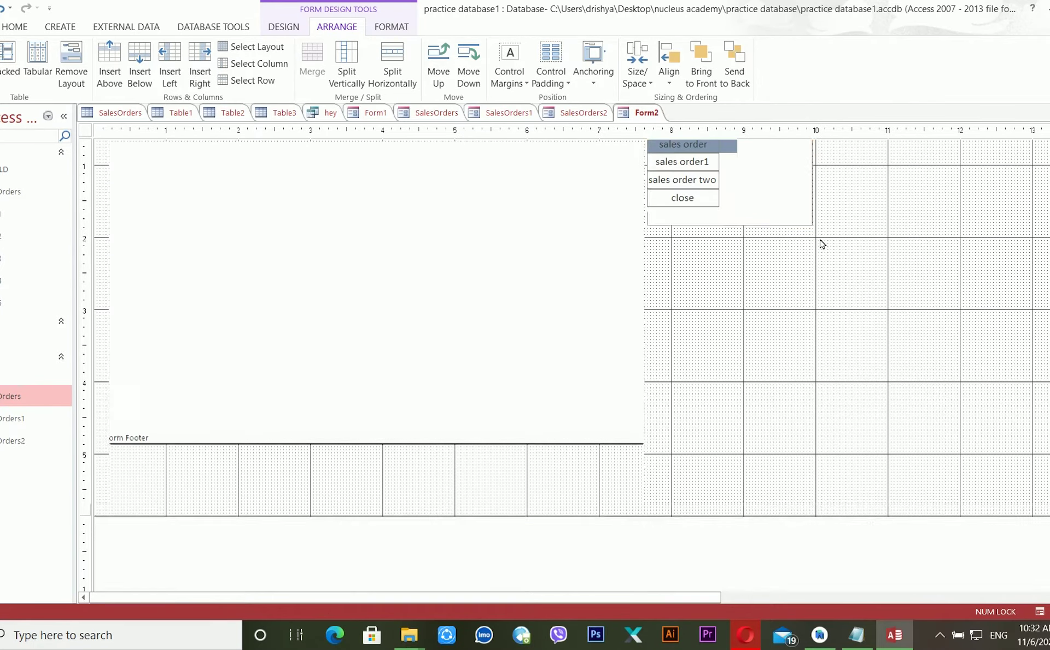
click(448, 380)
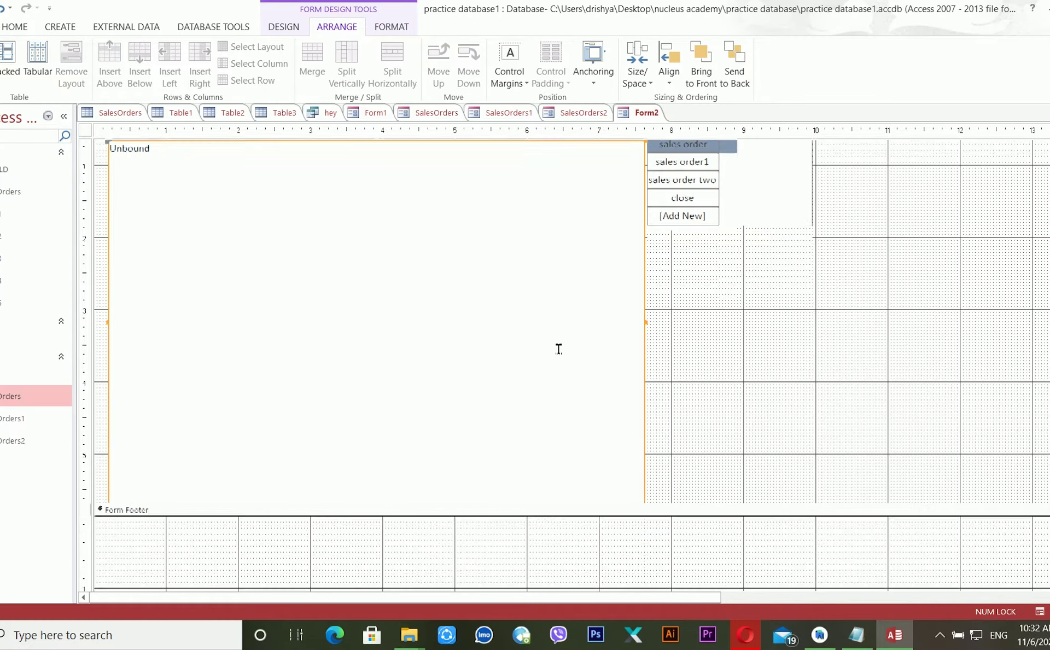
scroll(558, 347, up, 2)
Set the Detail section's background color to green.
click(857, 196)
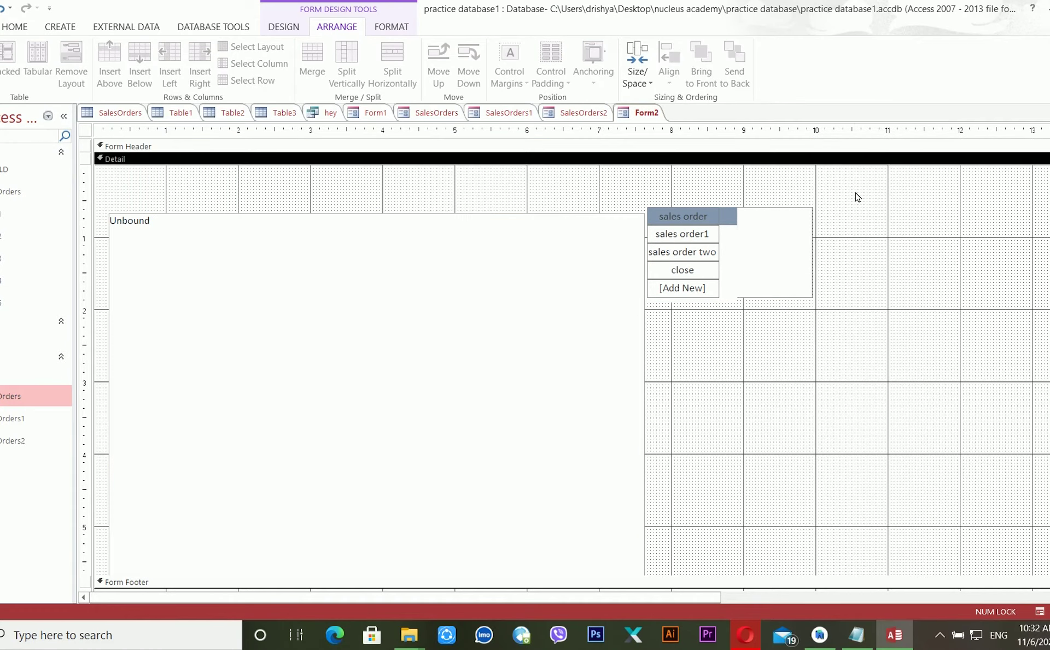
right_click(278, 183)
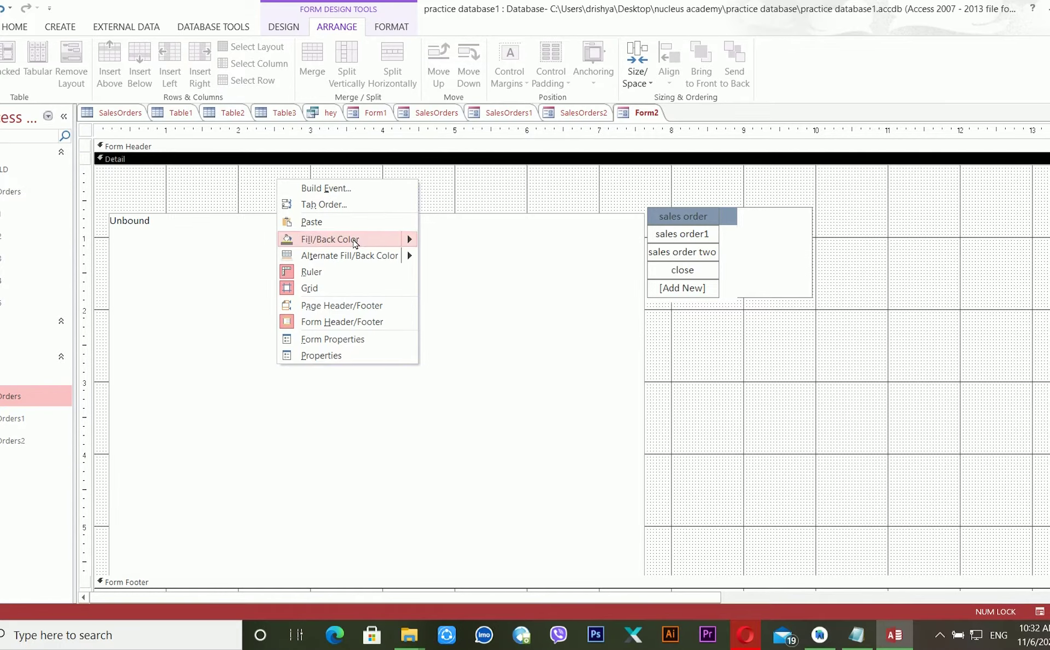
mouse_move(405, 239)
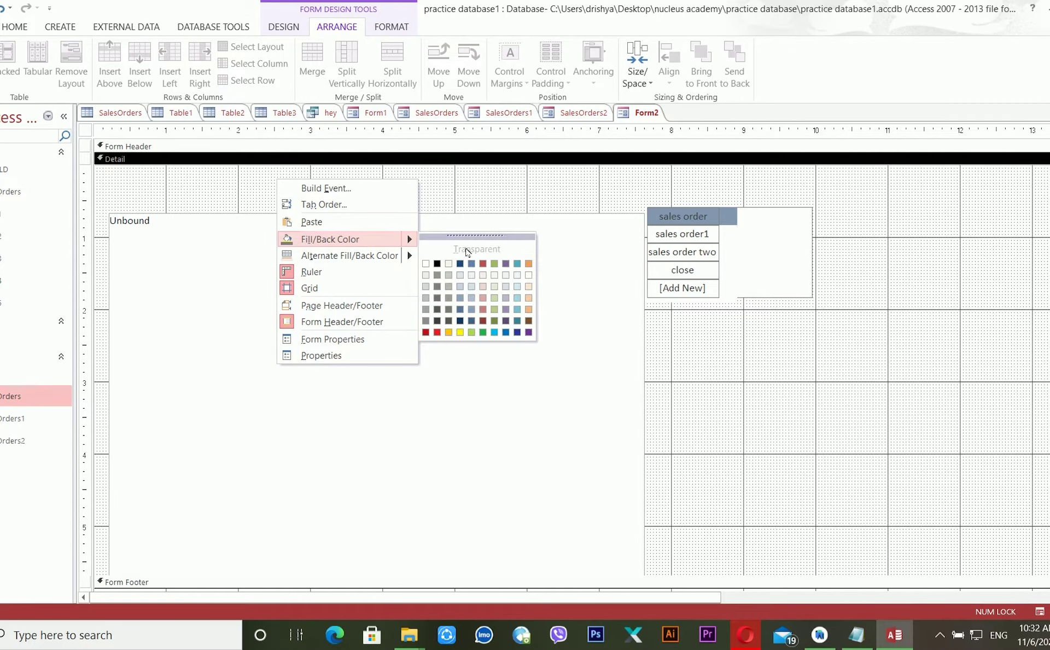
click(482, 332)
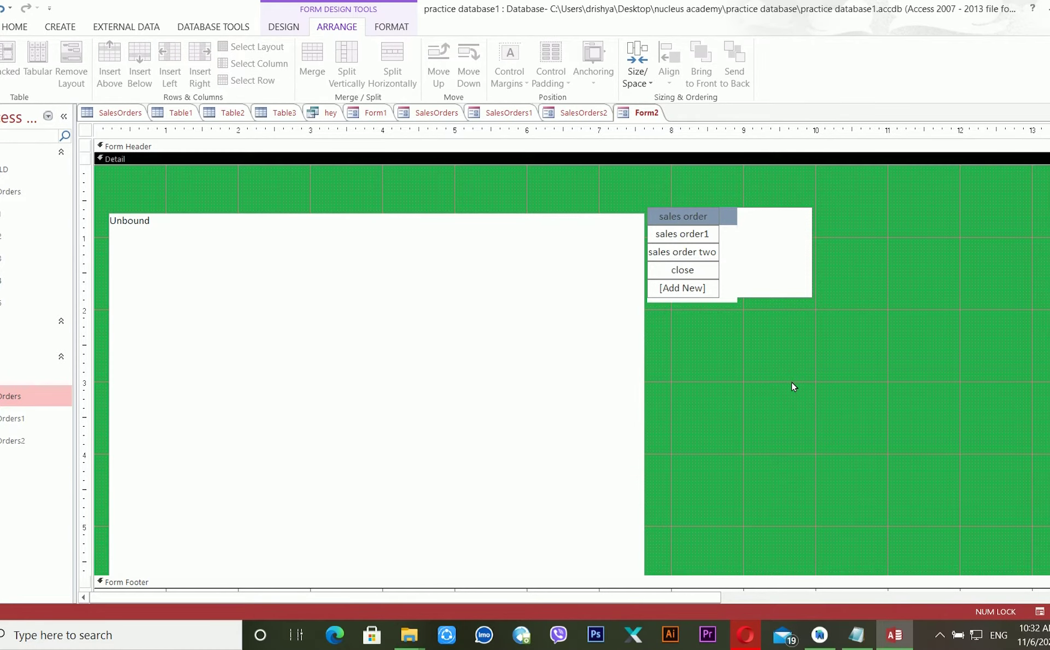
Set the height of the sales order, sales order1, sales order two and close navigation buttons together to 2".
click(742, 241)
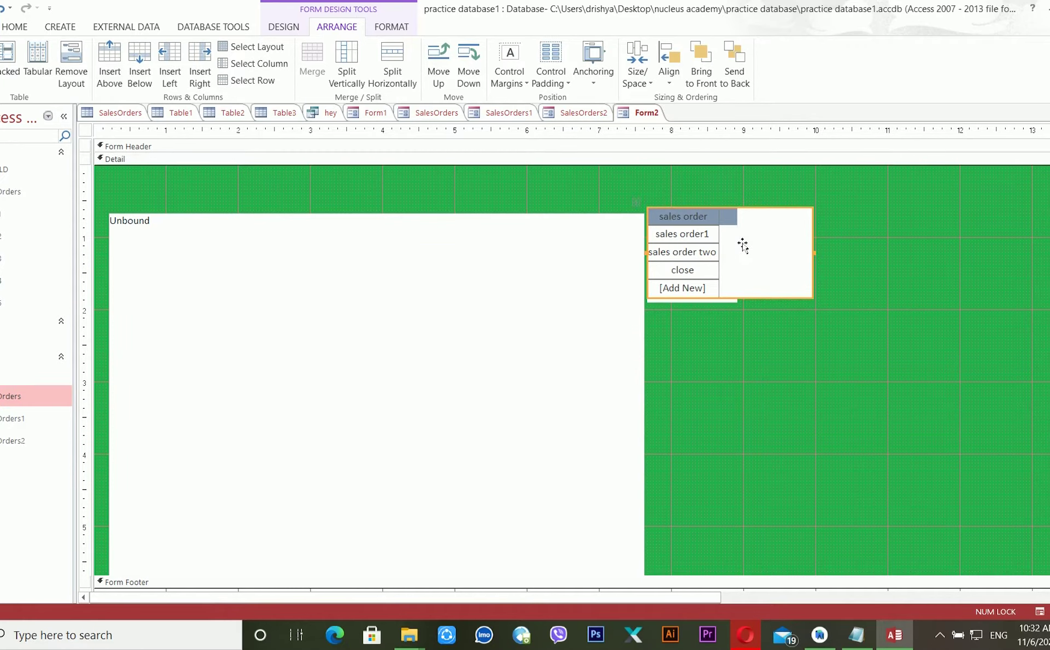
click(678, 219)
shift+click(688, 241)
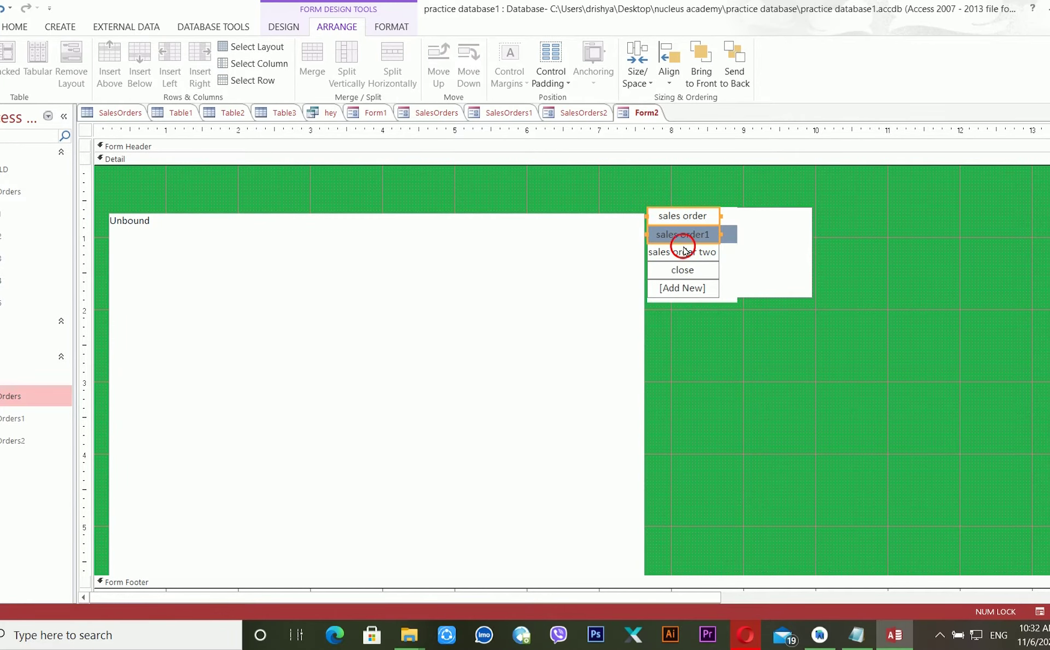
shift+click(688, 252)
shift+click(687, 271)
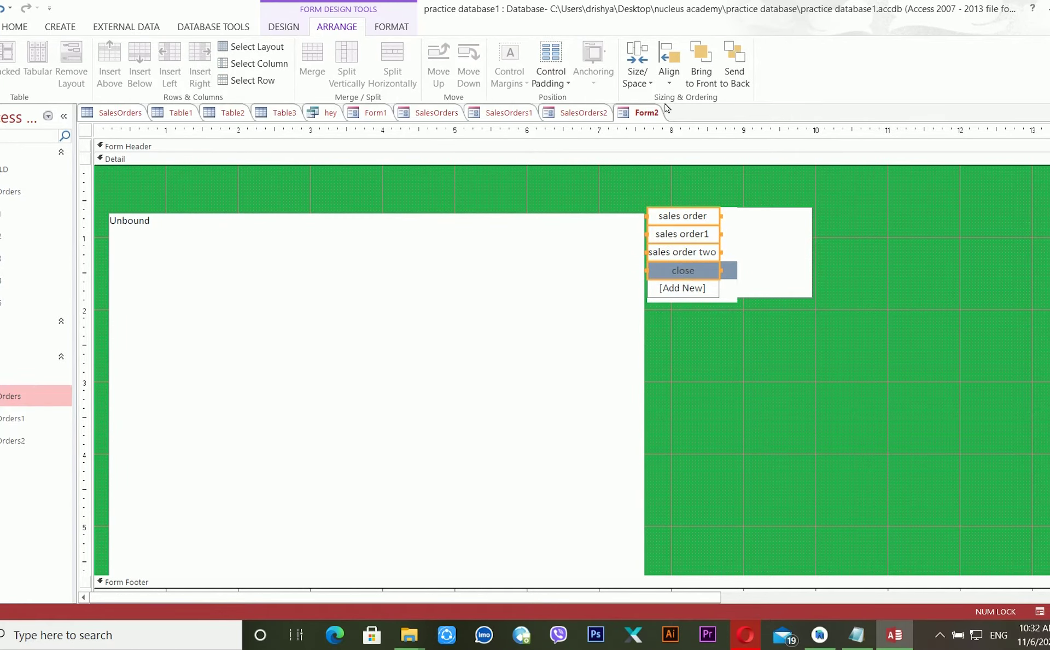
click(391, 27)
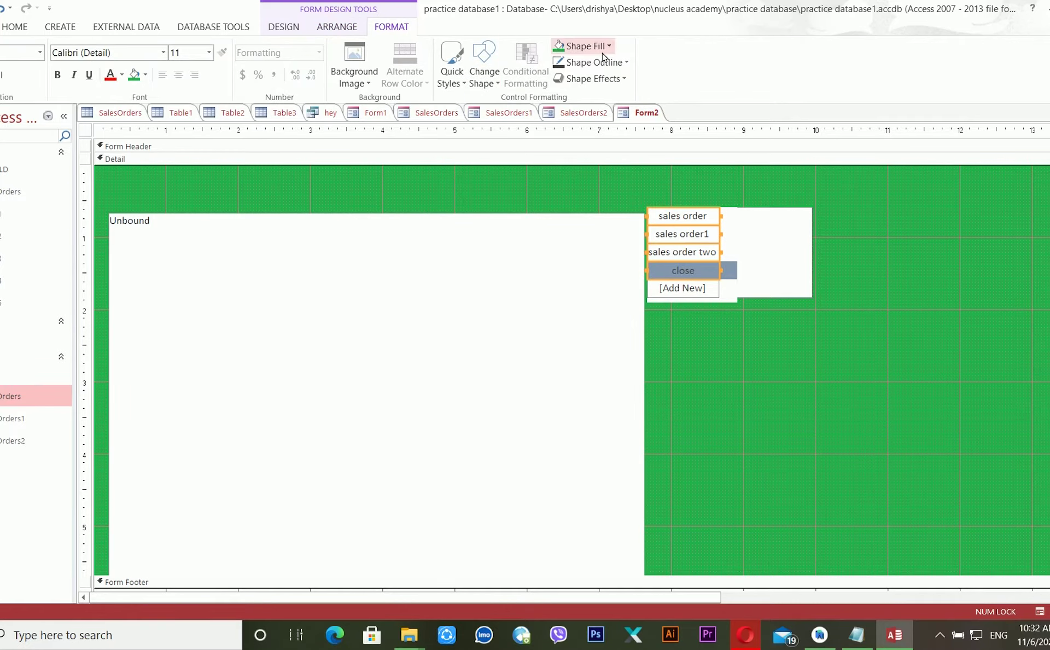
click(285, 27)
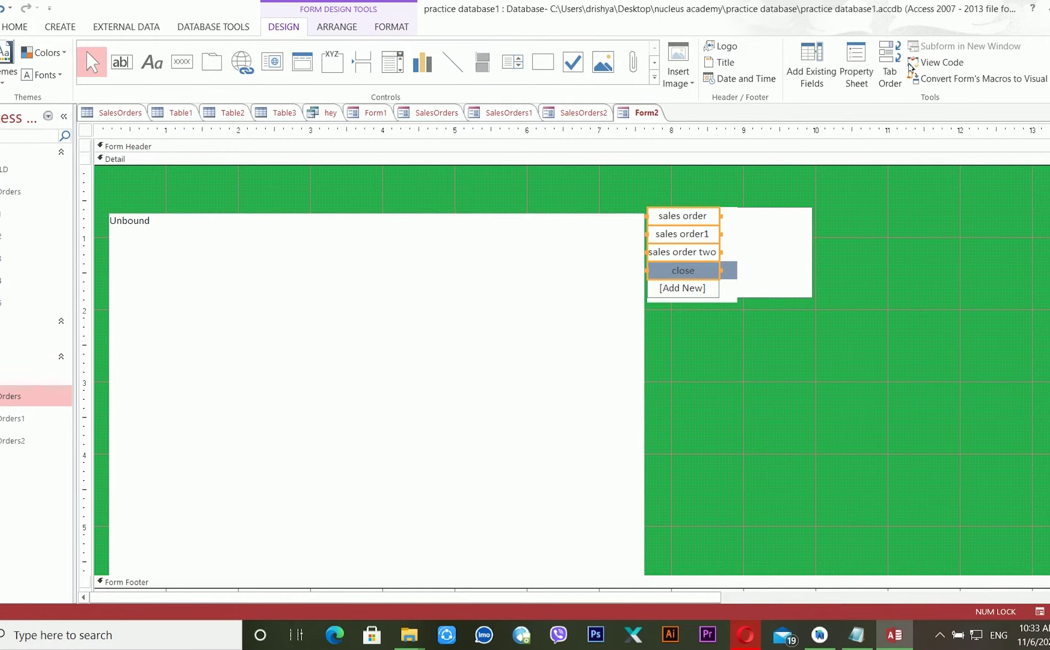
click(868, 64)
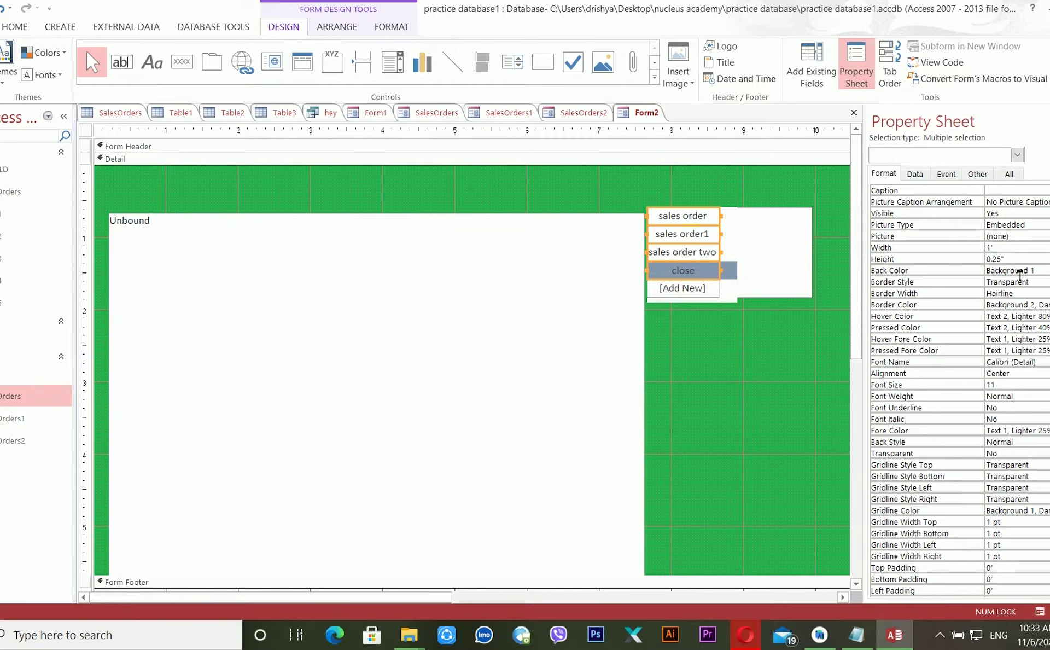
click(917, 264)
text(.)
key(Return)
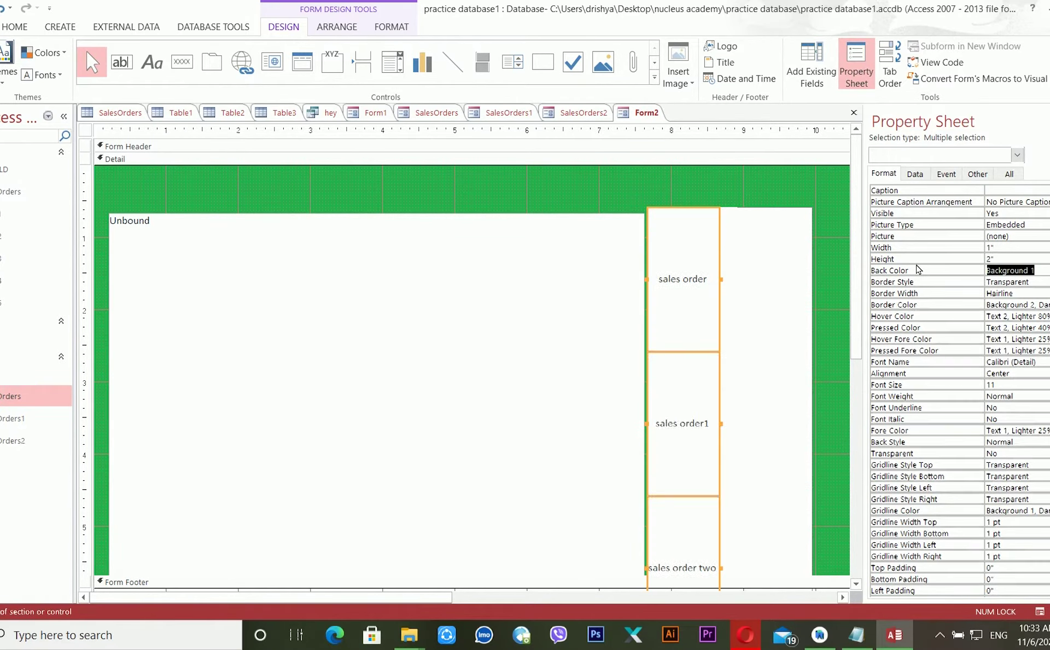
Set the height of the four selected navigation buttons to 1" and their width to 2", then deselect them.
key(Up)
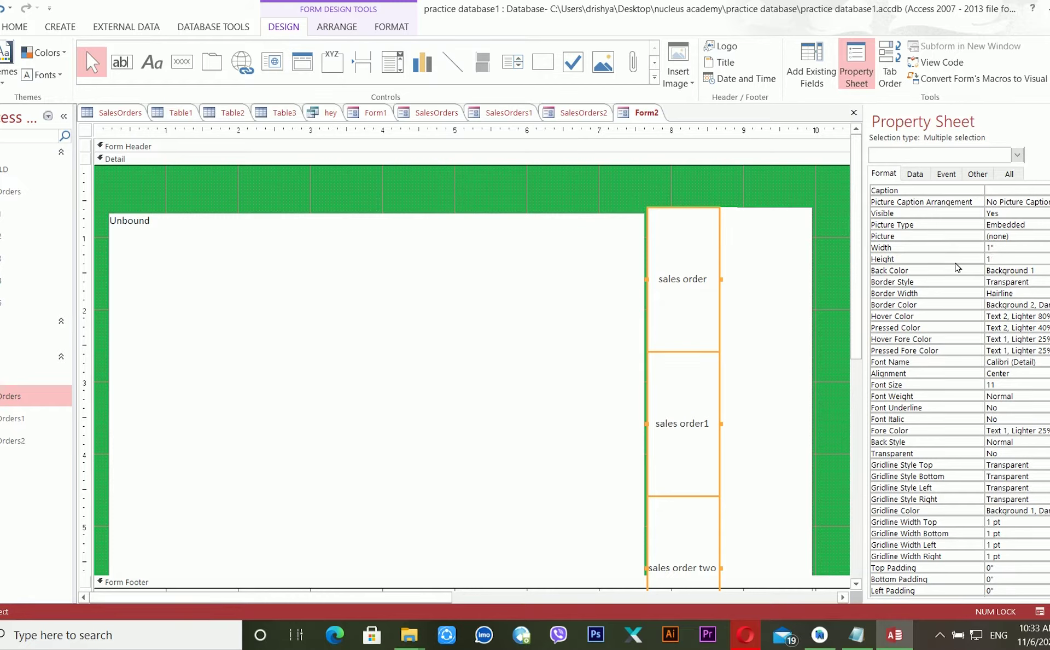
text(1)
key(Return)
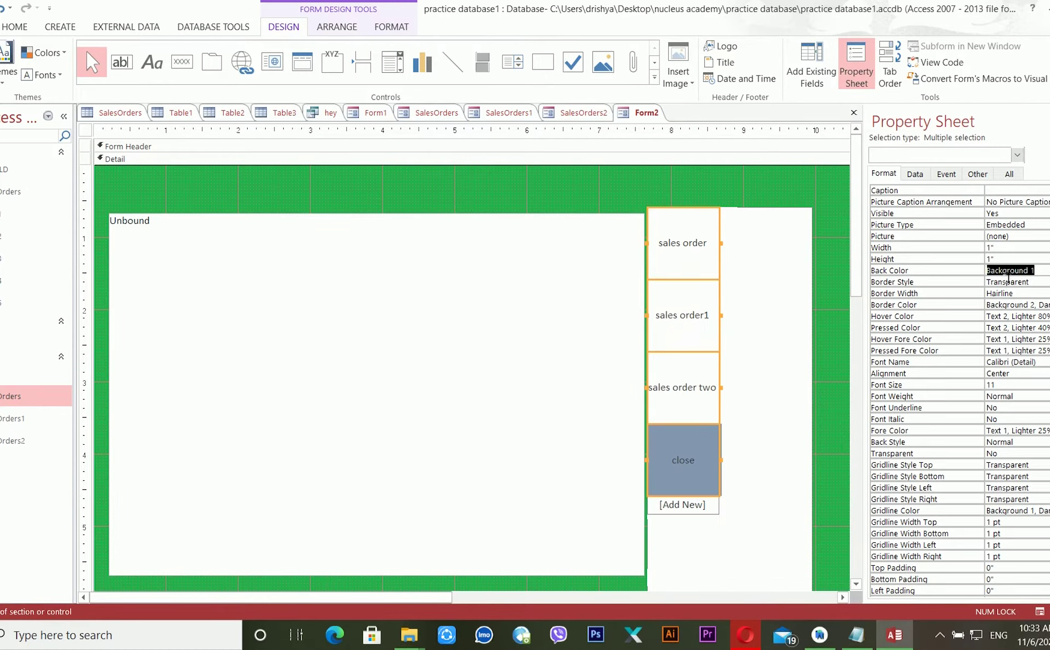
click(950, 250)
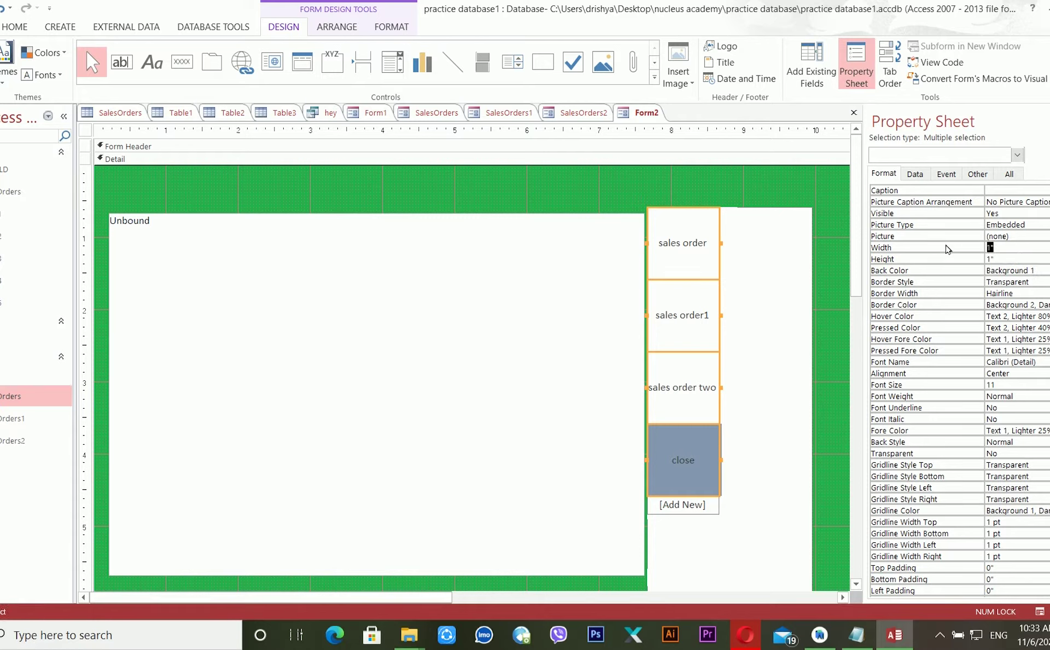
text(2)
key(Return)
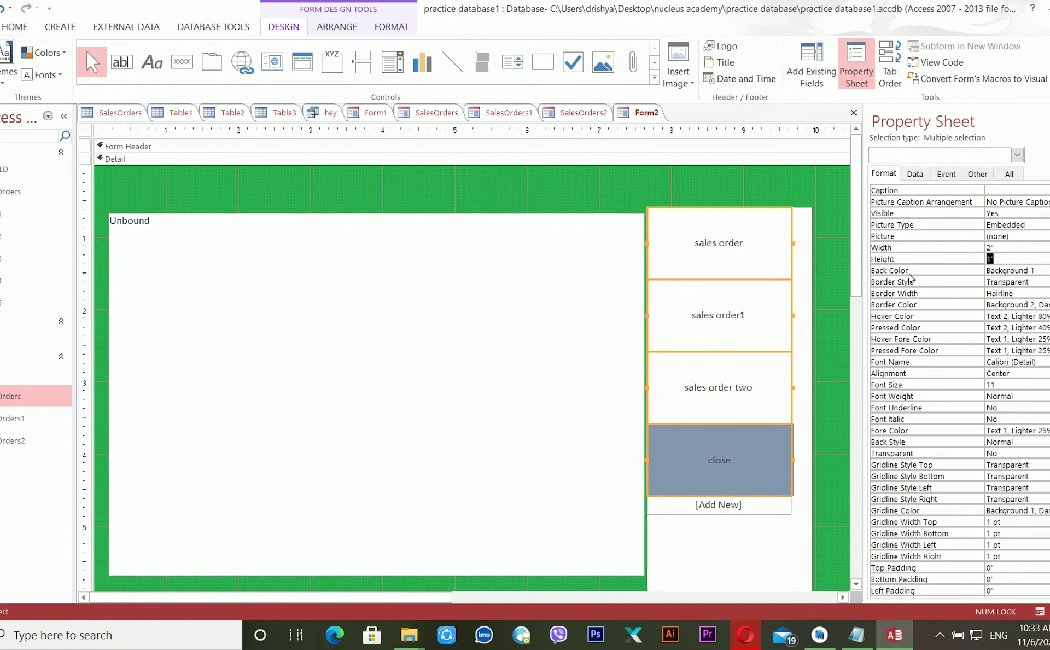
click(741, 528)
click(739, 258)
click(573, 247)
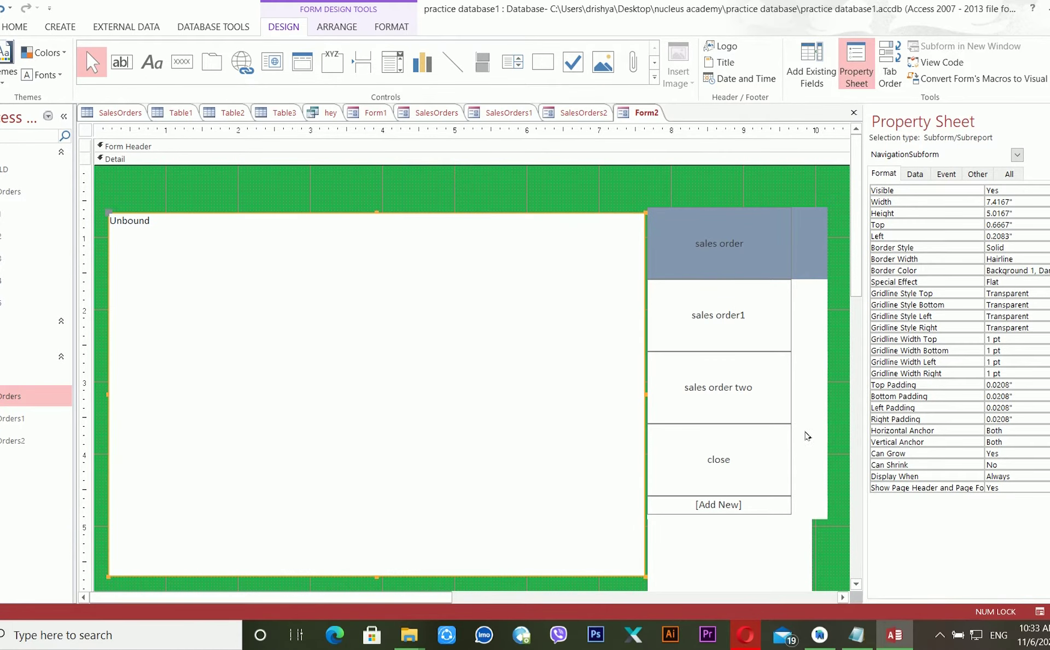
Try to shorten the Detail section by moving the form footer boundary up towards the subform's lower edge.
click(804, 429)
scroll(794, 576, down, 5)
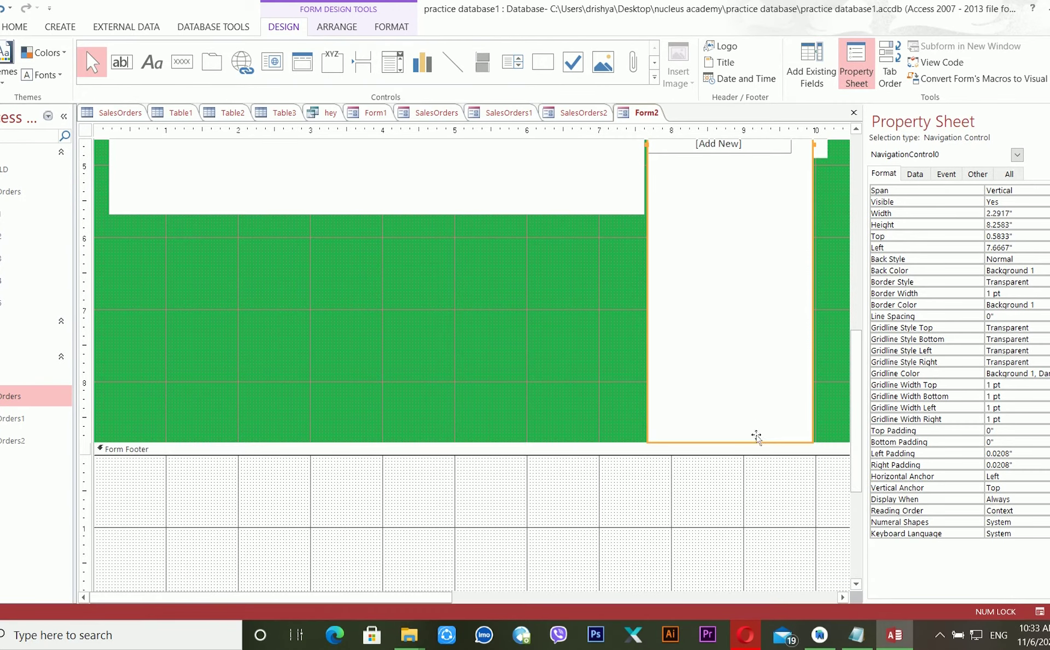
drag(751, 450, 760, 228)
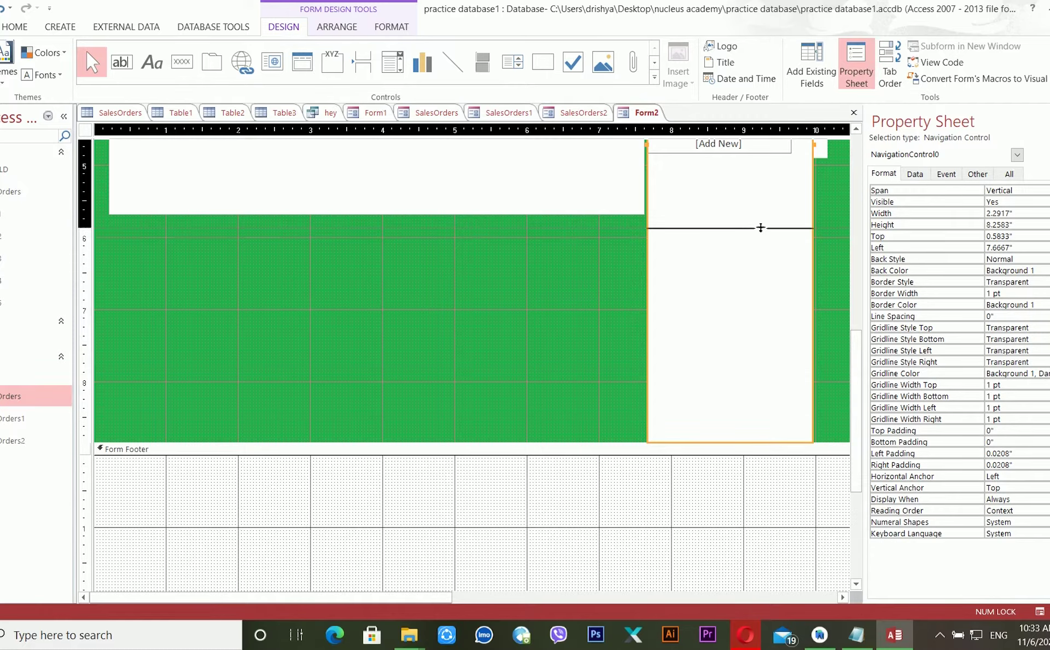
scroll(756, 240, up, 3)
scroll(756, 241, down, 5)
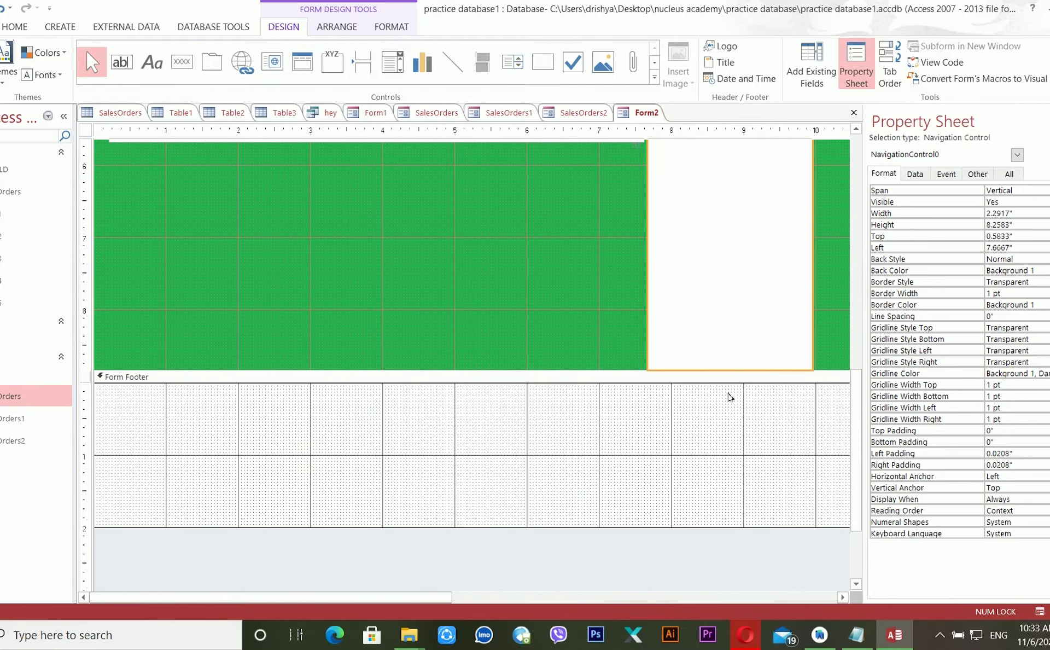
drag(737, 373, 740, 316)
scroll(740, 316, up, 5)
scroll(732, 393, up, 5)
scroll(743, 394, down, 6)
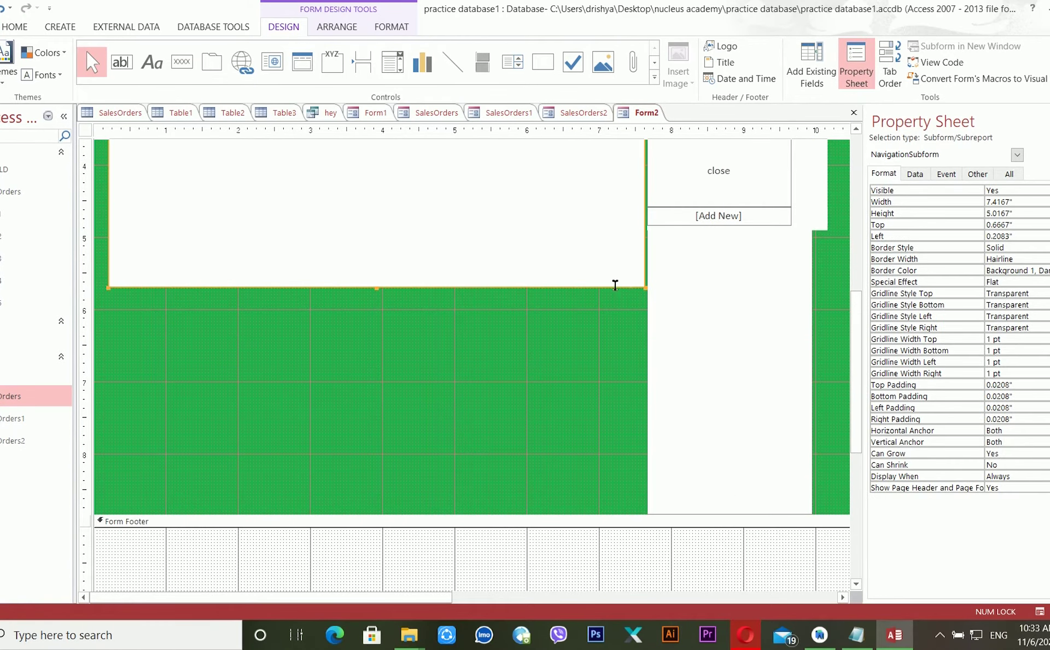
scroll(558, 347, up, 6)
click(558, 347)
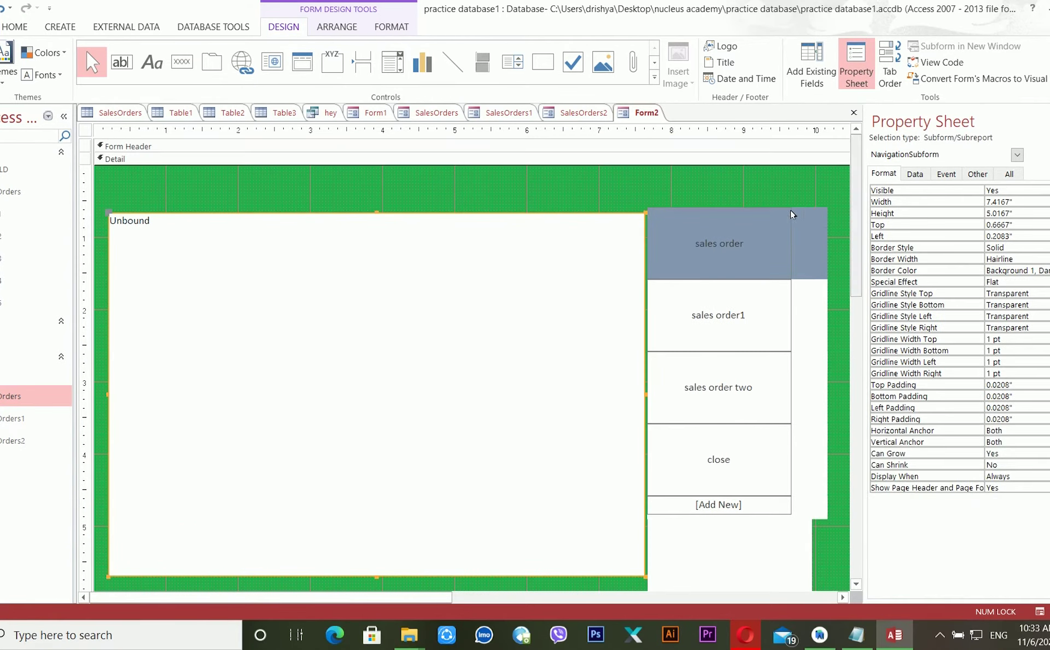
Fill the sales order button with red (#ED1C24) and make its text white.
click(772, 255)
click(389, 28)
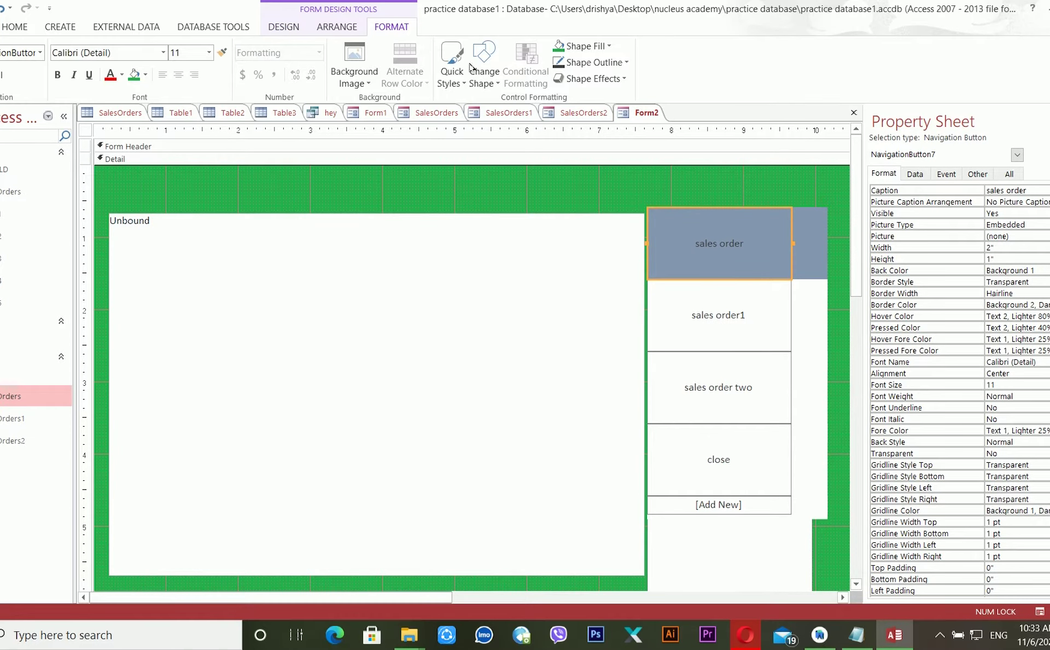
click(452, 74)
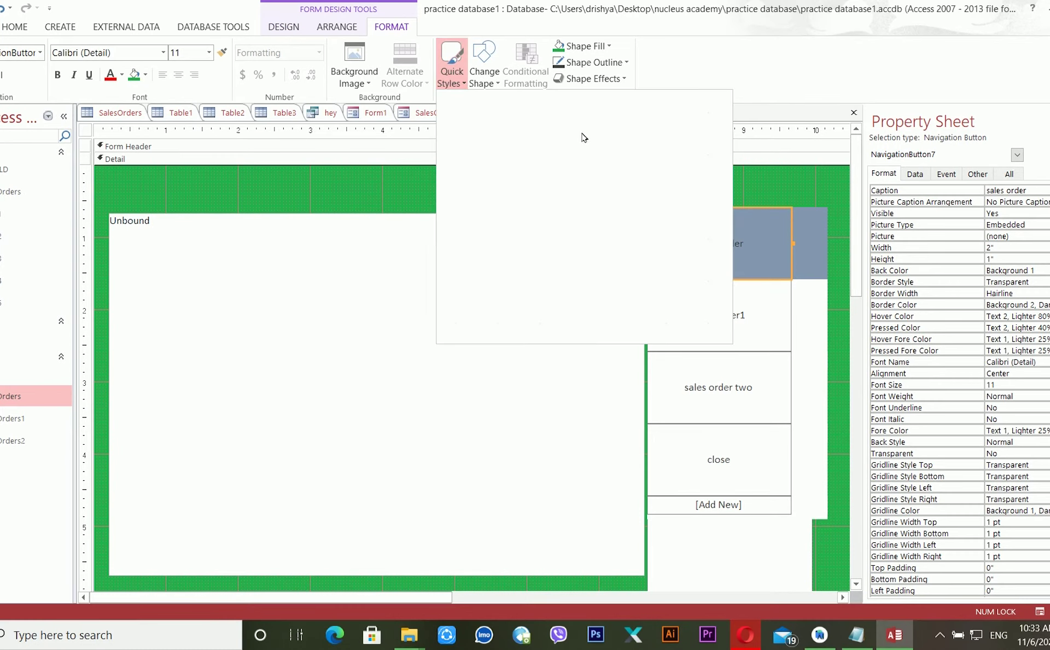
click(793, 267)
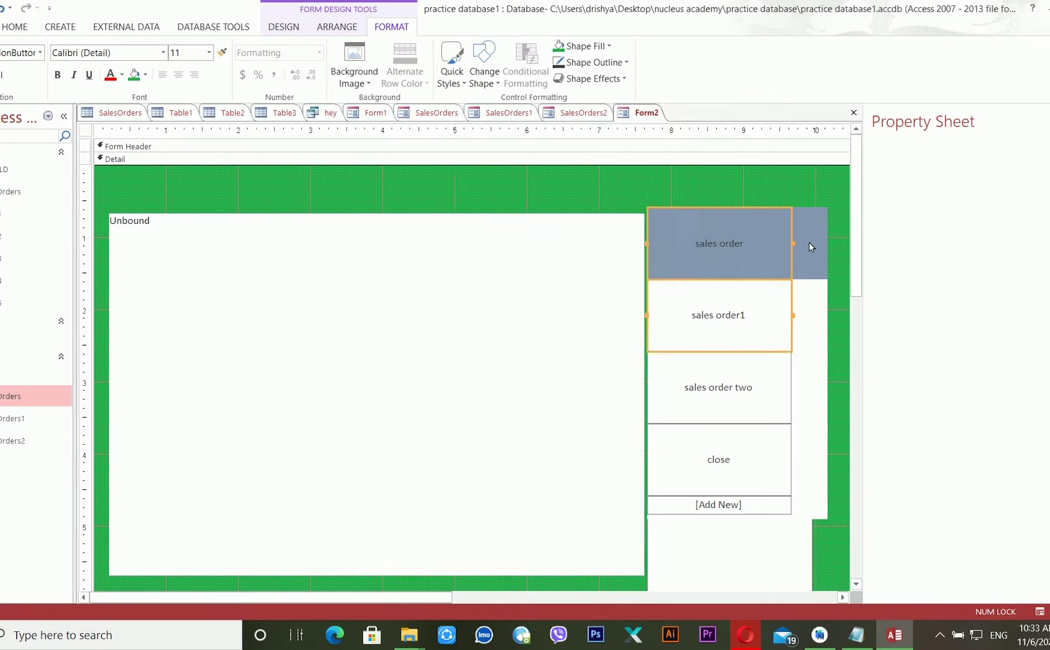
click(574, 46)
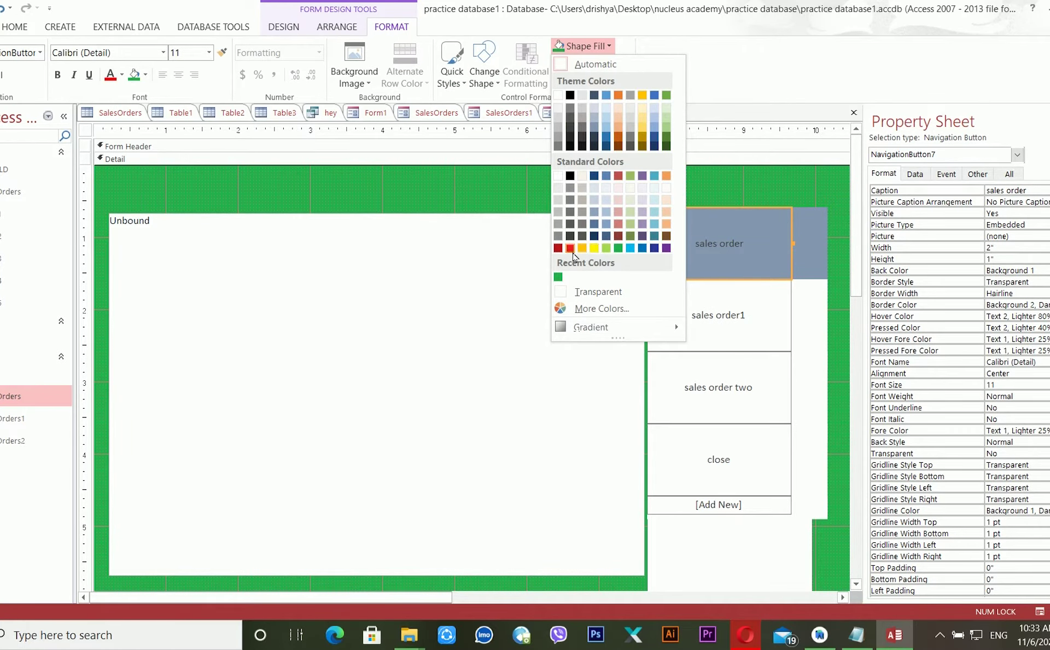
click(569, 249)
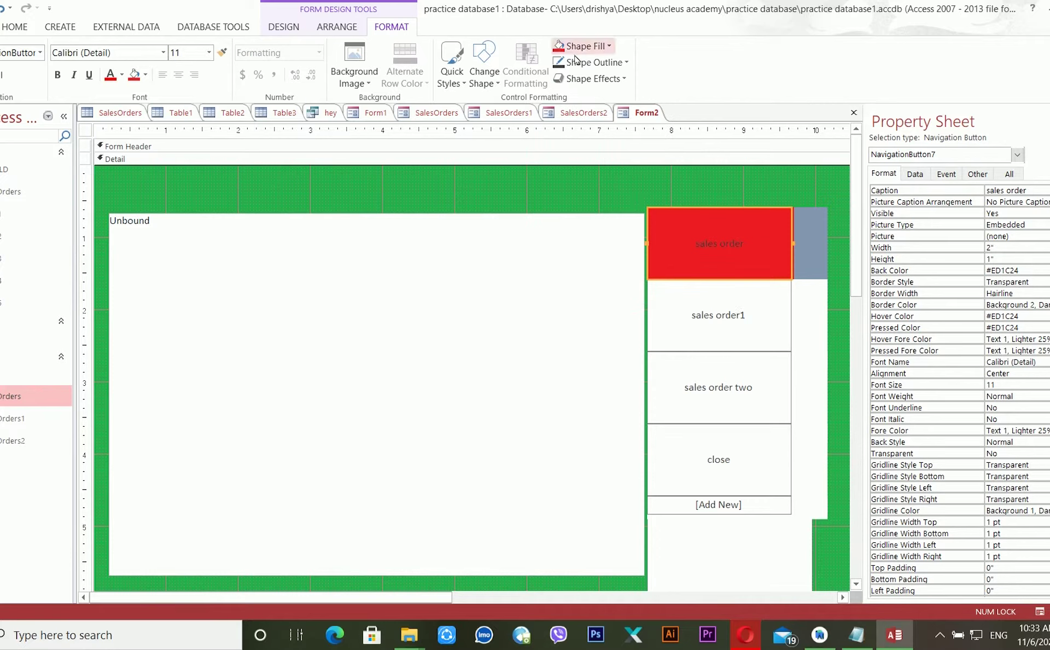
click(122, 75)
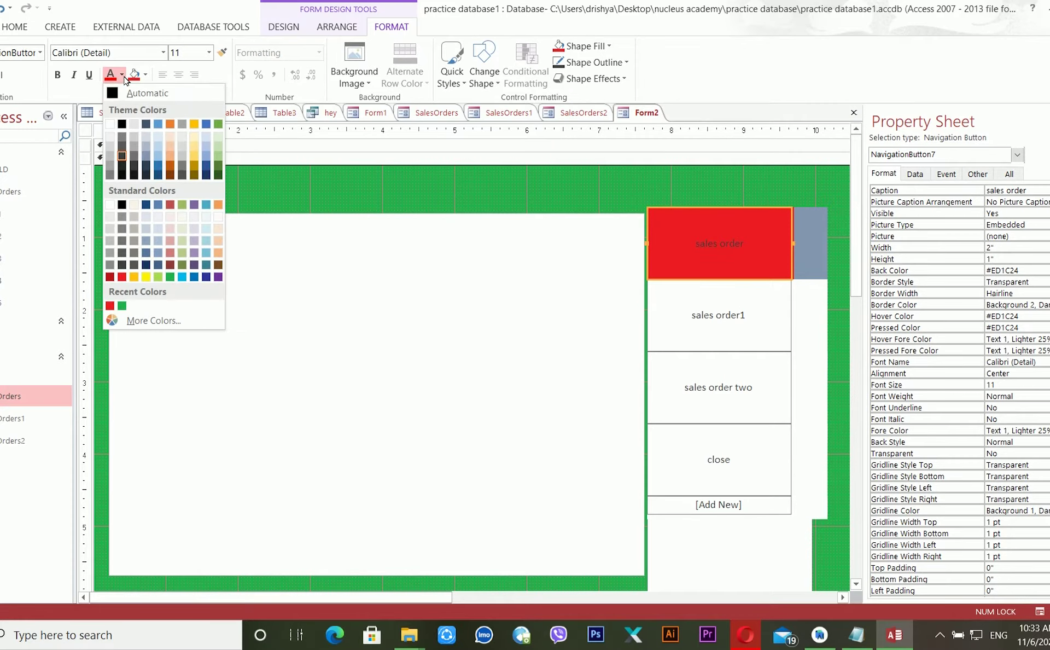
click(111, 128)
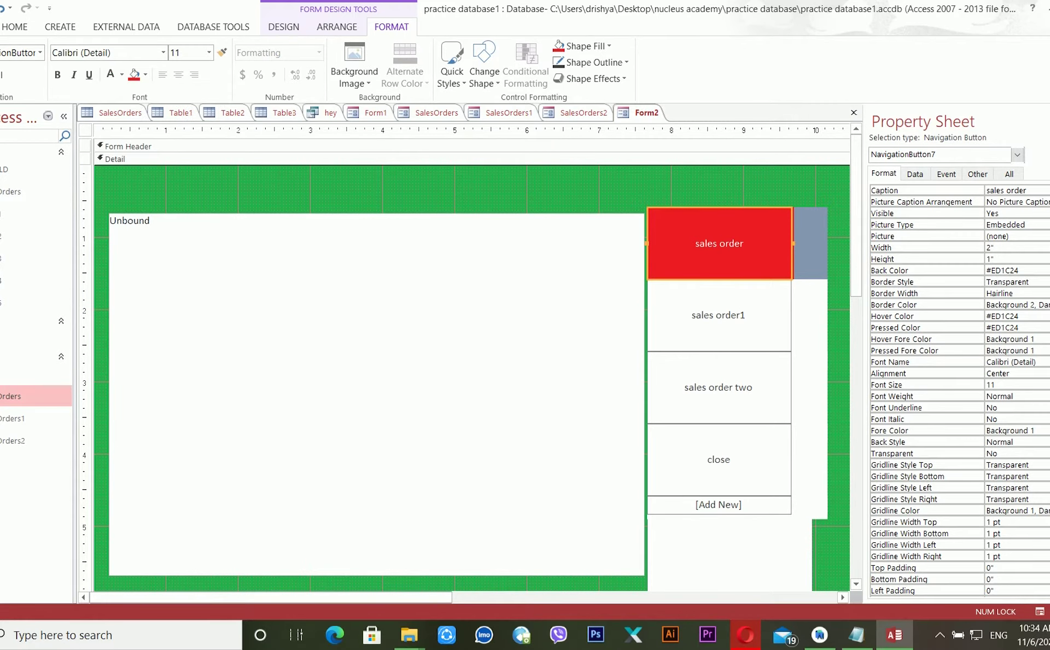
Apply a blue gradient Quick Style to the sales order1 button and a green gradient Quick Style to the sales order two button.
click(741, 316)
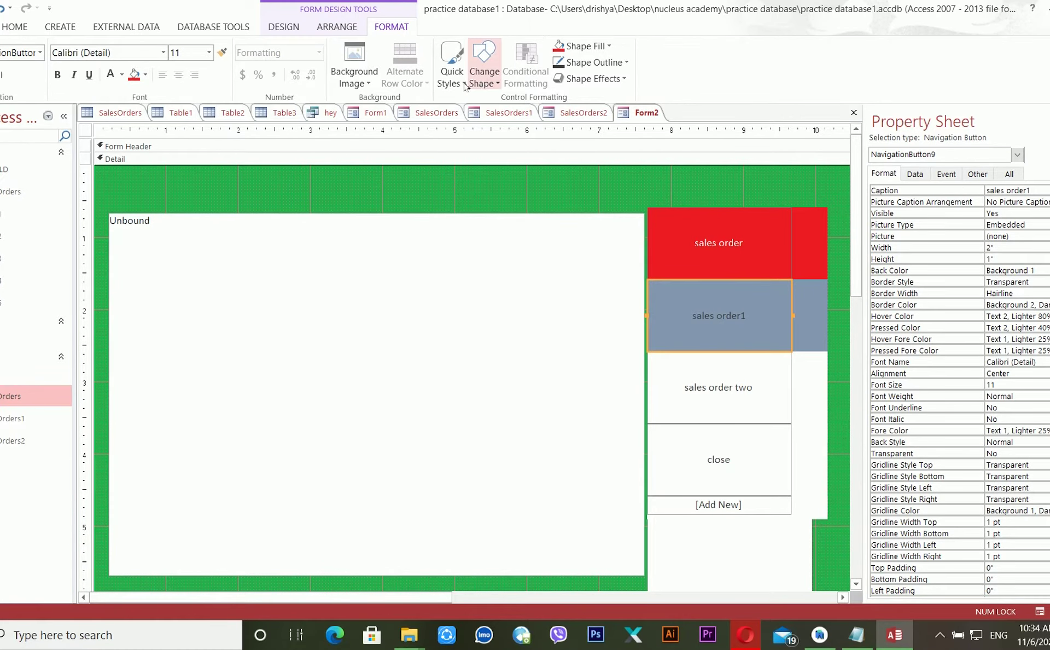
click(451, 68)
click(656, 322)
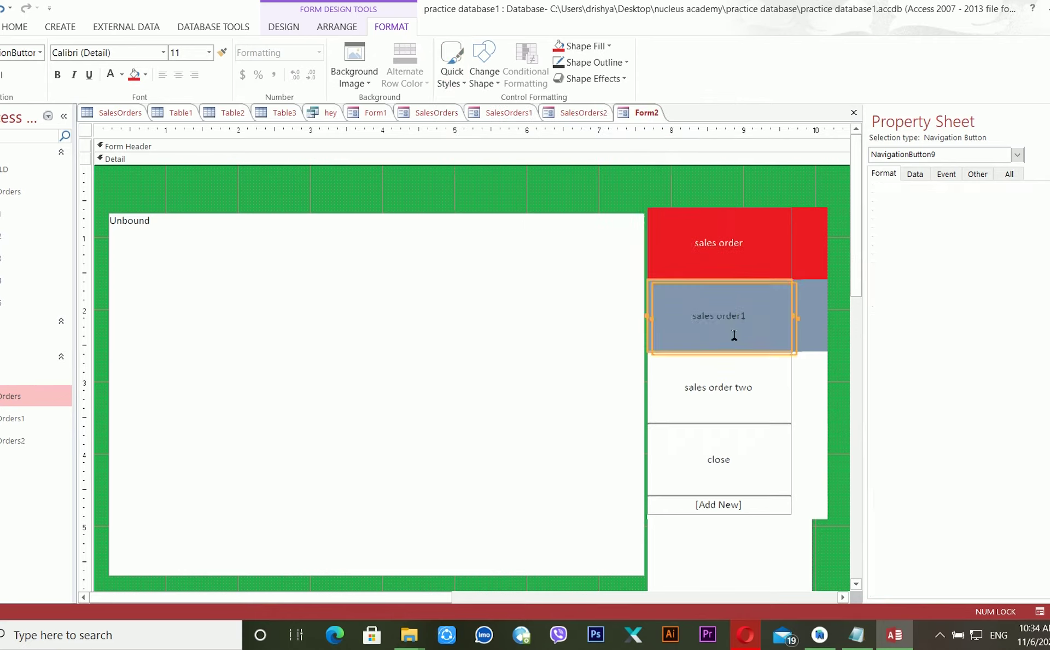
click(733, 389)
click(443, 66)
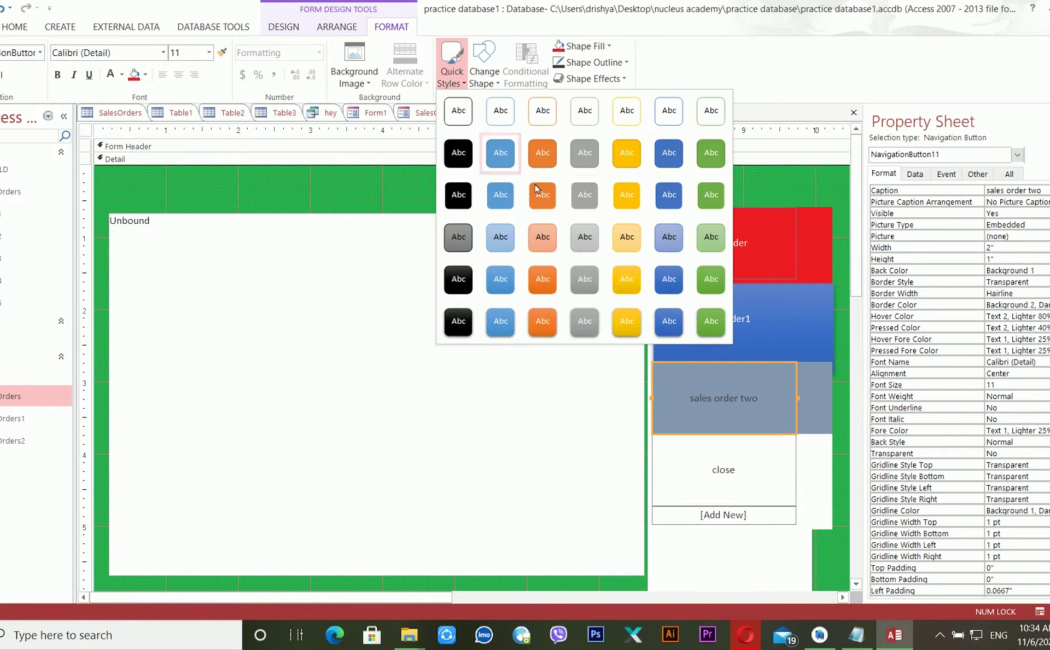
click(706, 284)
Apply a black Quick Style with white text to the close button.
click(732, 467)
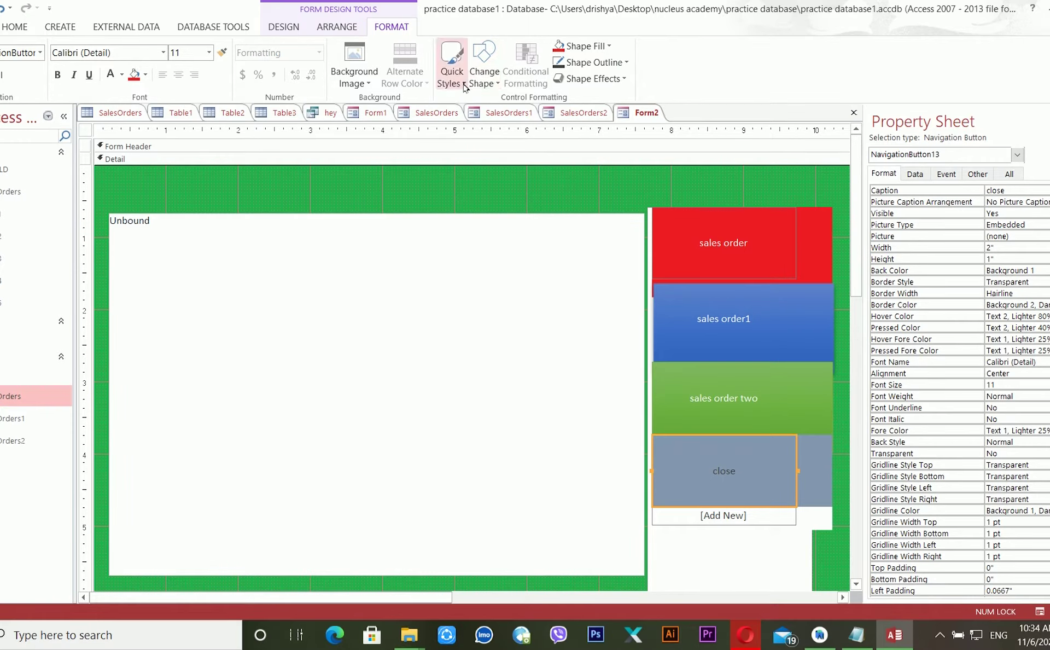
click(452, 64)
click(465, 192)
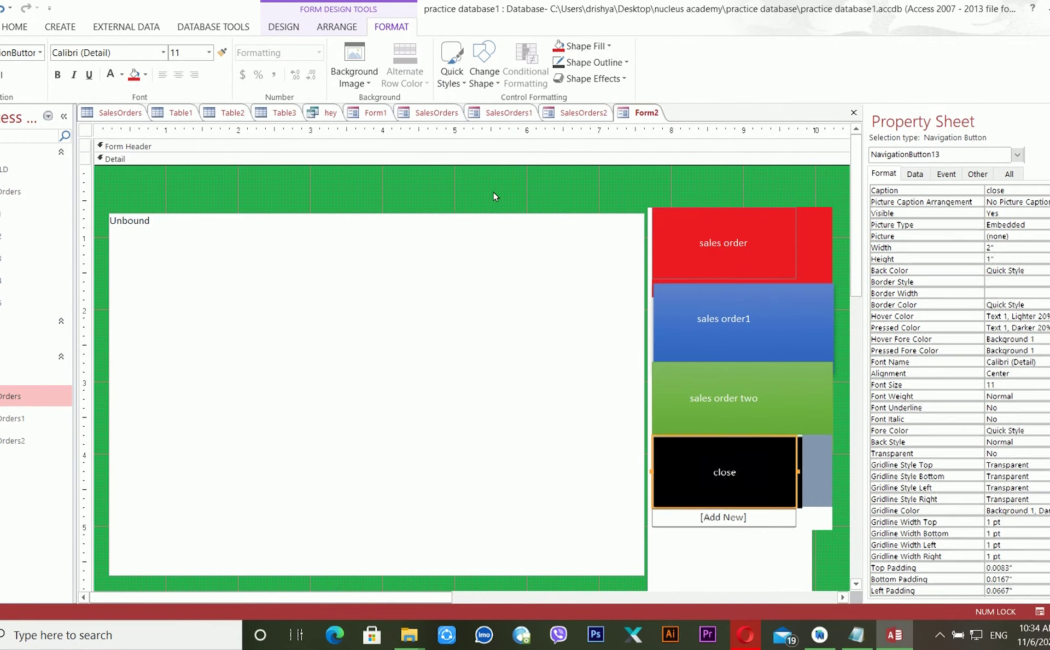
click(767, 255)
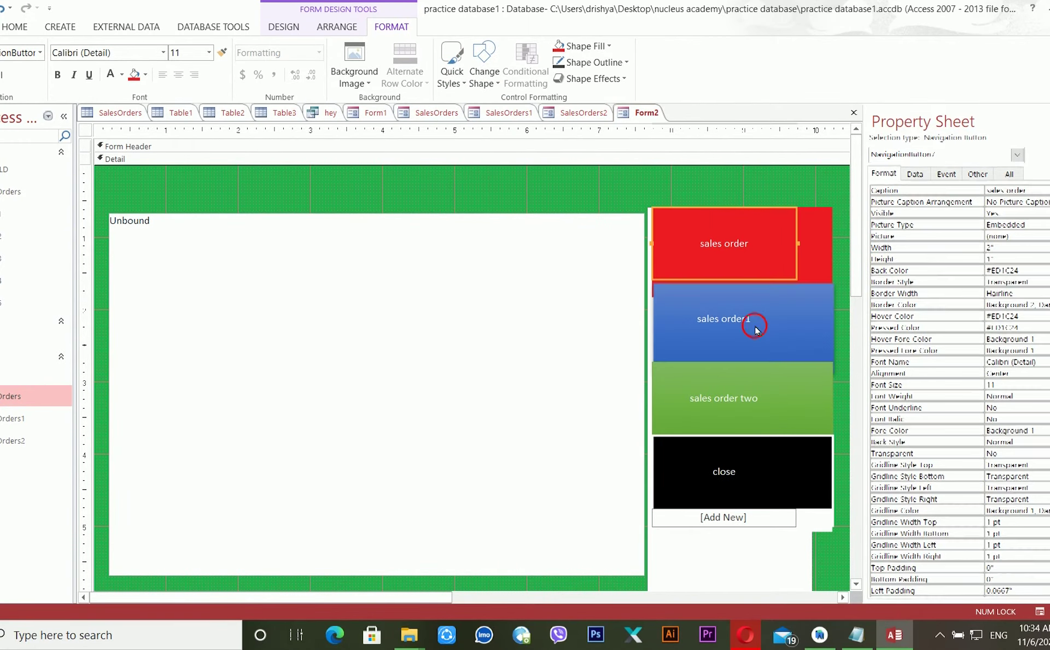
click(744, 393)
click(733, 471)
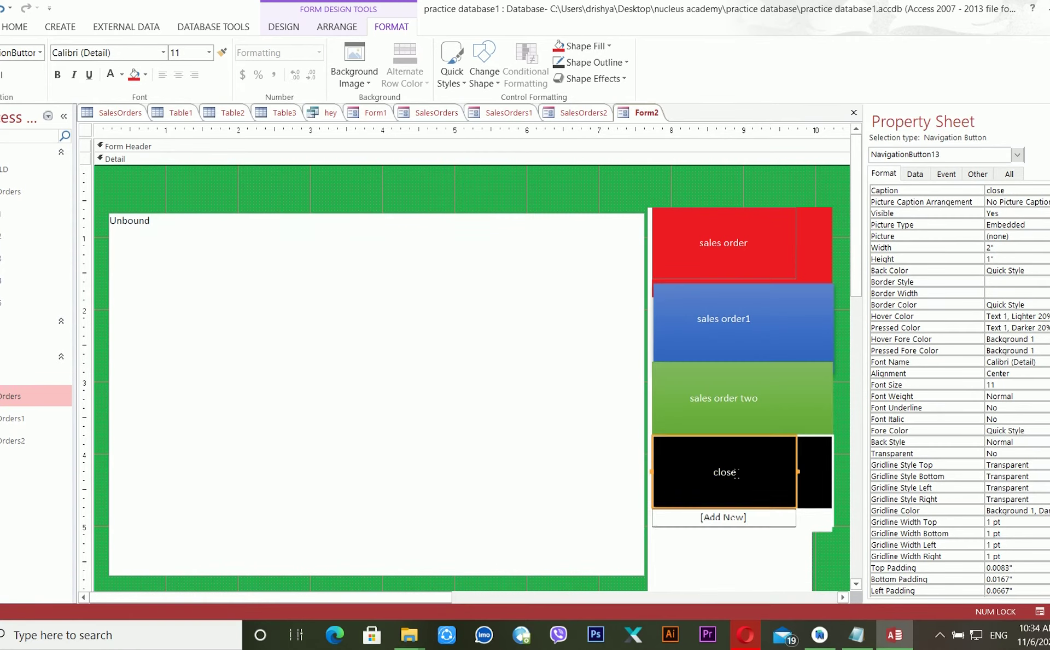
Set the font size of all four navigation buttons together to 16.
click(732, 232)
shift+click(719, 351)
shift+click(720, 386)
shift+click(724, 473)
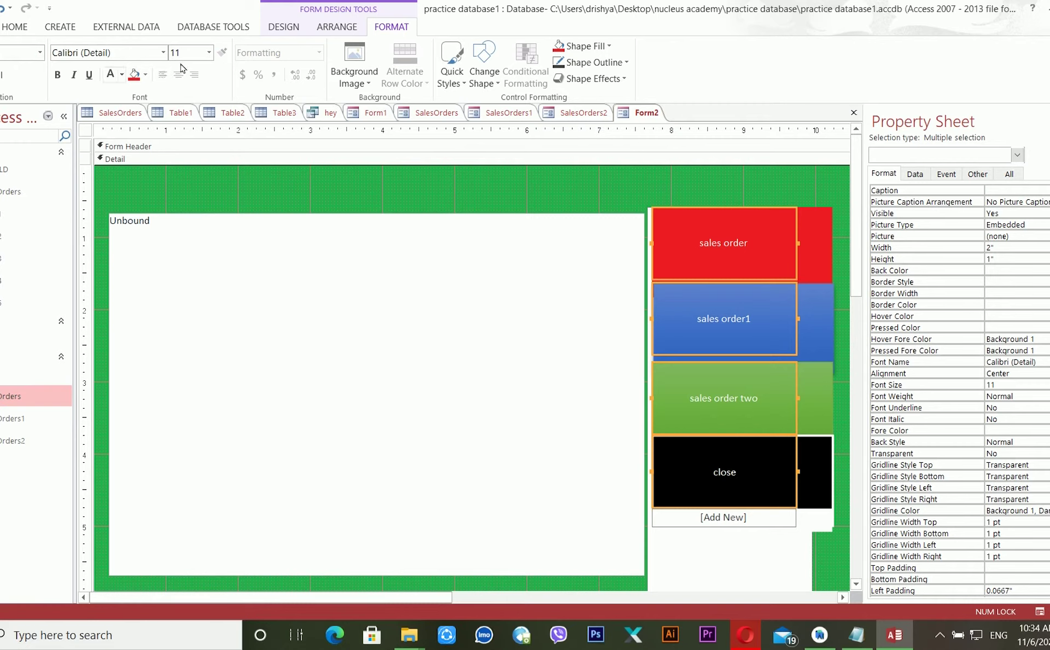
click(208, 54)
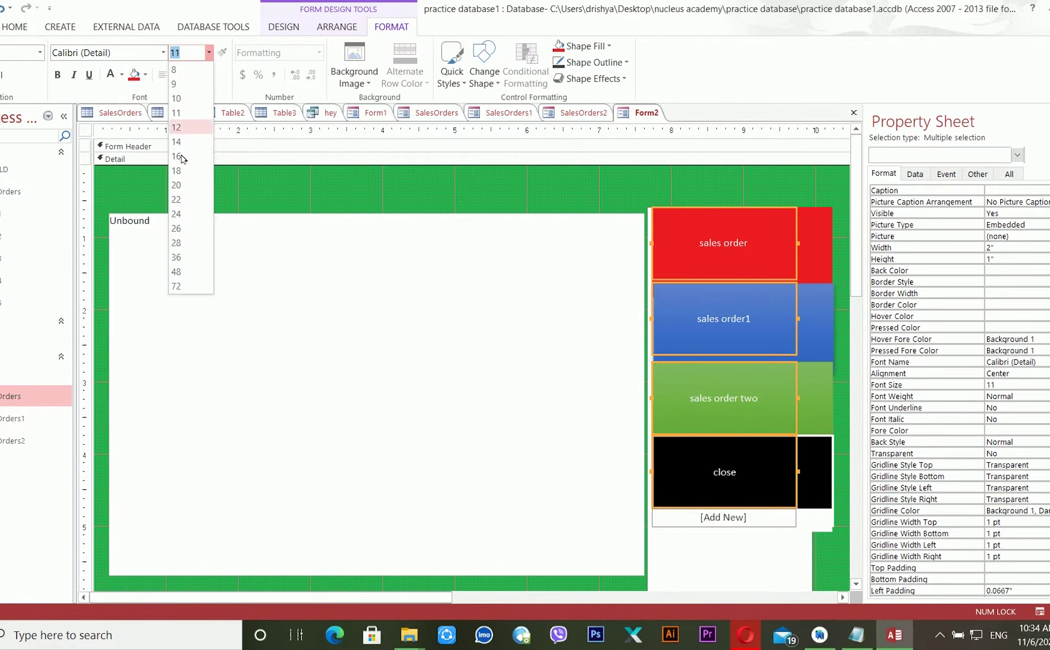
click(178, 160)
click(595, 281)
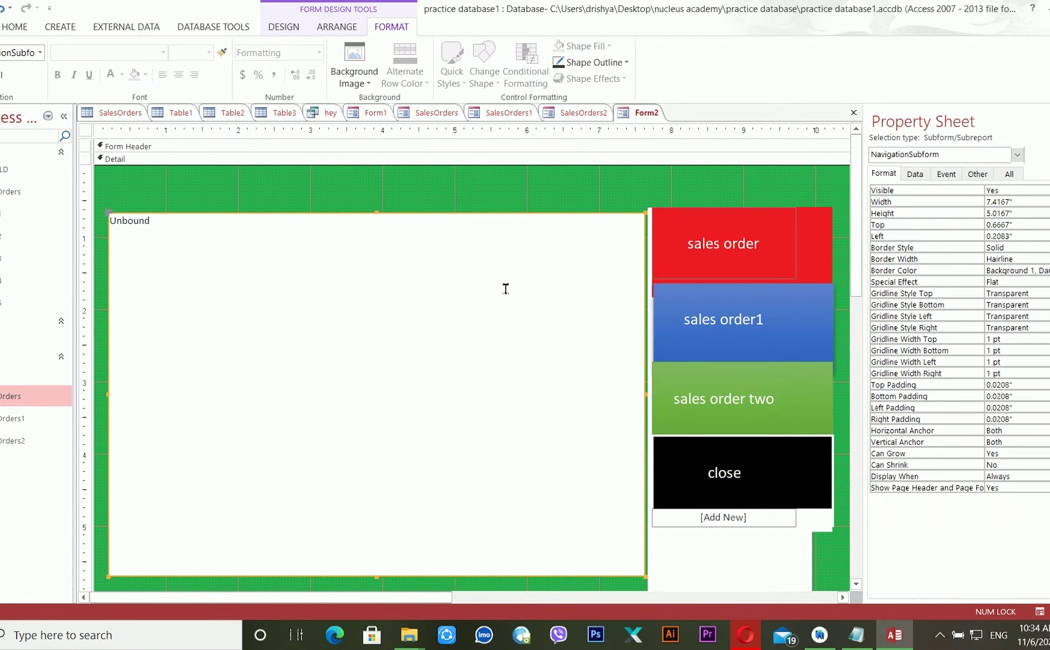
Make the text of all four navigation buttons bold and set its font to Adobe Gothic Std B.
click(711, 249)
shift+click(701, 312)
shift+click(714, 399)
shift+click(720, 471)
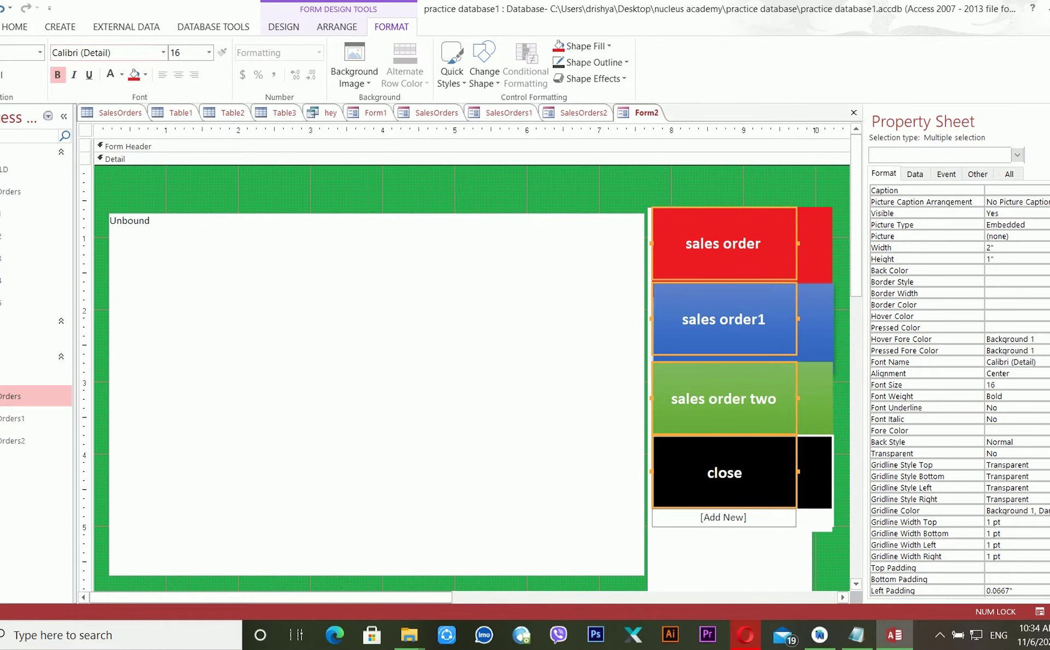
click(162, 52)
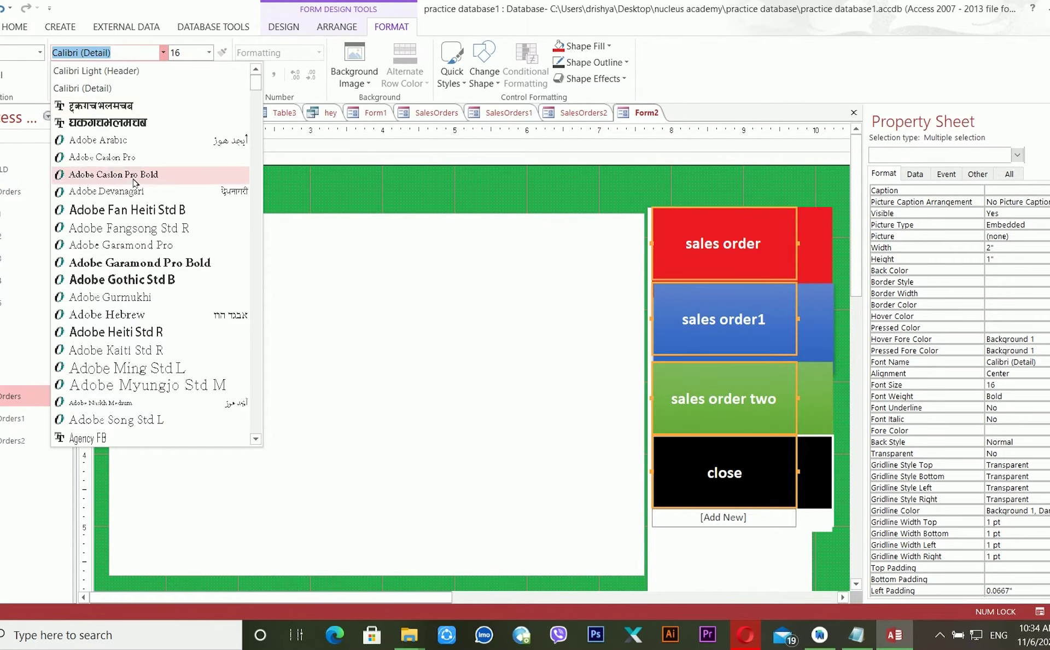
click(134, 279)
click(509, 296)
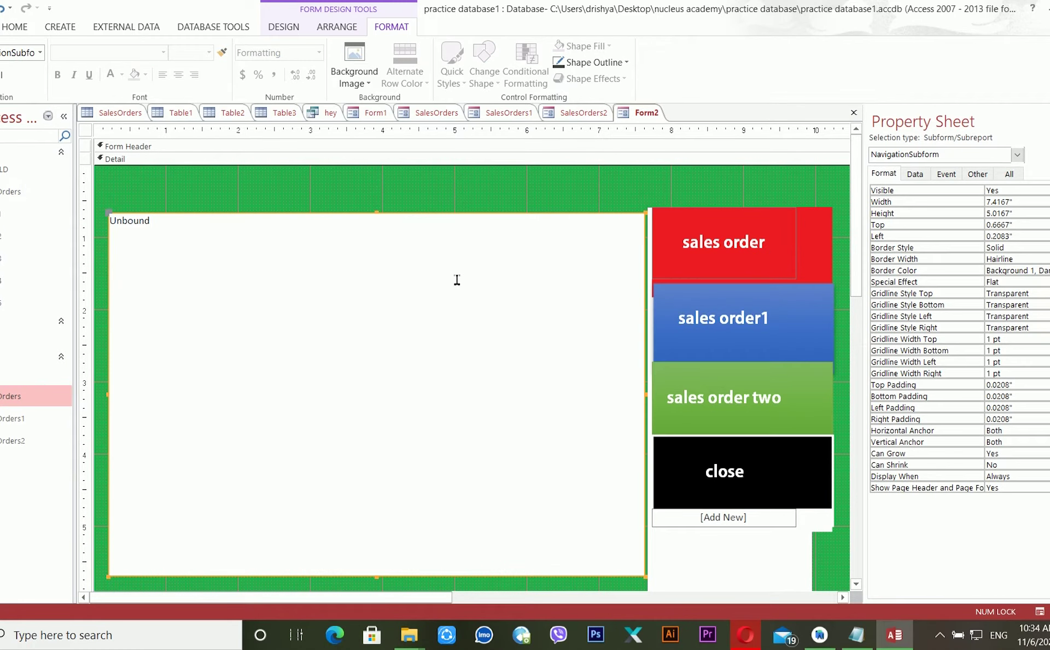
Give the navigation subform the Raised special effect.
right_click(300, 247)
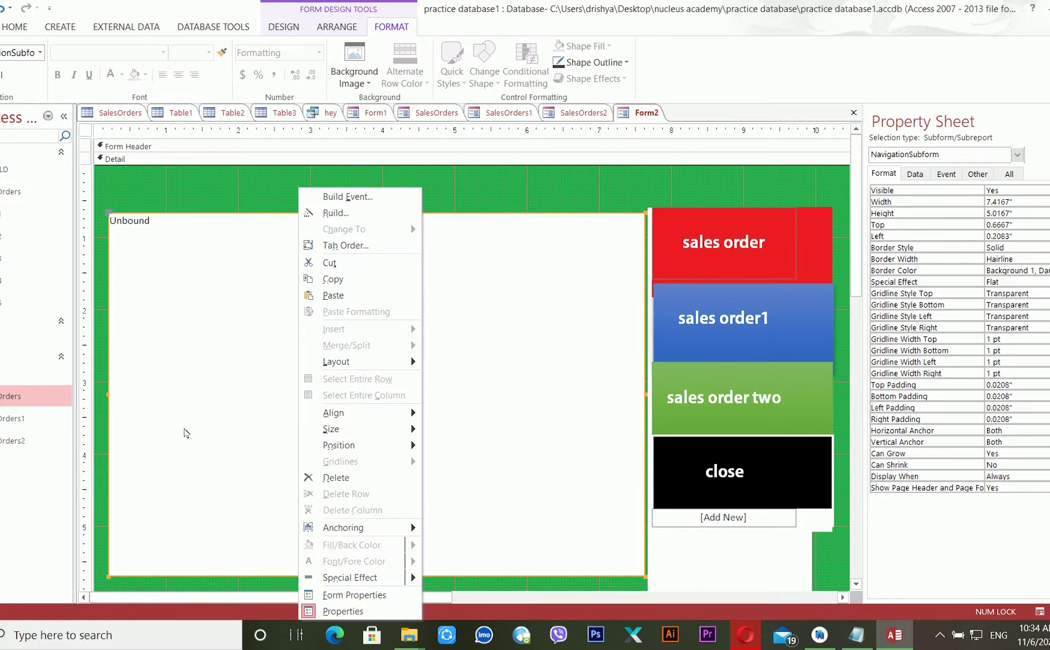
mouse_move(379, 577)
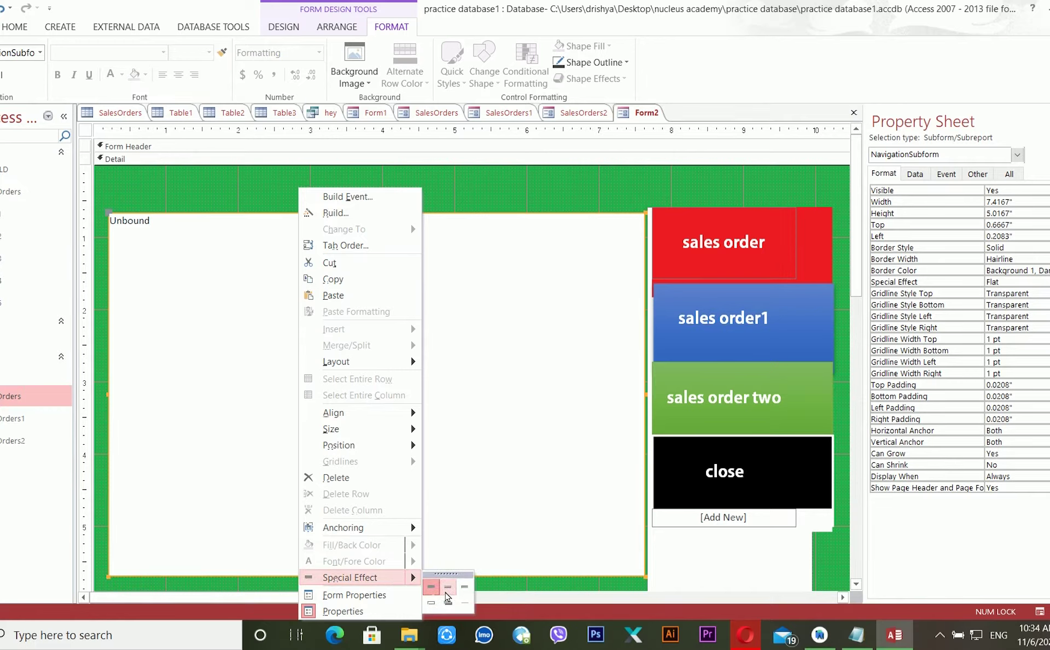
click(447, 590)
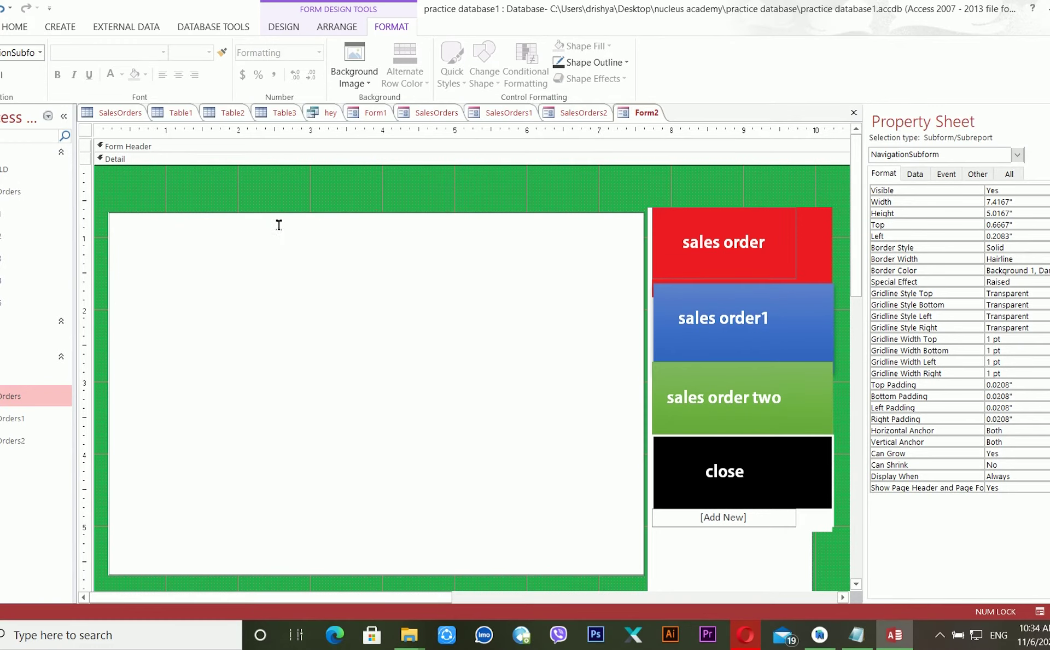
click(403, 186)
Expand the form header to a height of about 0.75 inches and fill it with the recently used red (#ED1C24).
drag(230, 155, 230, 206)
click(222, 164)
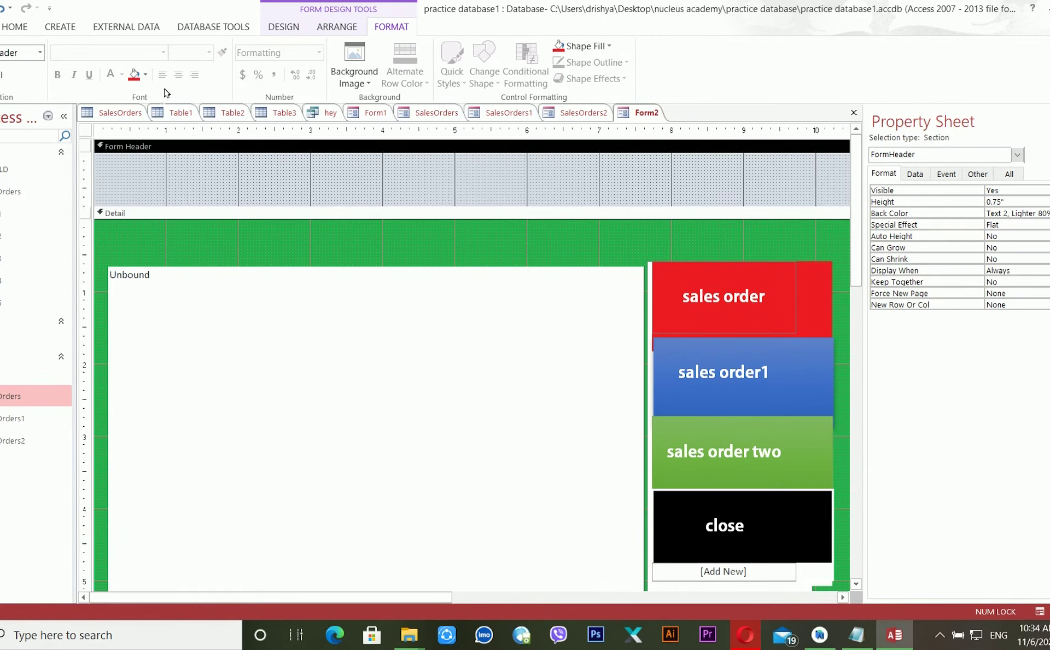
right_click(157, 146)
mouse_move(284, 205)
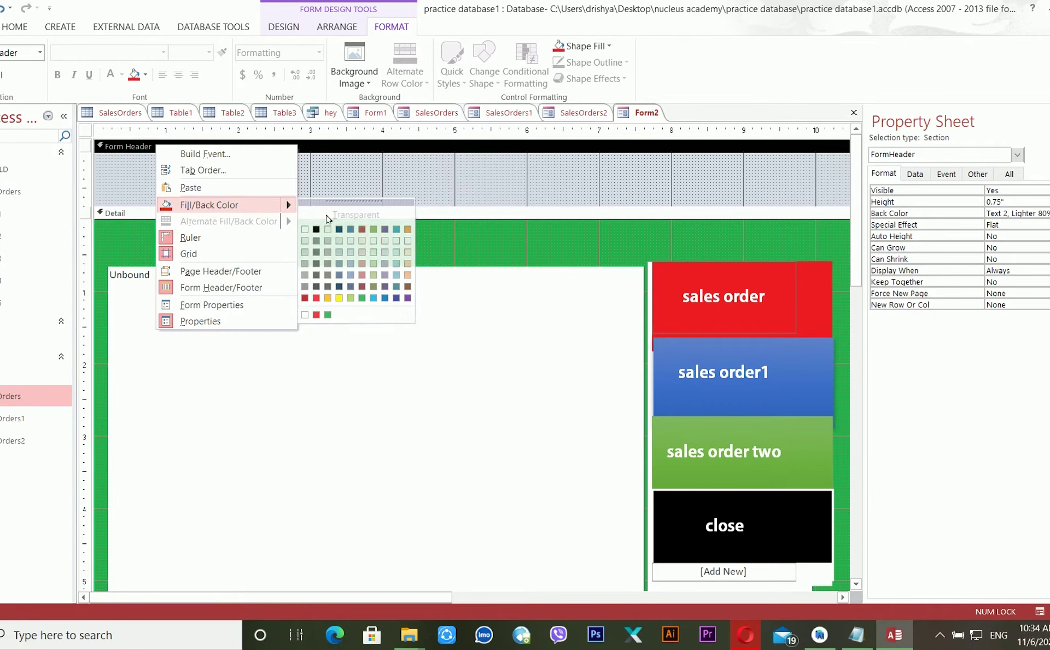
click(316, 314)
click(441, 215)
click(464, 281)
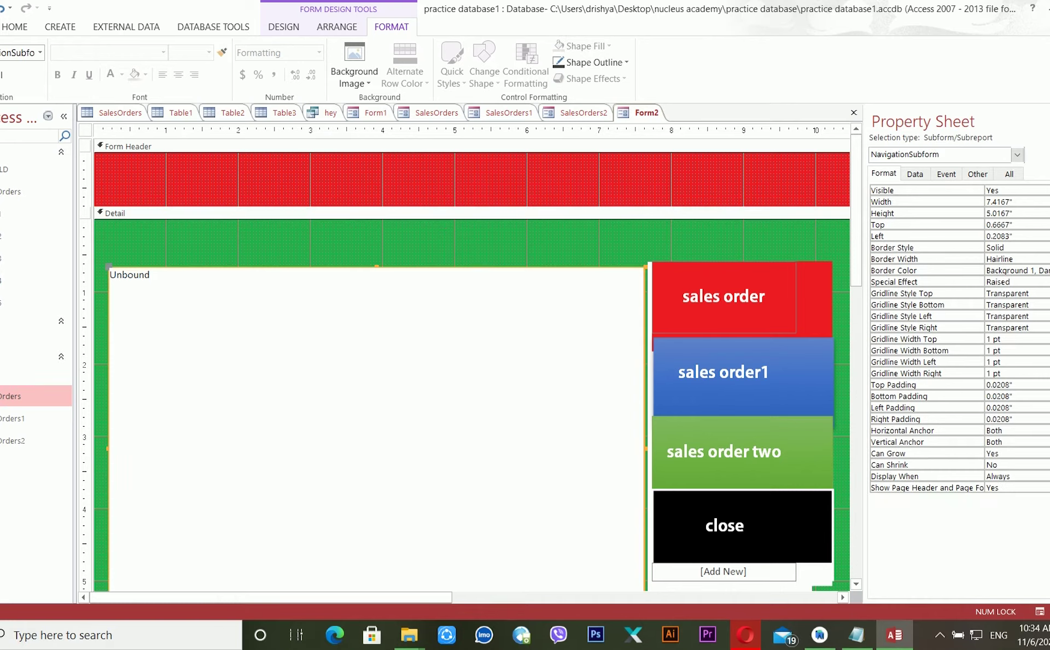
click(482, 235)
scroll(523, 261, down, 5)
scroll(523, 268, up, 5)
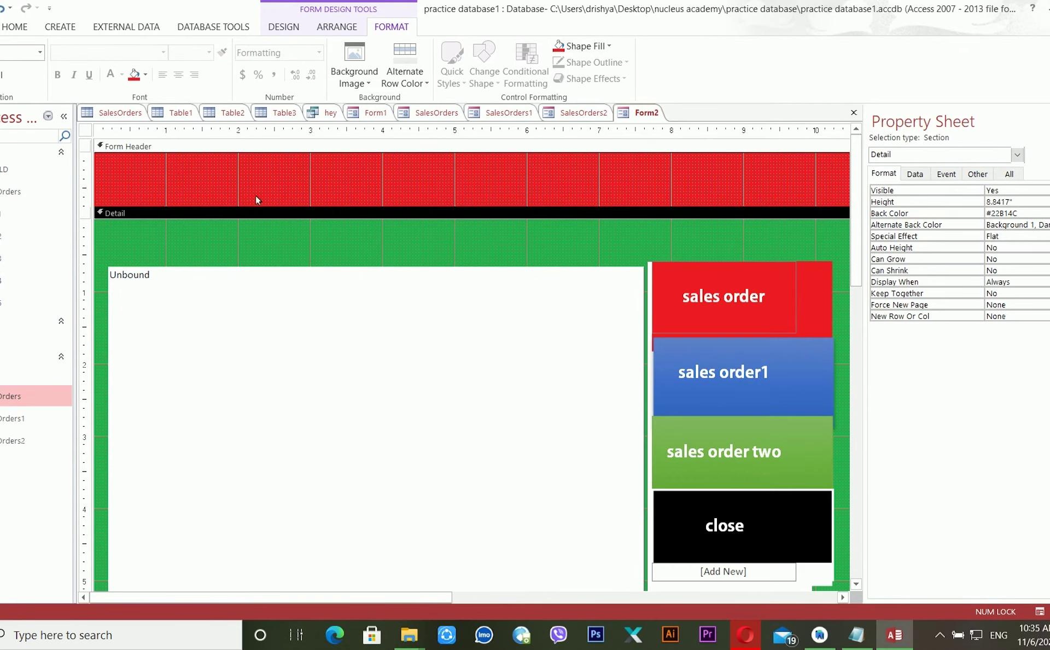
Add a label about 2.96 inches wide to the form header with the text "Sales order Navigation form".
click(216, 180)
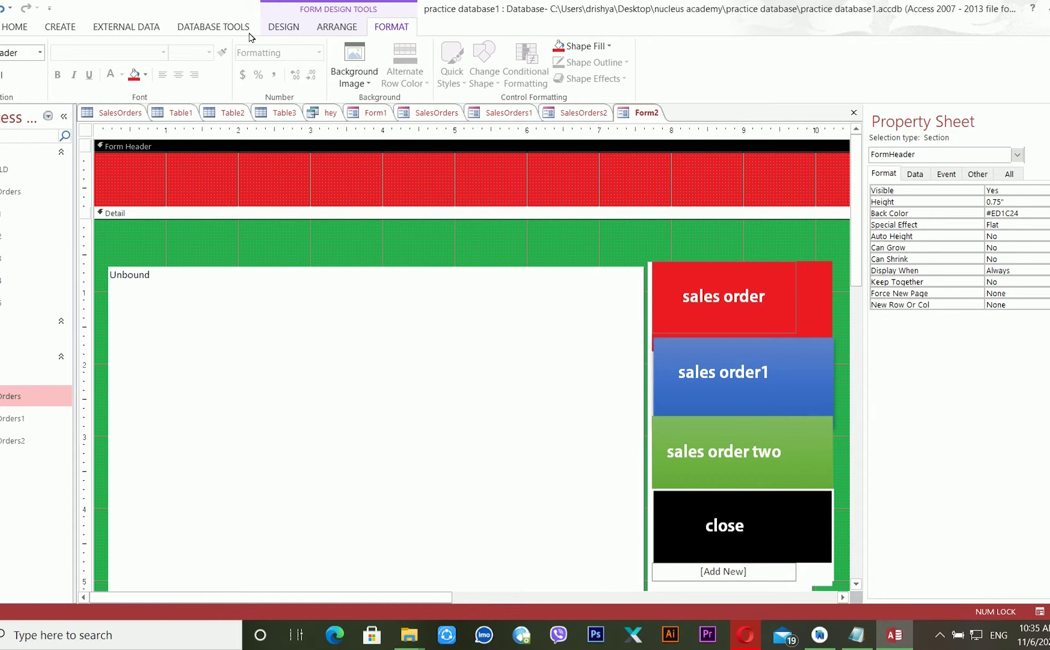
click(283, 27)
click(162, 67)
drag(137, 168, 346, 196)
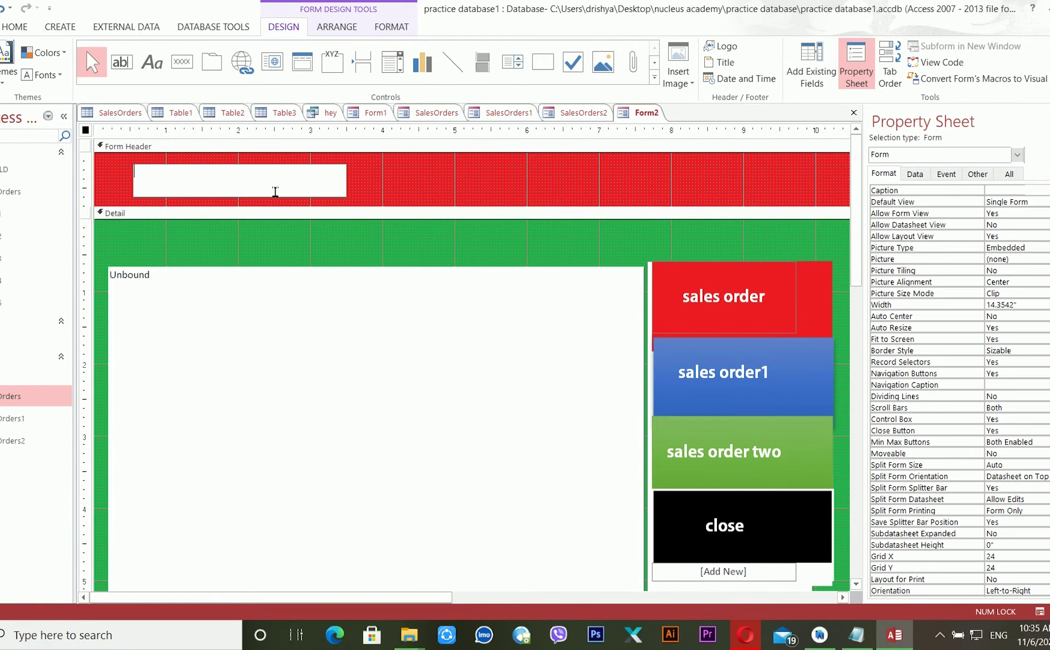
text(Sales order Navigation form)
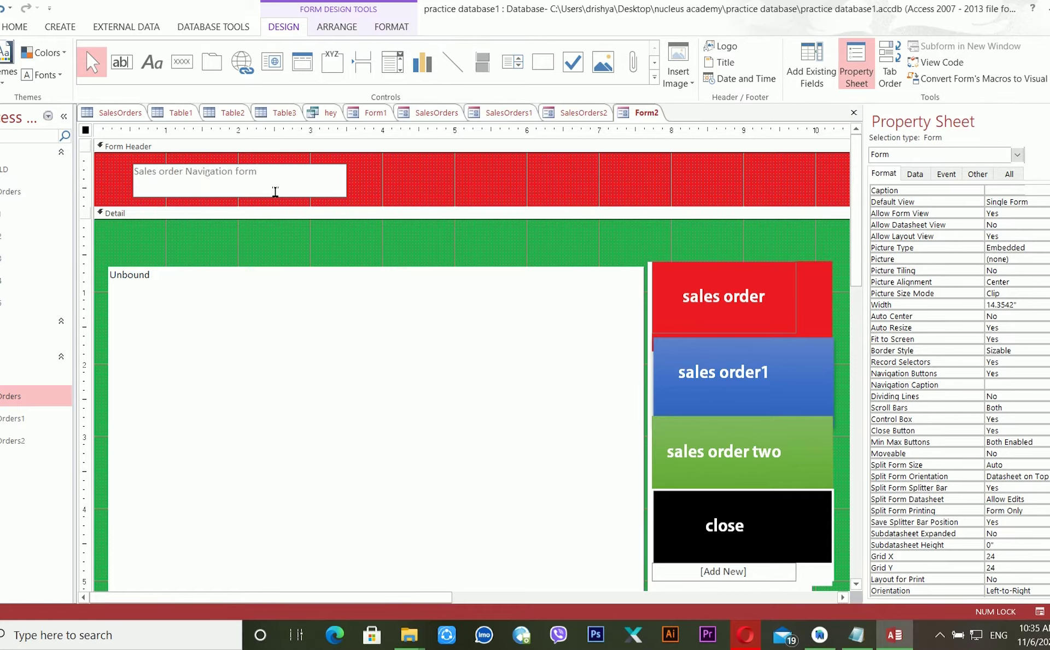
Set the header title label's font size to 22 and widen the label to about 5.17 inches.
drag(265, 184, 55, 163)
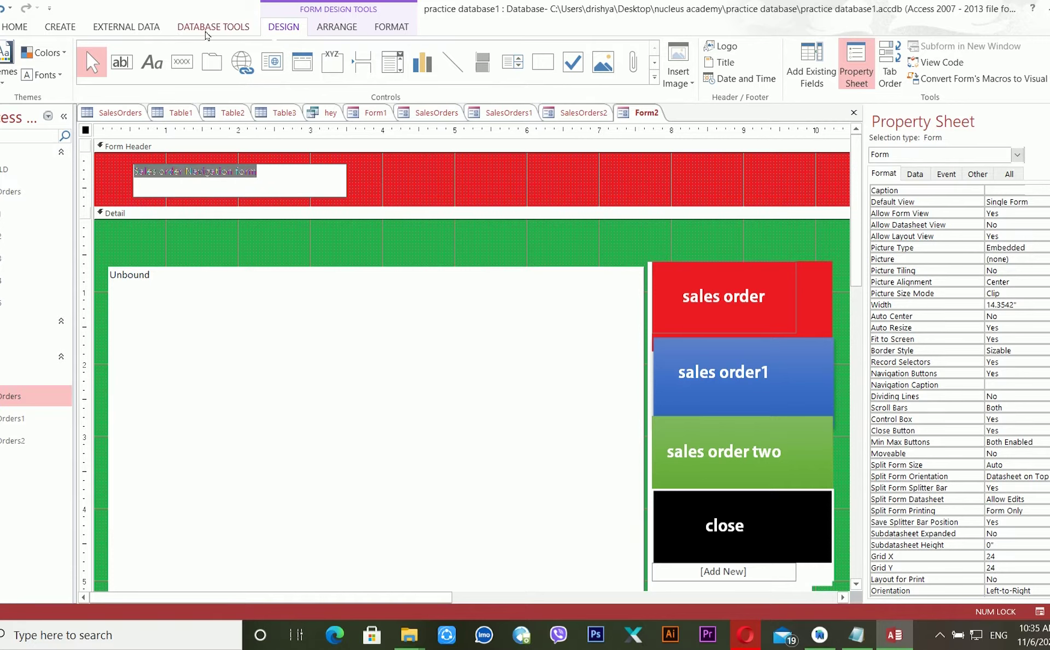
click(408, 29)
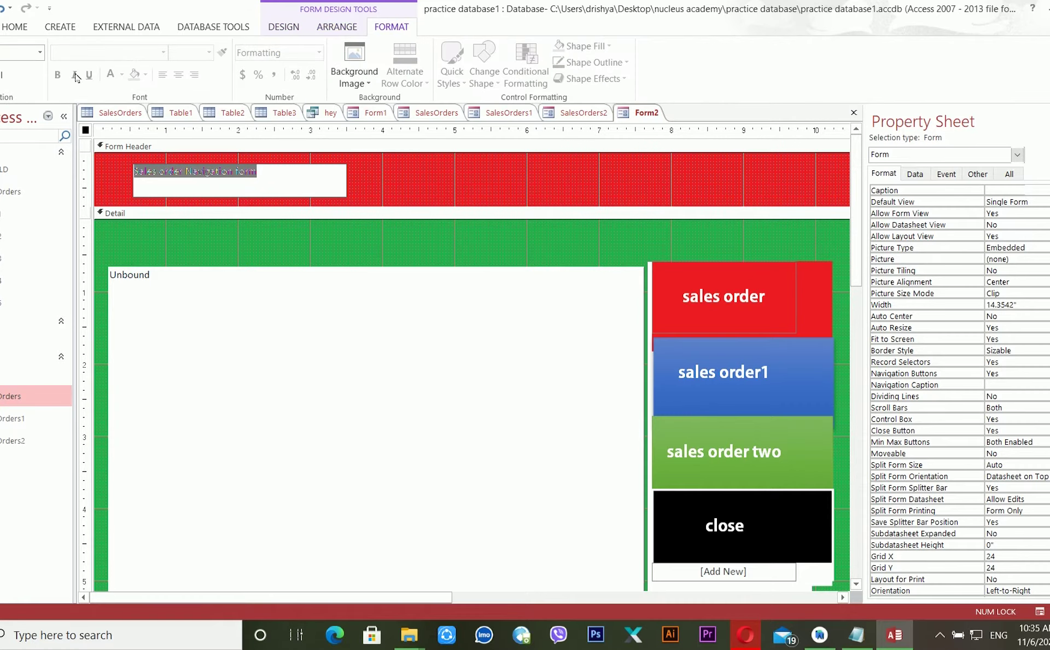
click(266, 183)
click(422, 175)
click(277, 178)
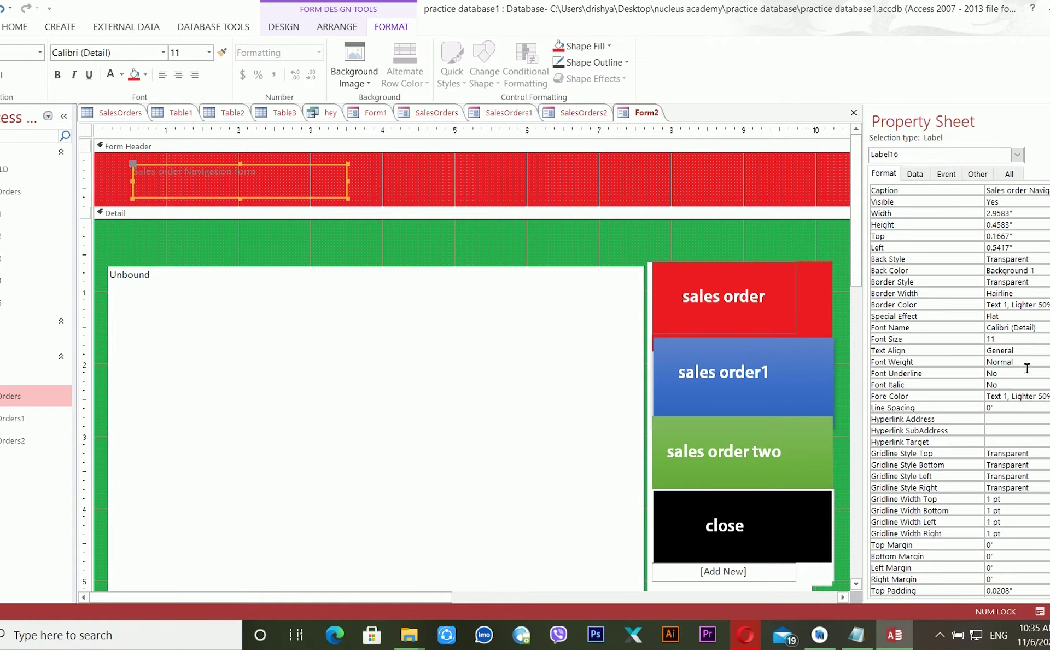
click(1000, 339)
click(1048, 339)
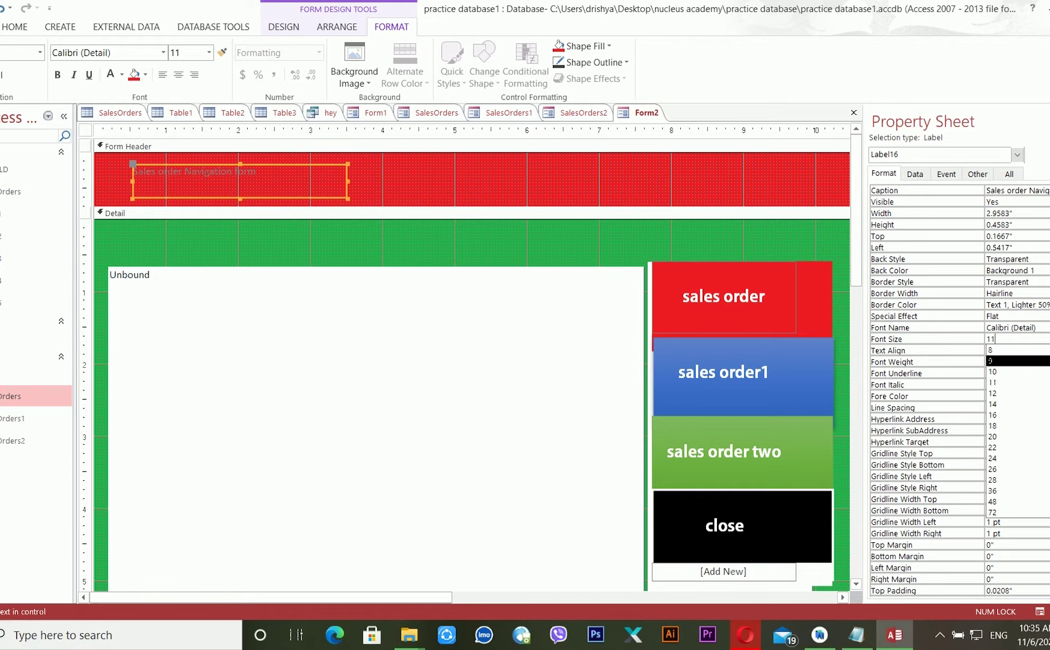
click(1023, 448)
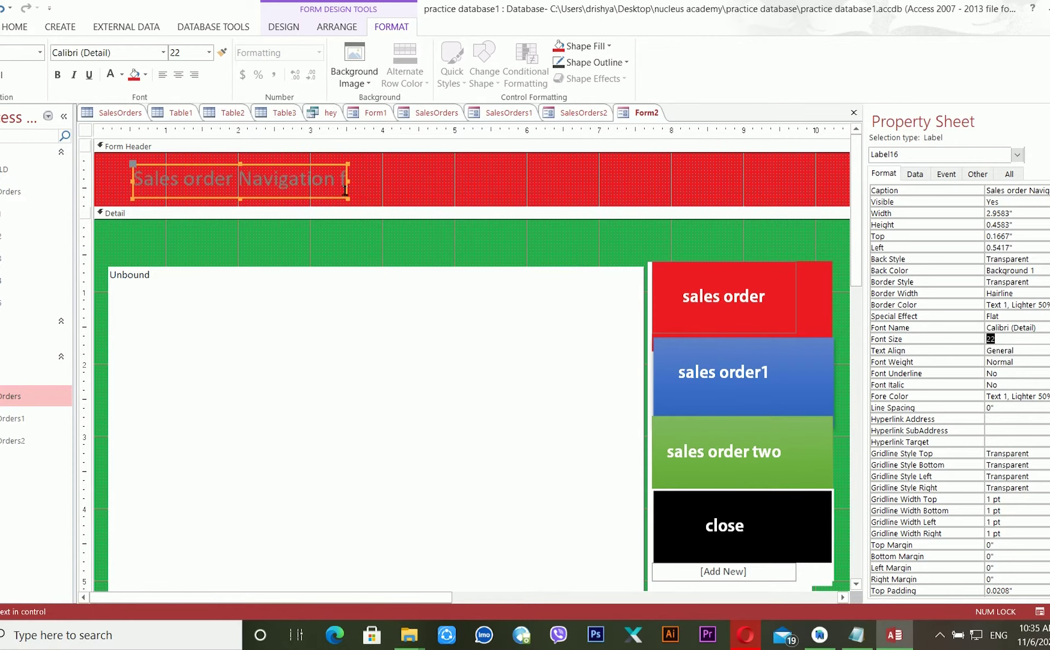
drag(354, 188, 508, 183)
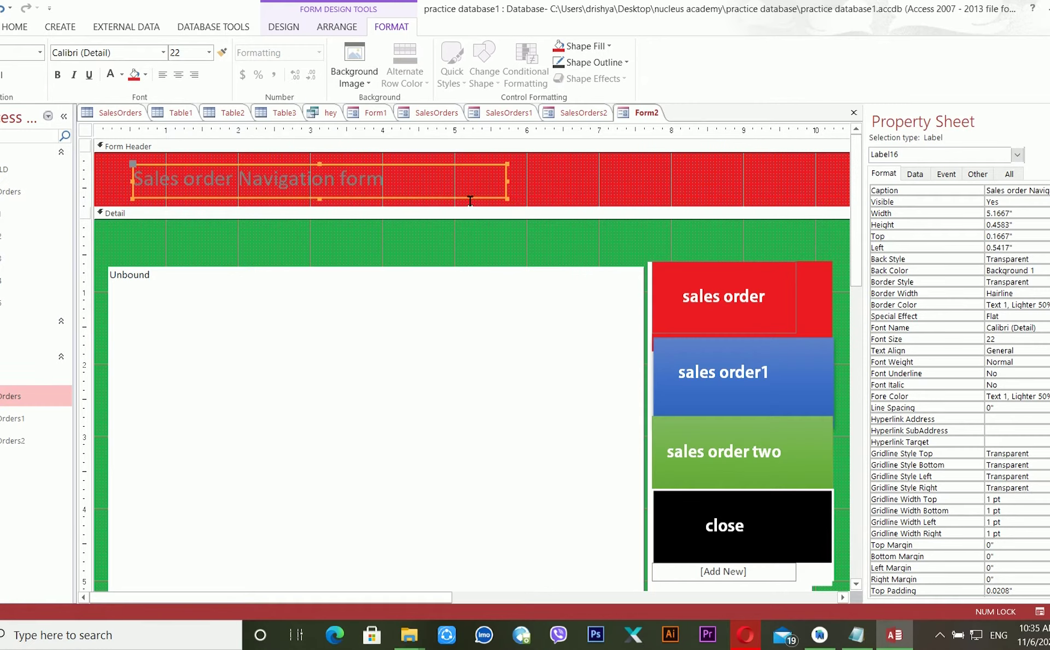
Make the header title text white and bold, and set its font to Adobe Fan Heiti Std B.
click(110, 74)
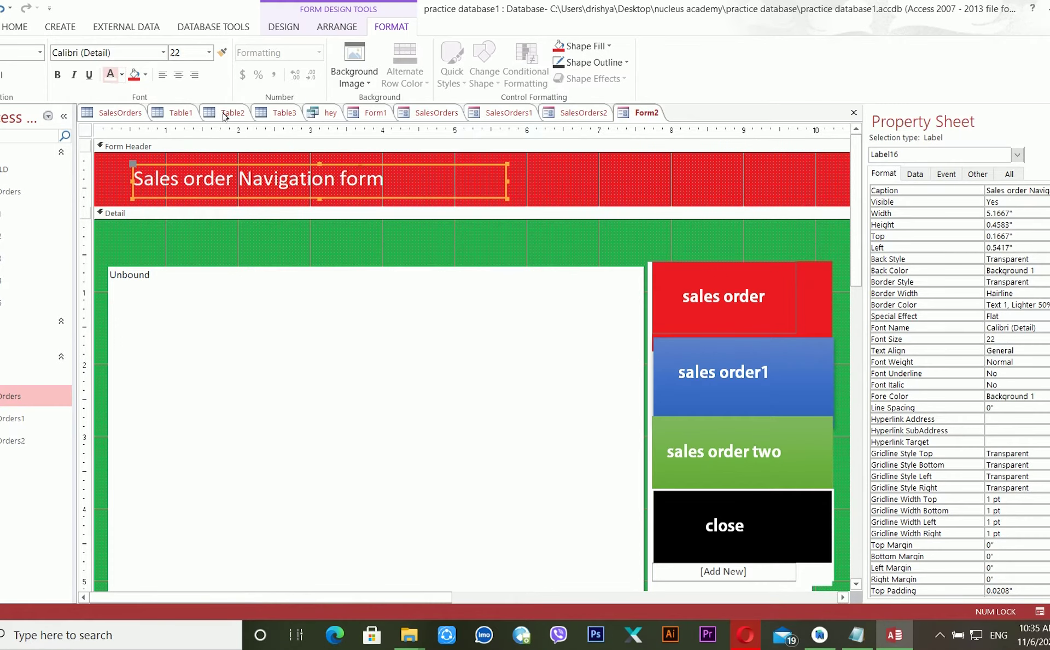
click(57, 74)
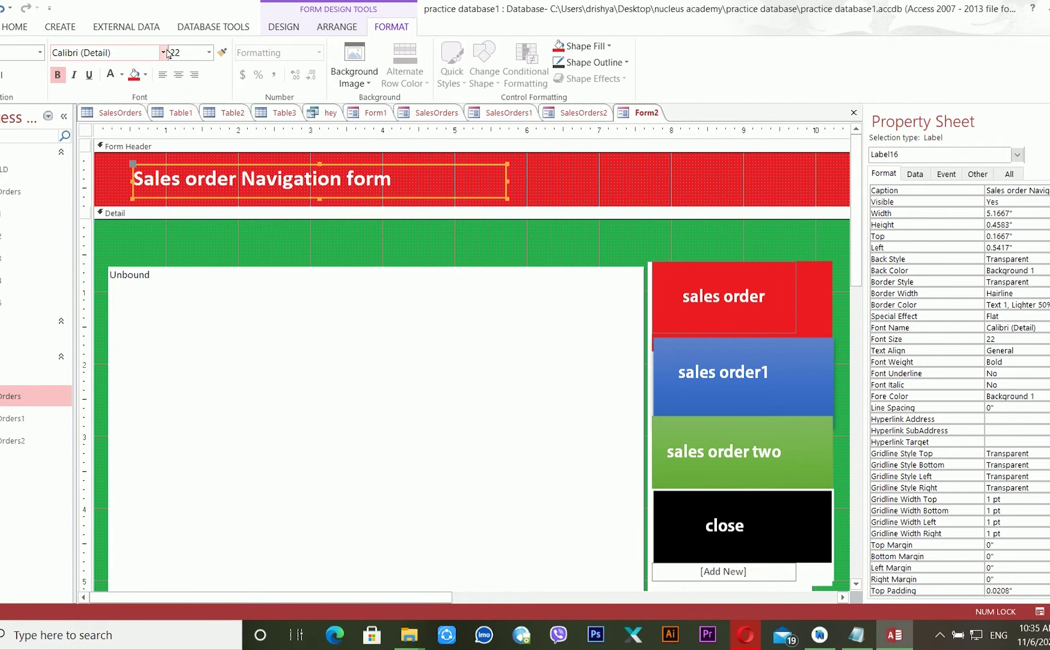
click(163, 53)
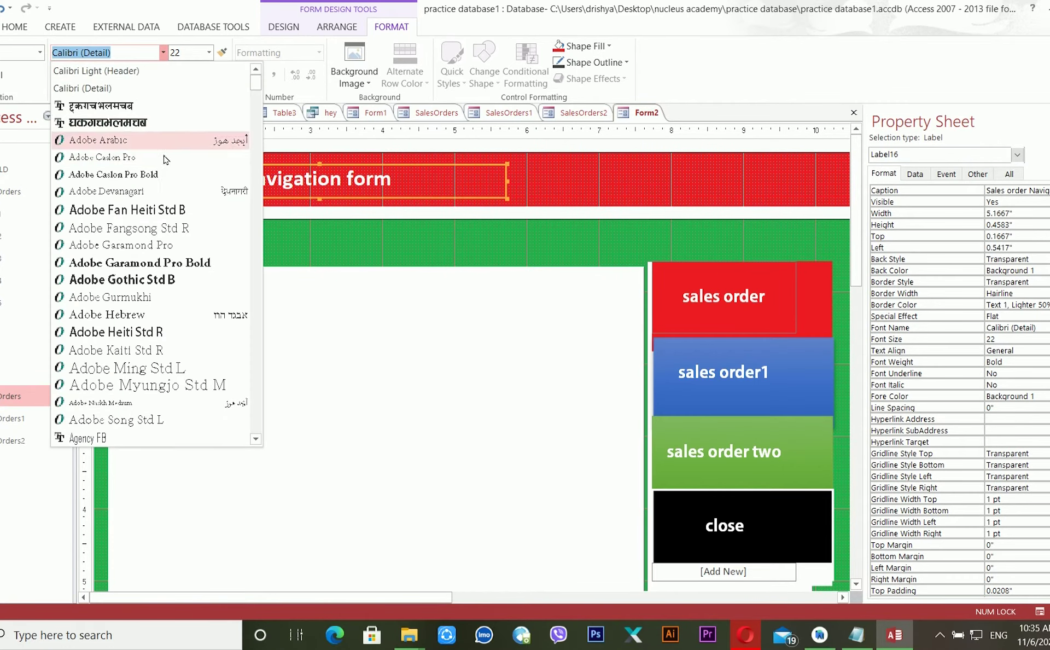
click(127, 210)
click(501, 363)
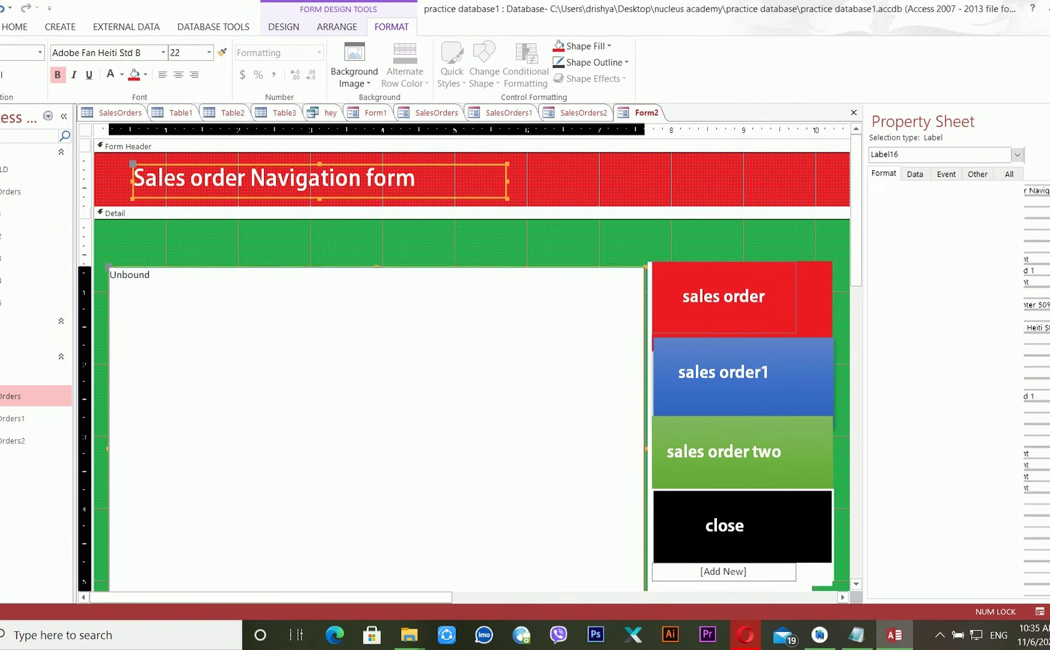
Set the navigation target of the sales order button to the SalesOrders form.
click(681, 304)
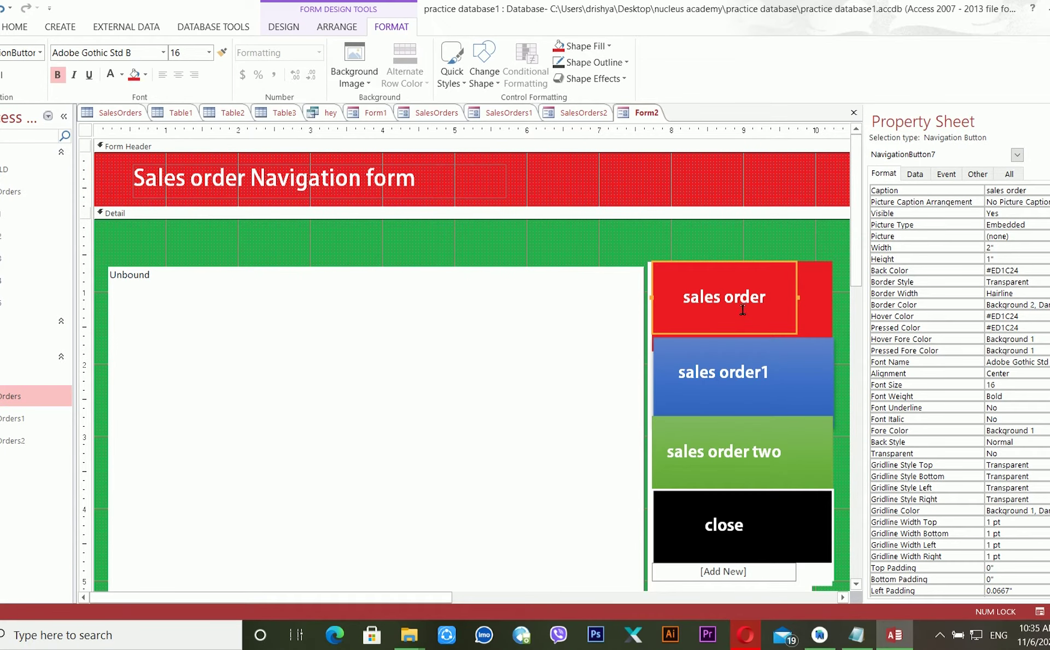
click(224, 324)
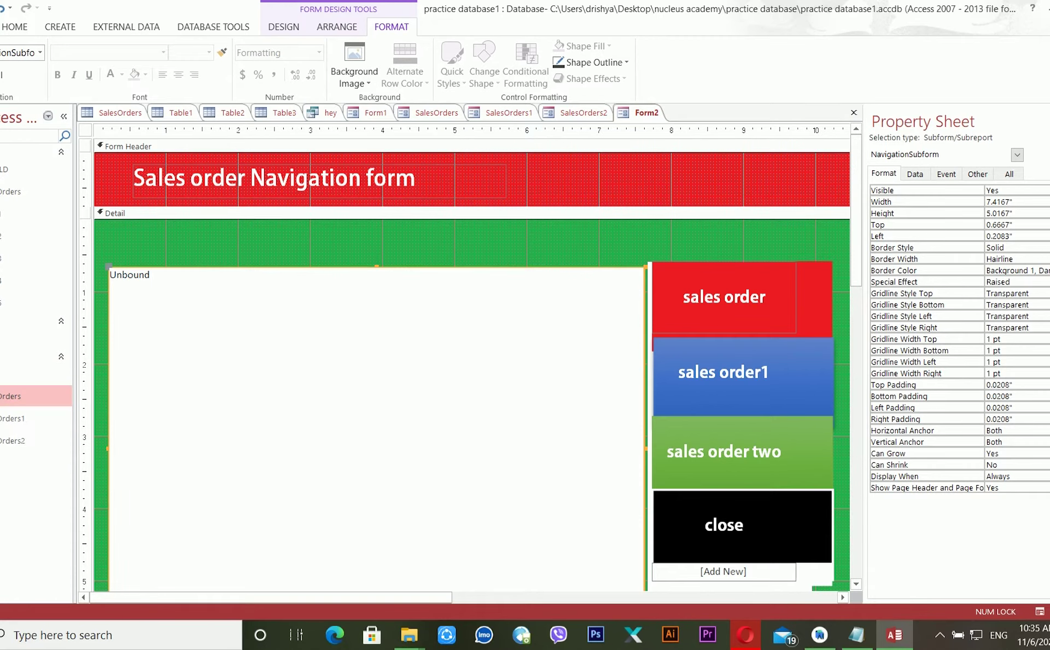
click(759, 298)
click(923, 175)
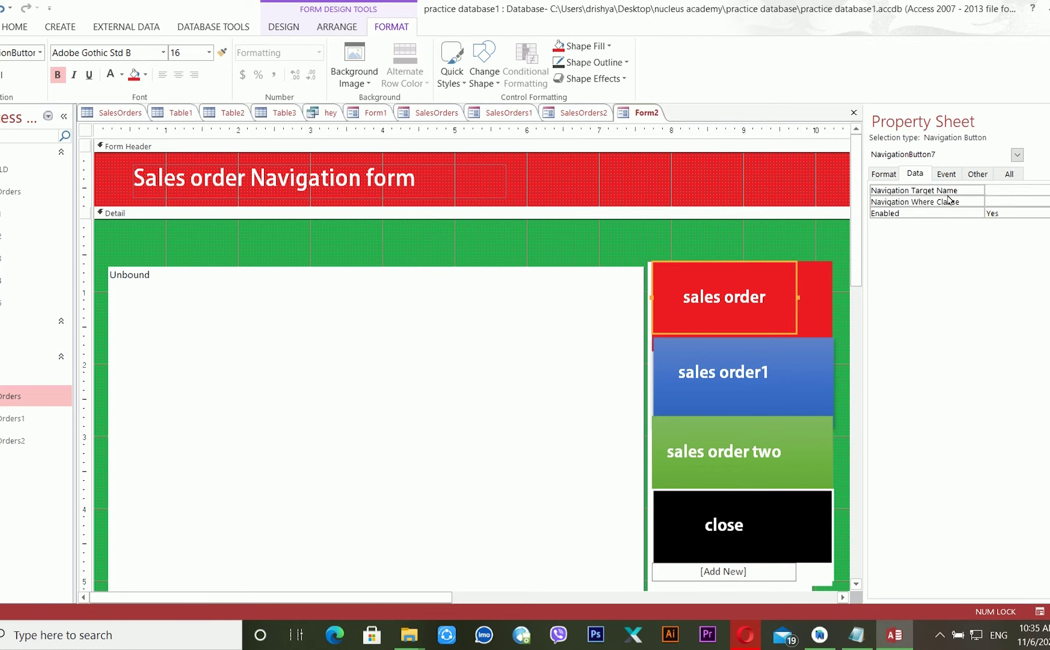
click(1017, 189)
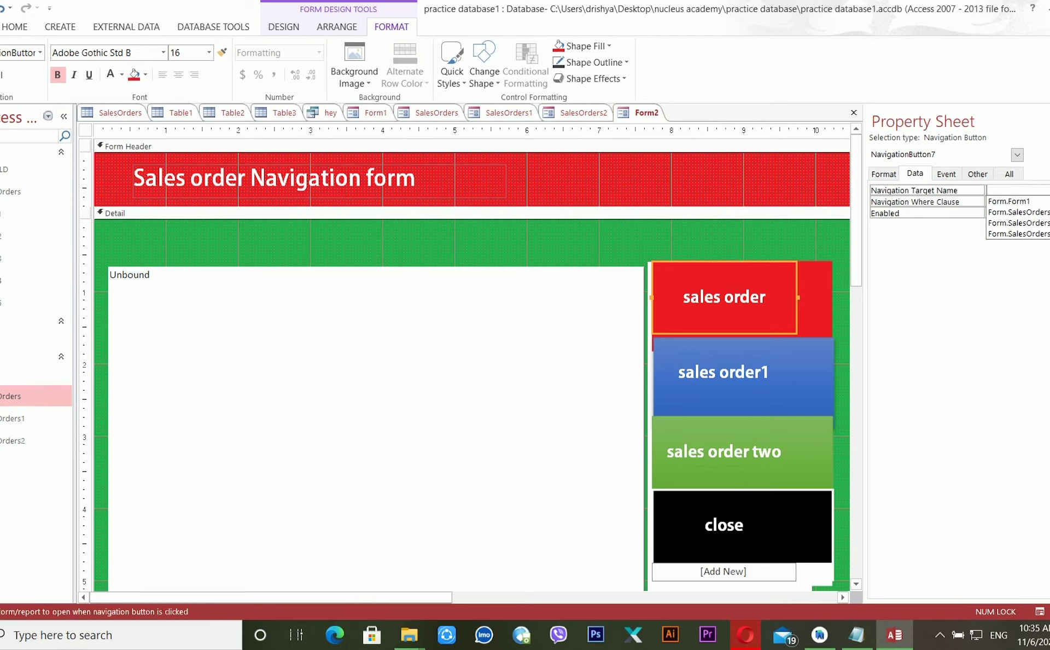
key(Return)
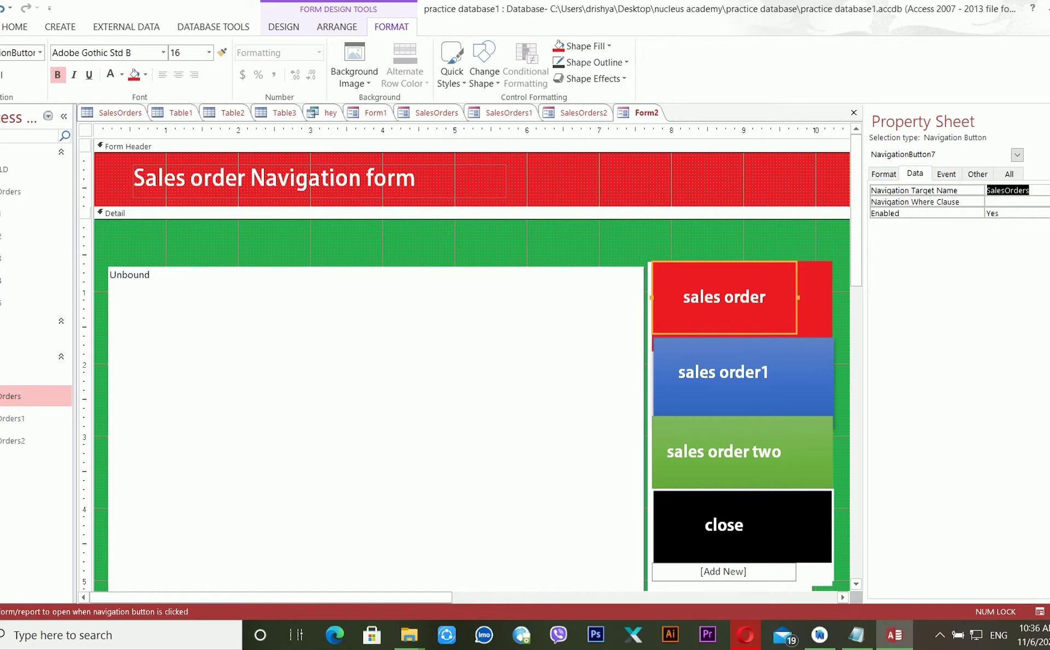
Set the navigation target of the sales order1 button to the SalesOrders1 form.
click(748, 411)
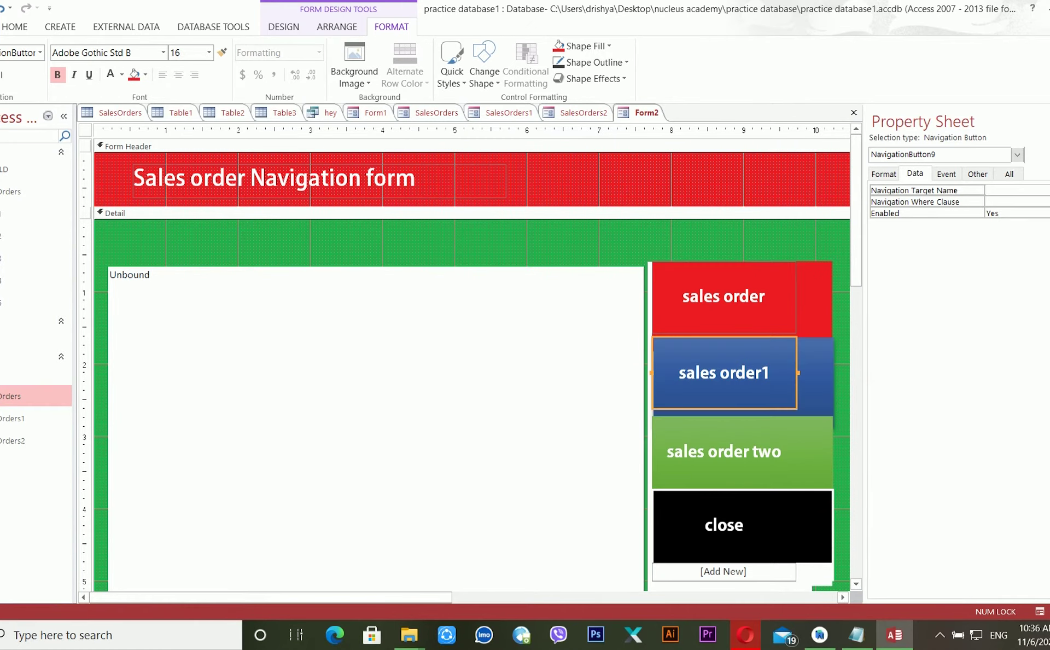
click(1017, 190)
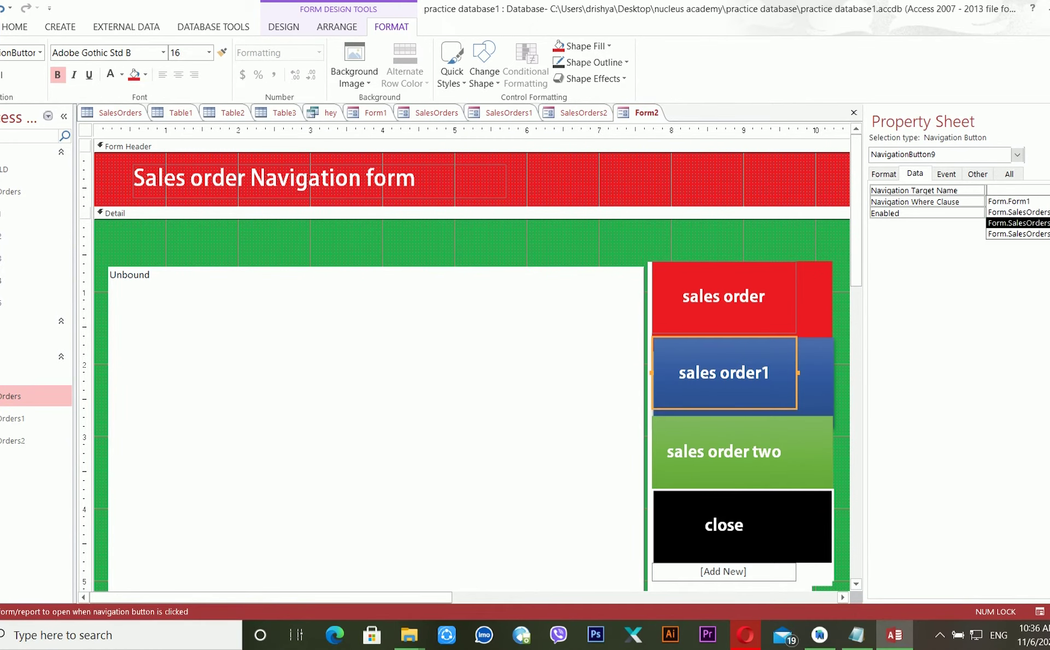
key(Return)
Set the navigation target of the sales order two button to the SalesOrders2 form.
click(748, 484)
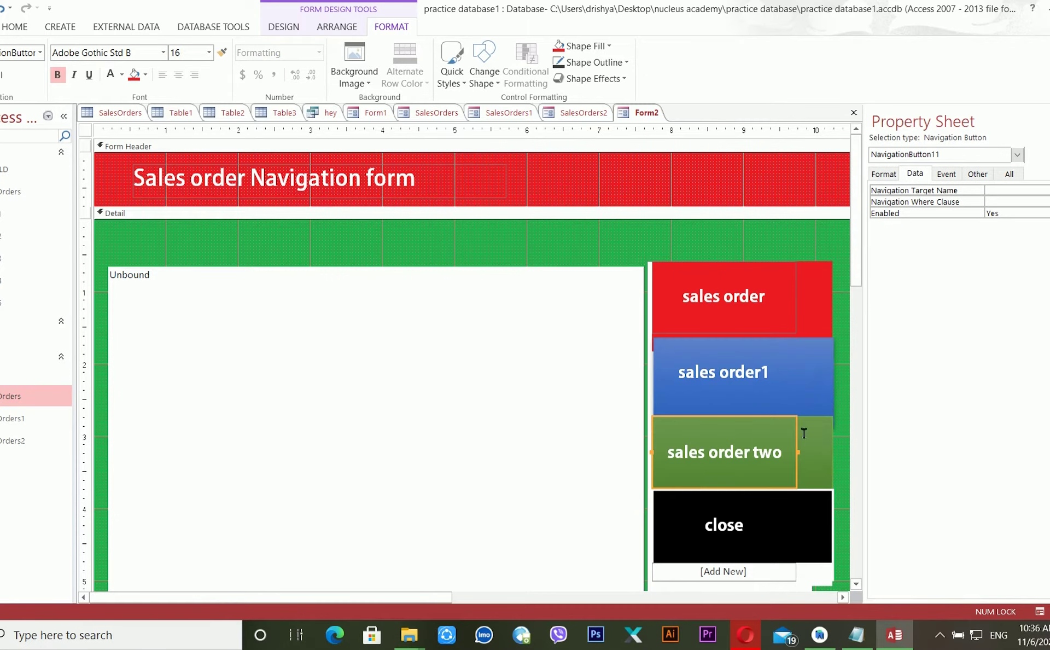
click(1019, 190)
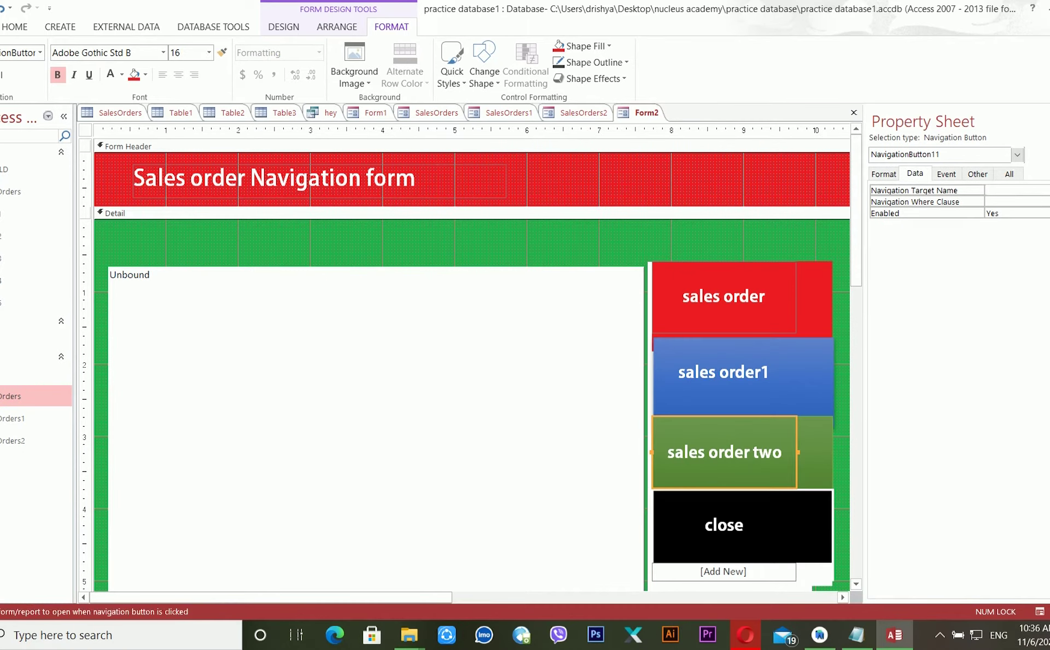
click(1046, 190)
click(1040, 239)
Open the Macro Builder for the close button's On Click event.
click(739, 506)
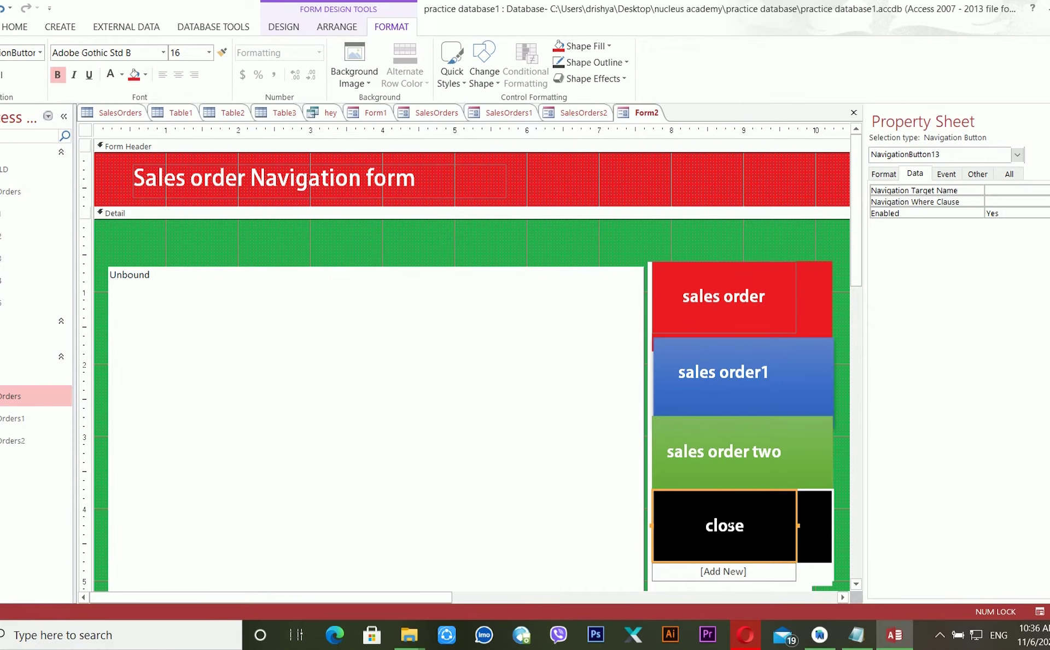
click(958, 177)
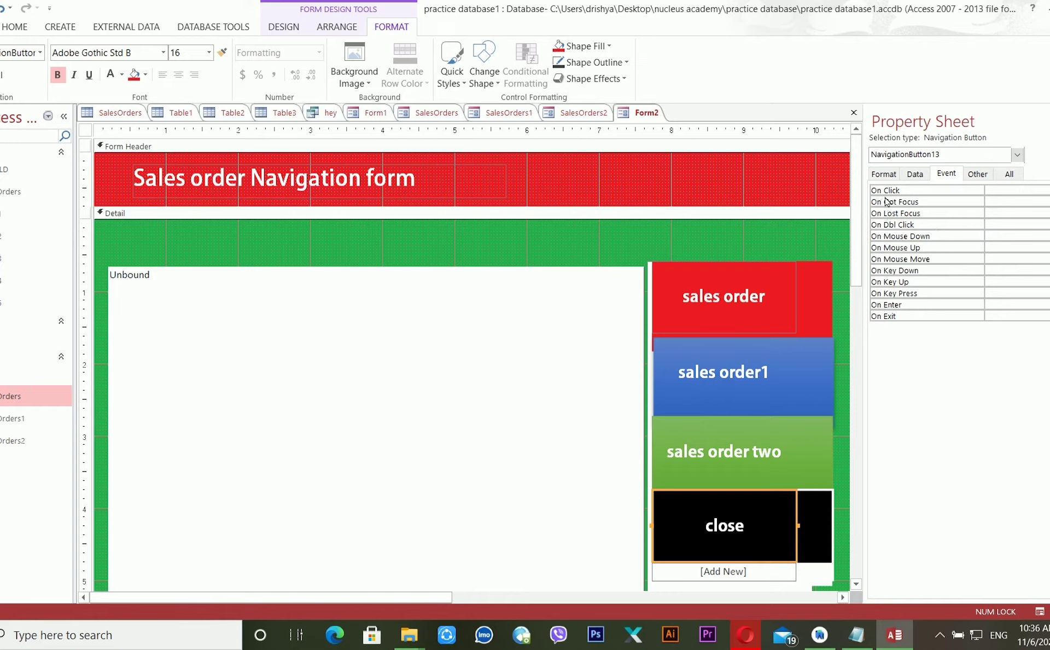
click(1017, 190)
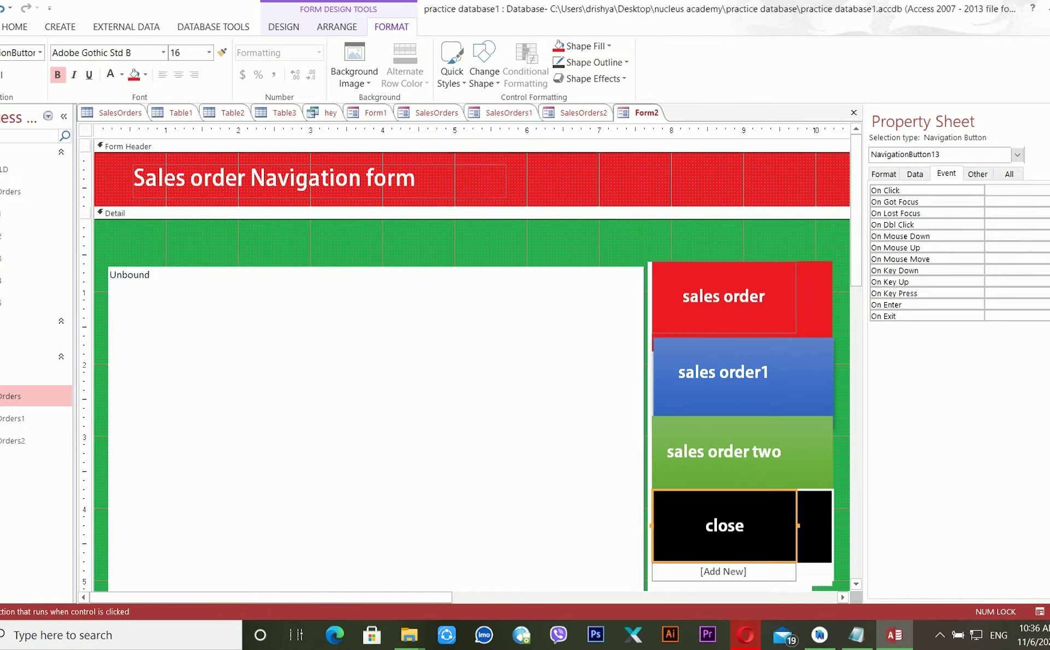
click(1046, 190)
click(513, 326)
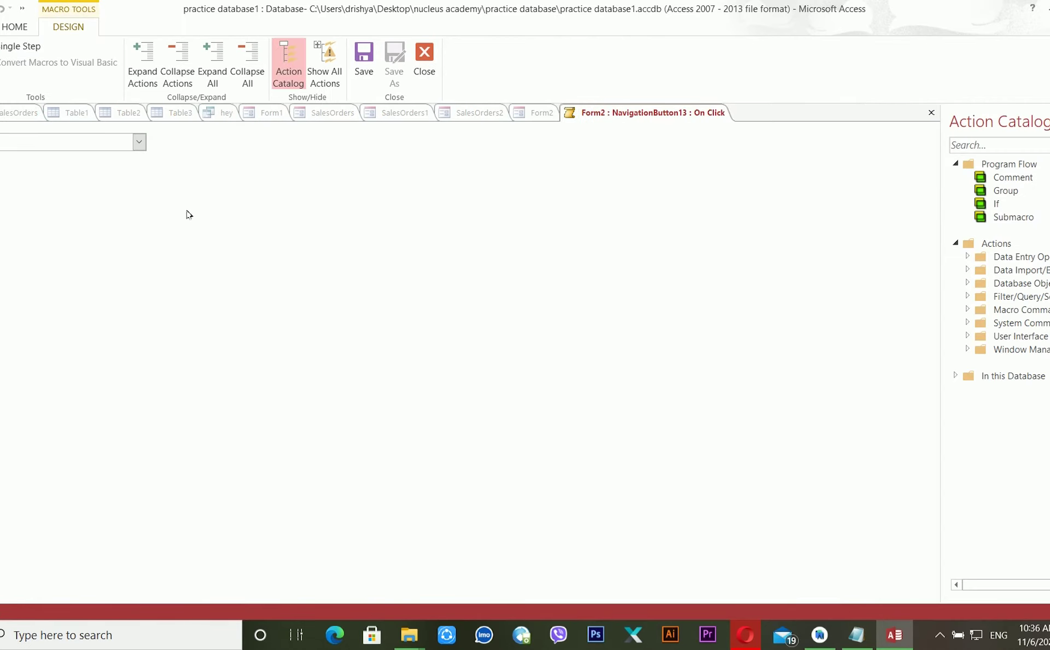
Add a CloseWindow action to the close button's macro with Form as the object type.
click(139, 142)
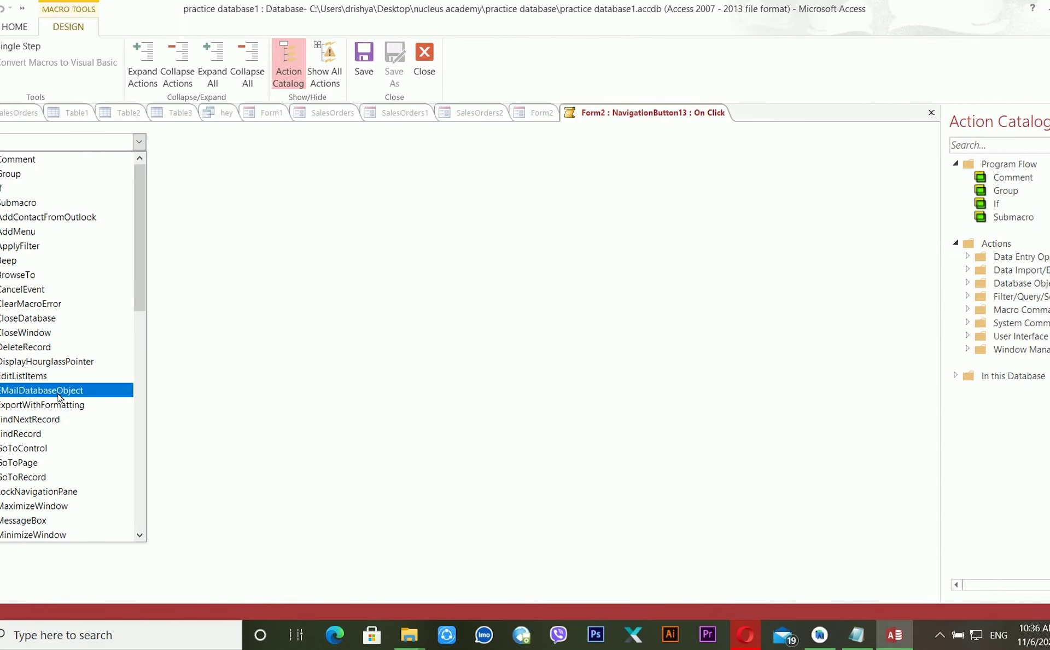
click(63, 333)
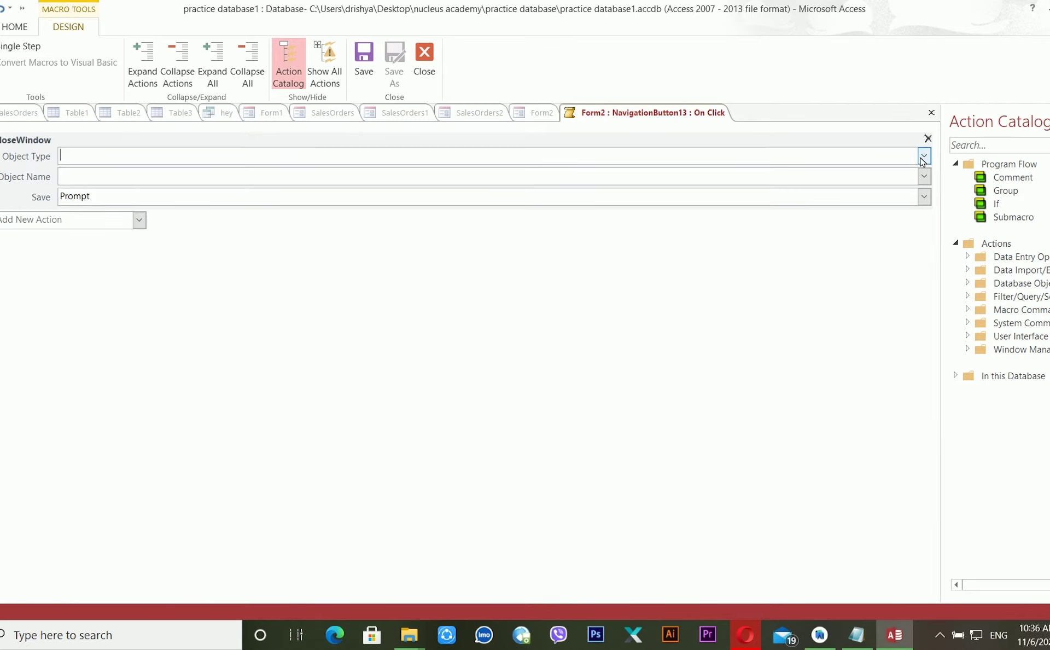
click(923, 157)
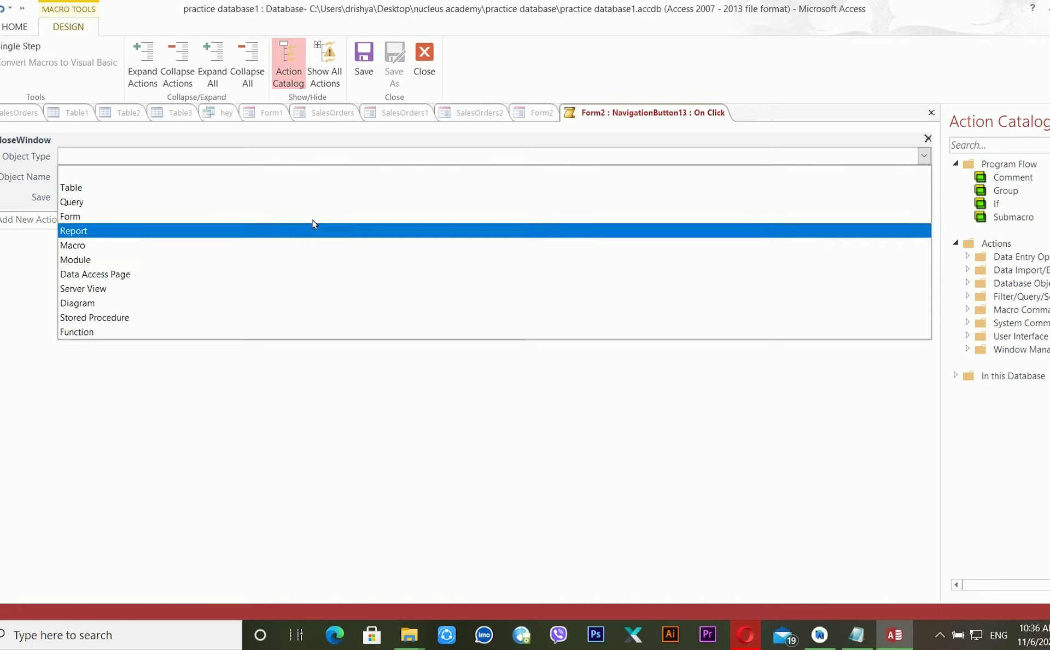
click(301, 217)
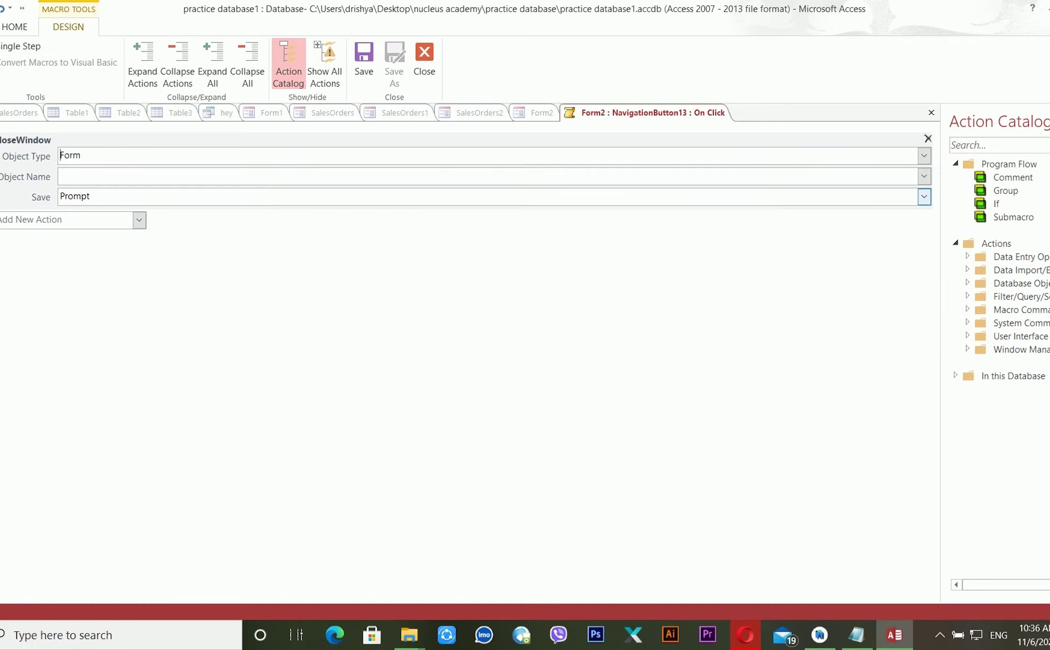
Check the available object names, leave the object name blank, and save and close the macro.
click(921, 179)
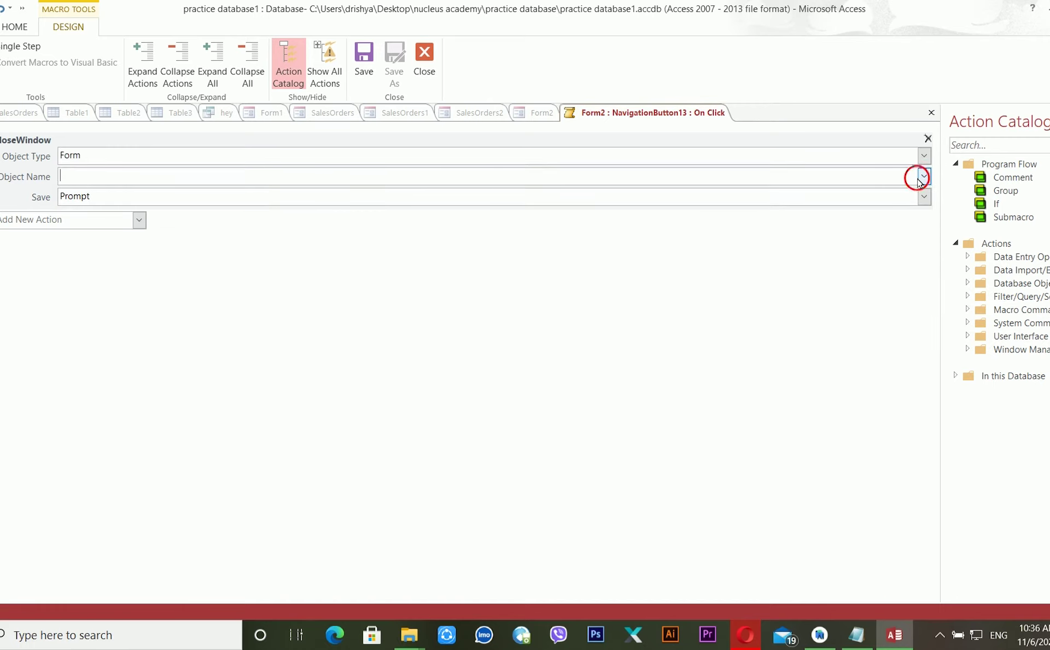
click(921, 178)
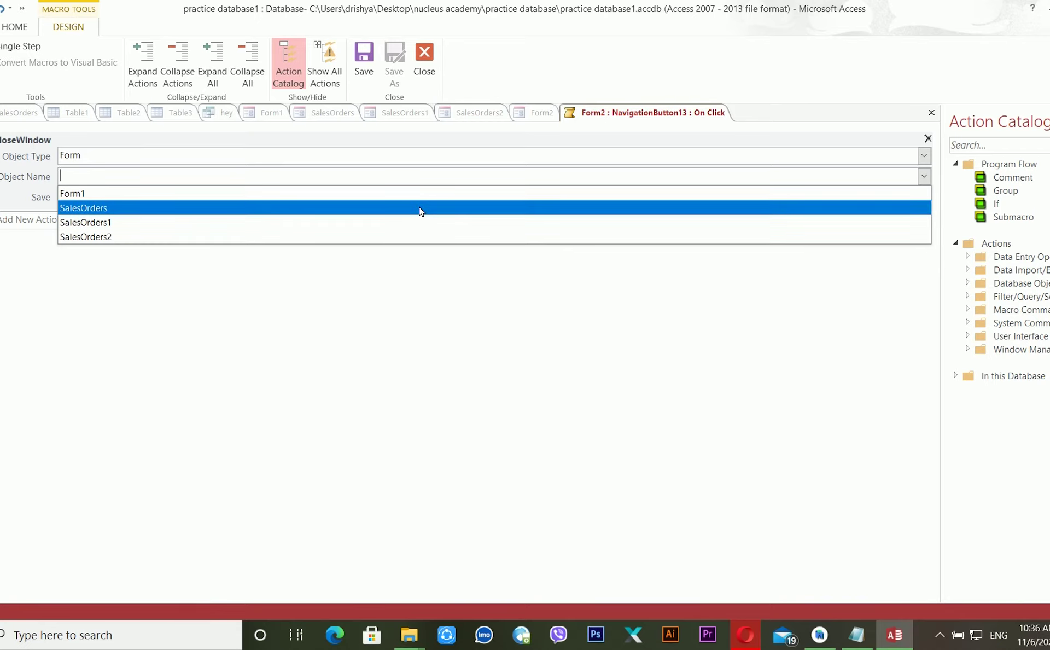
click(318, 259)
click(364, 61)
click(425, 59)
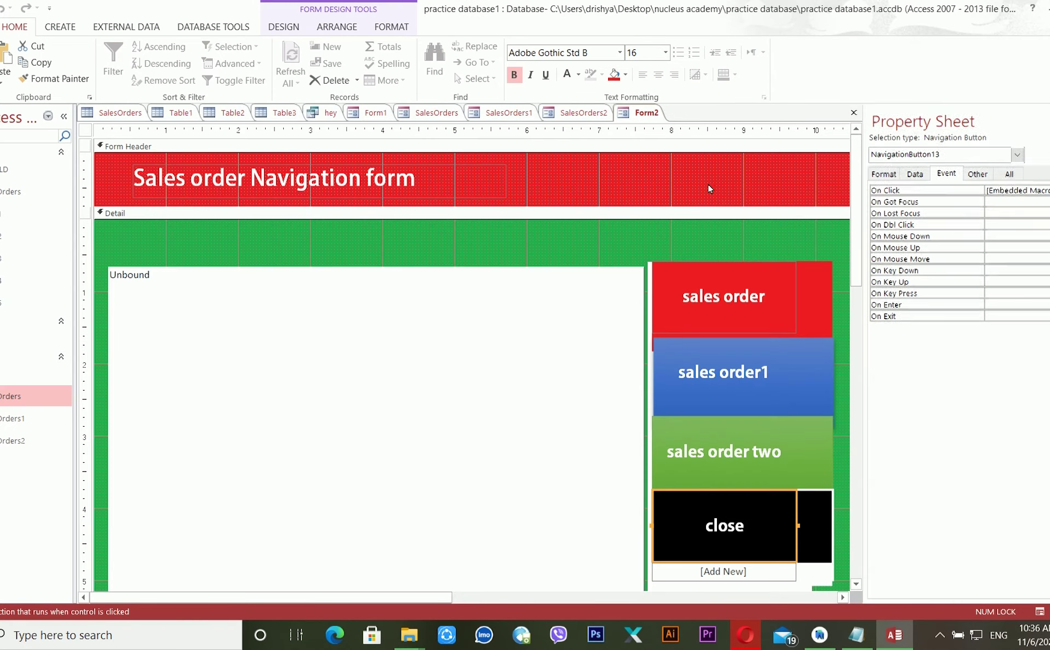
Save the navigation form under the name "sales order navigaton".
right_click(637, 113)
click(678, 117)
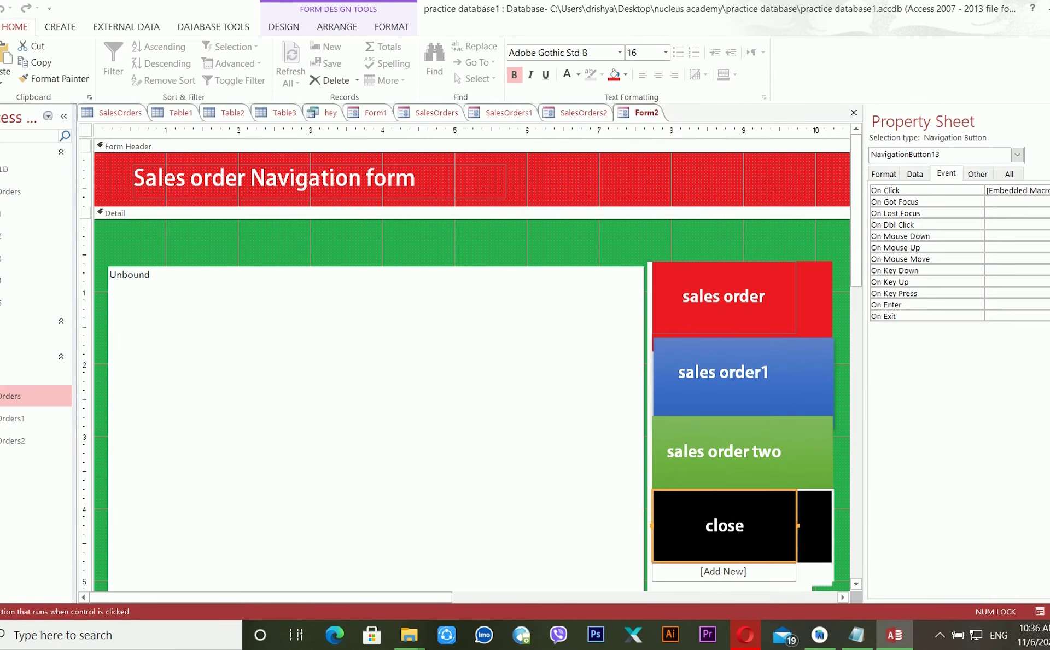
text(su)
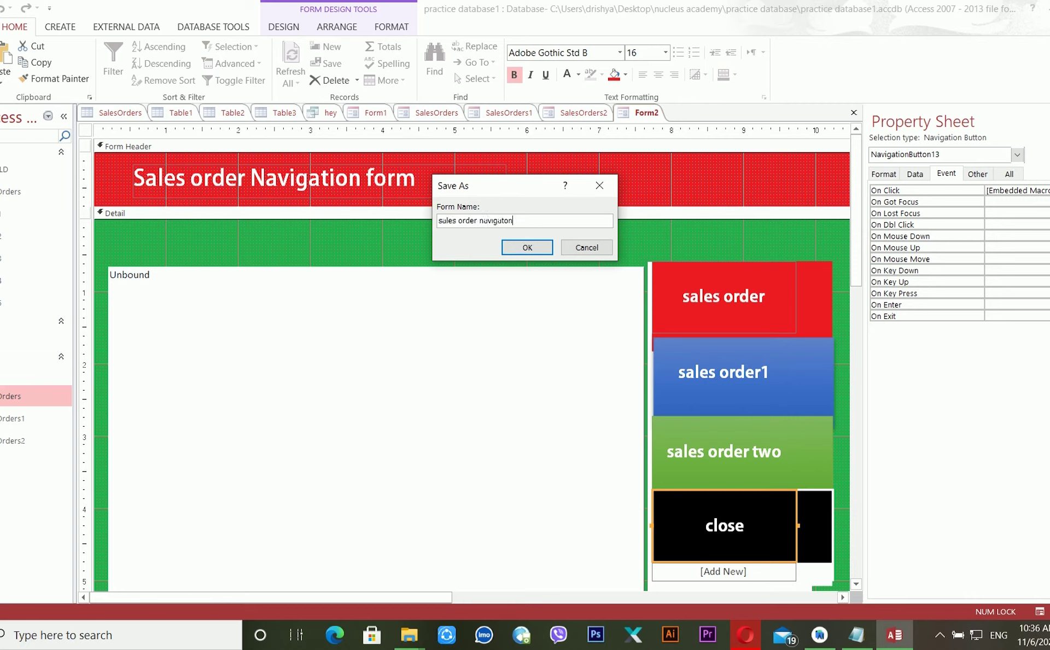
click(533, 247)
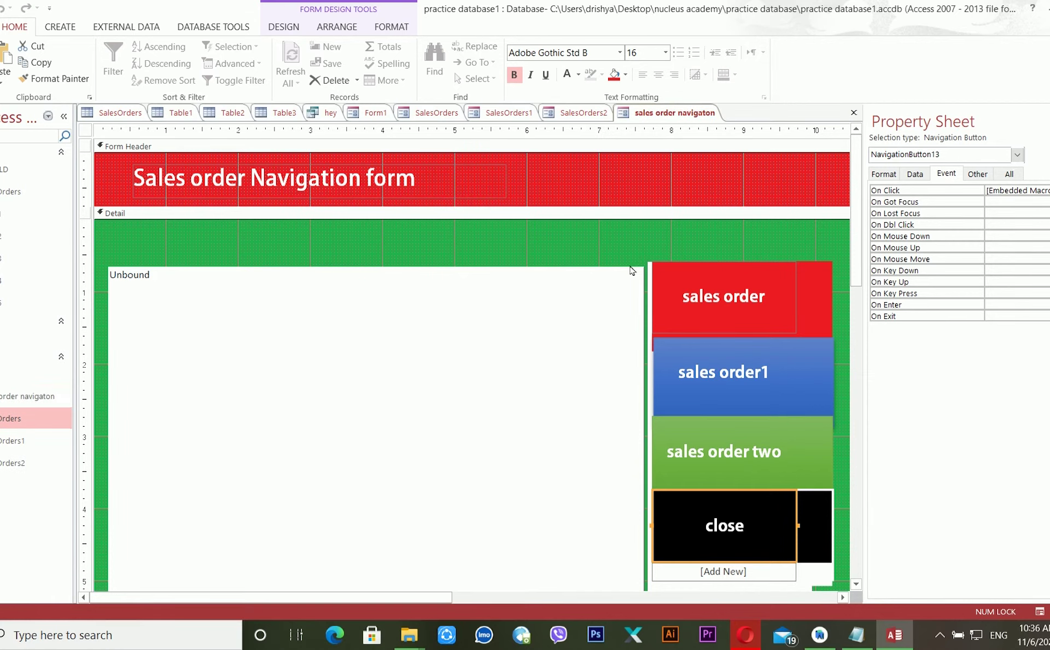
Set the object name of the CloseWindow action in the close button's On Click macro to sales order navigaton, and close the macro.
click(740, 526)
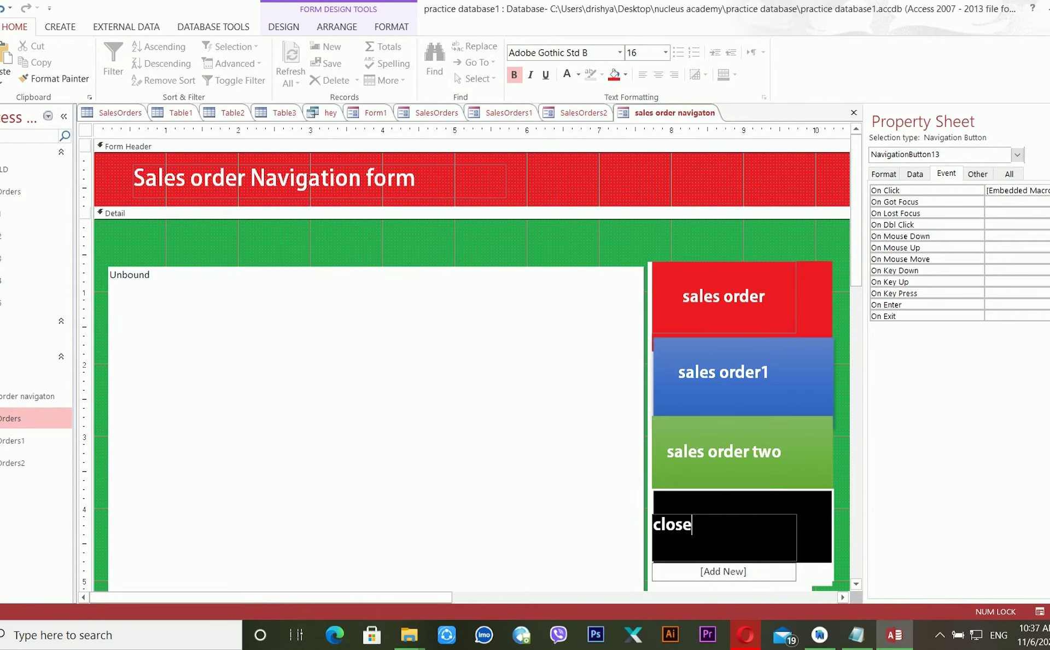
click(1017, 190)
click(1046, 190)
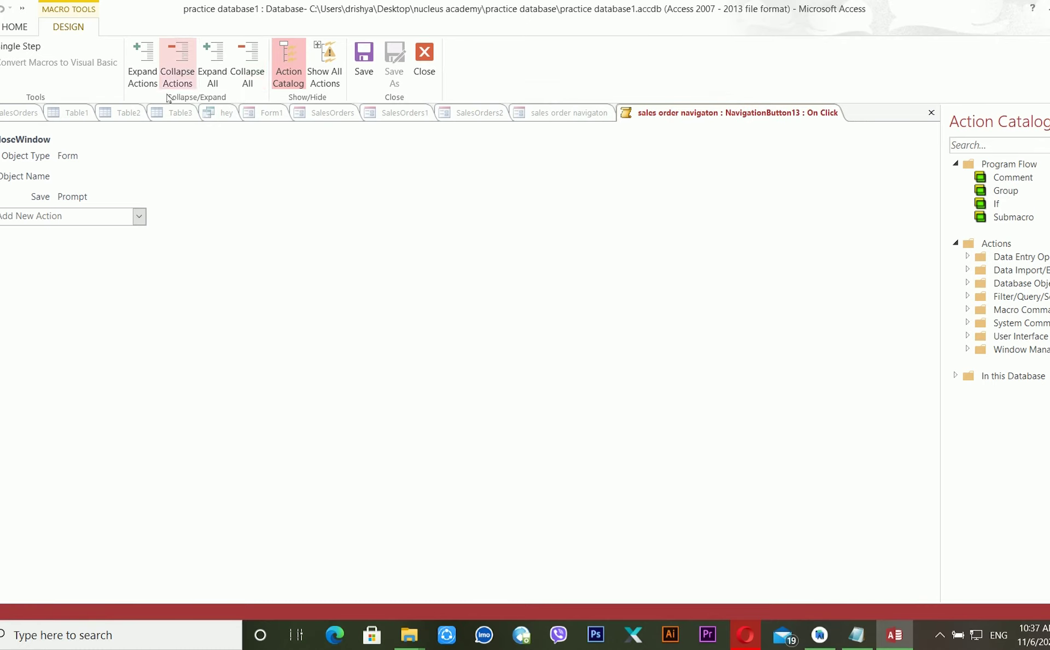
click(88, 161)
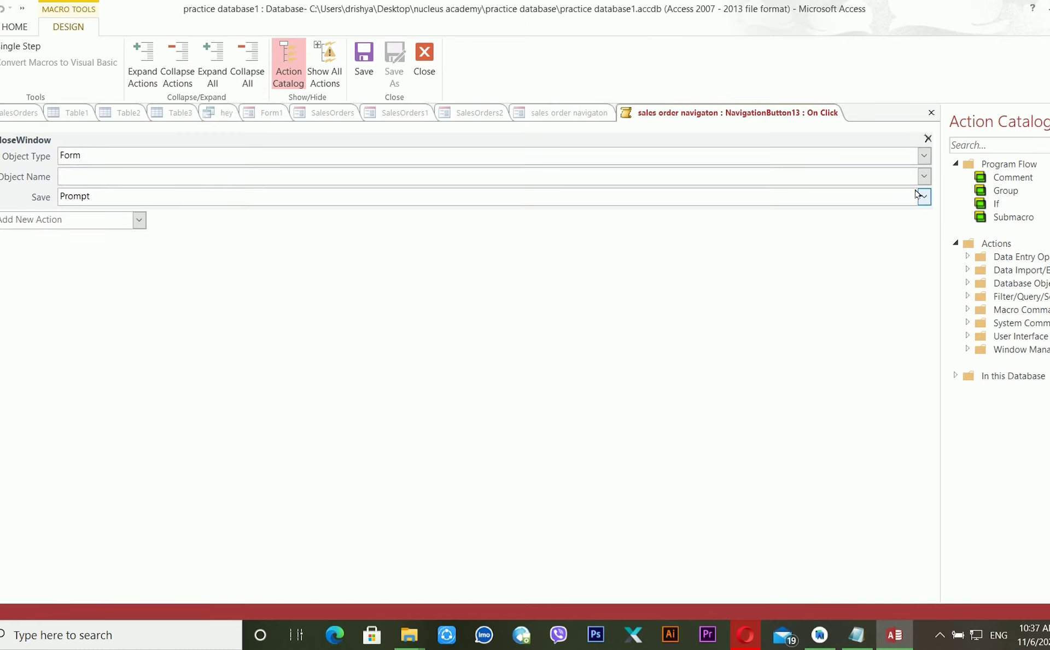
click(924, 176)
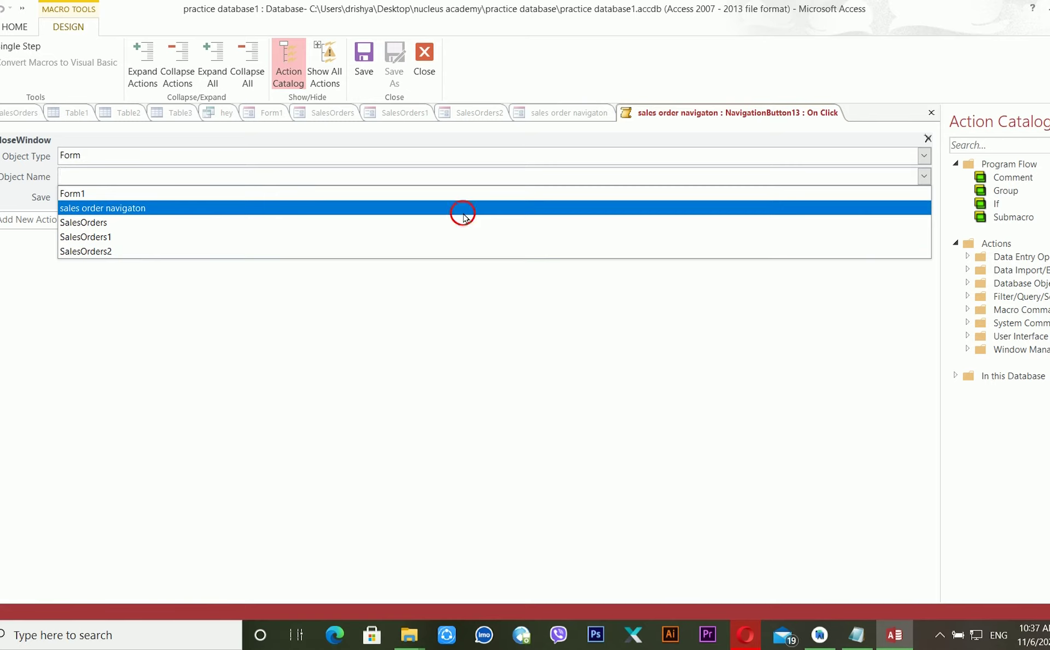
click(462, 210)
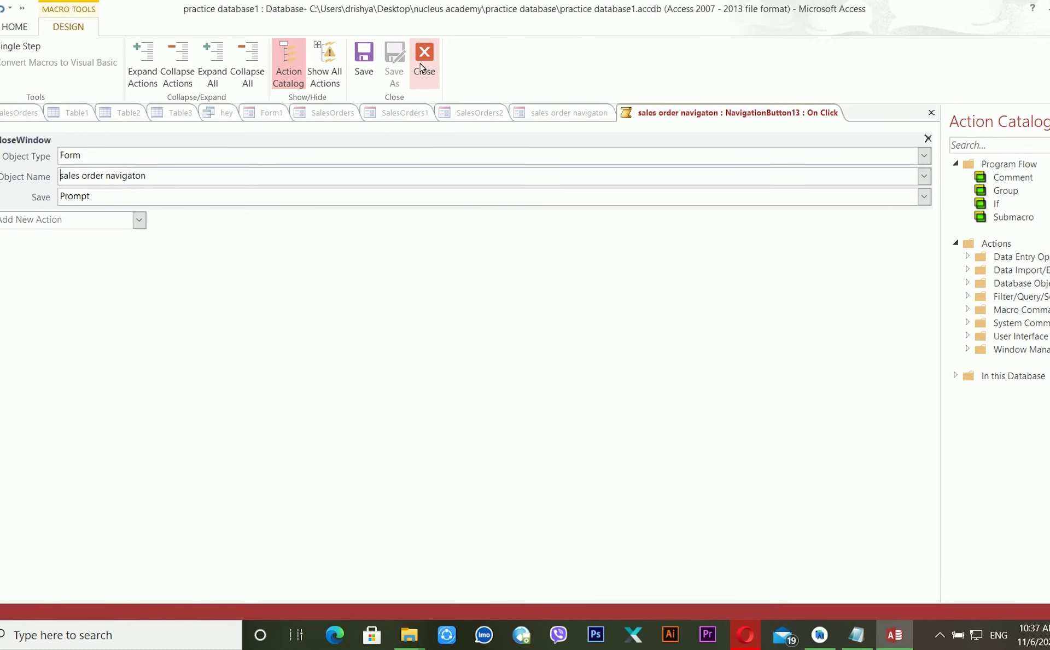
click(424, 65)
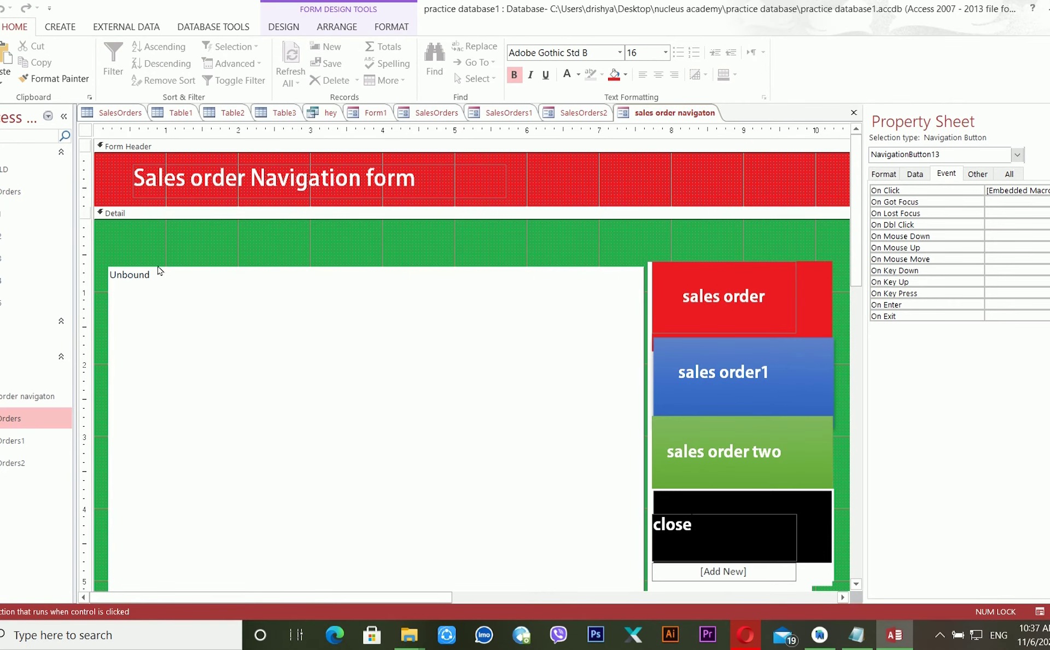
Save the sales order navigaton form and switch it to Form View.
right_click(683, 115)
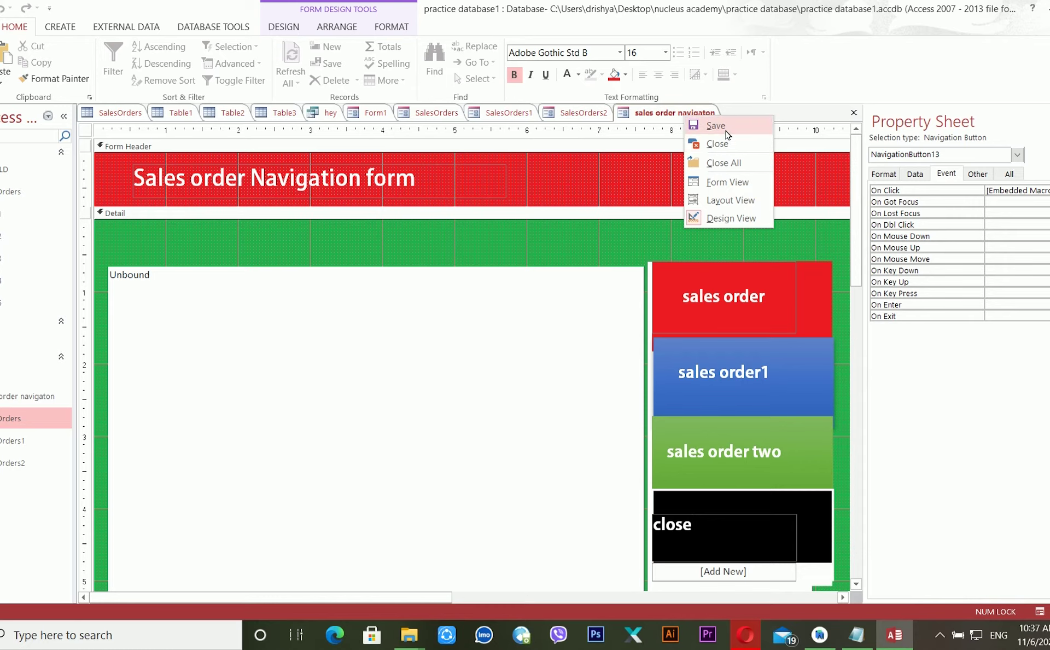
click(705, 127)
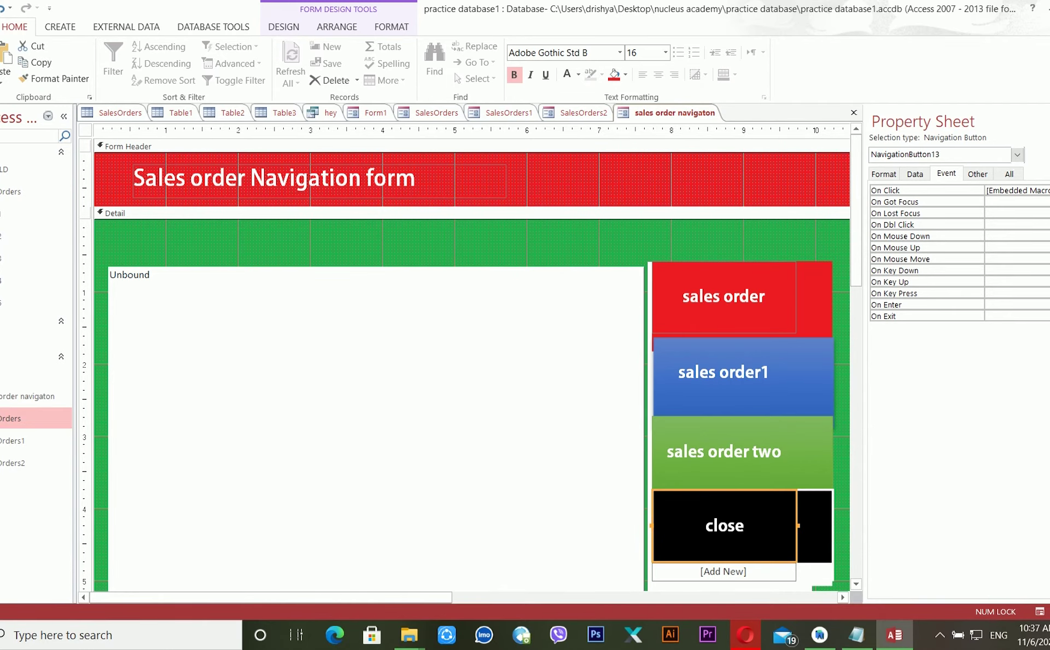
click(2, 77)
click(14, 106)
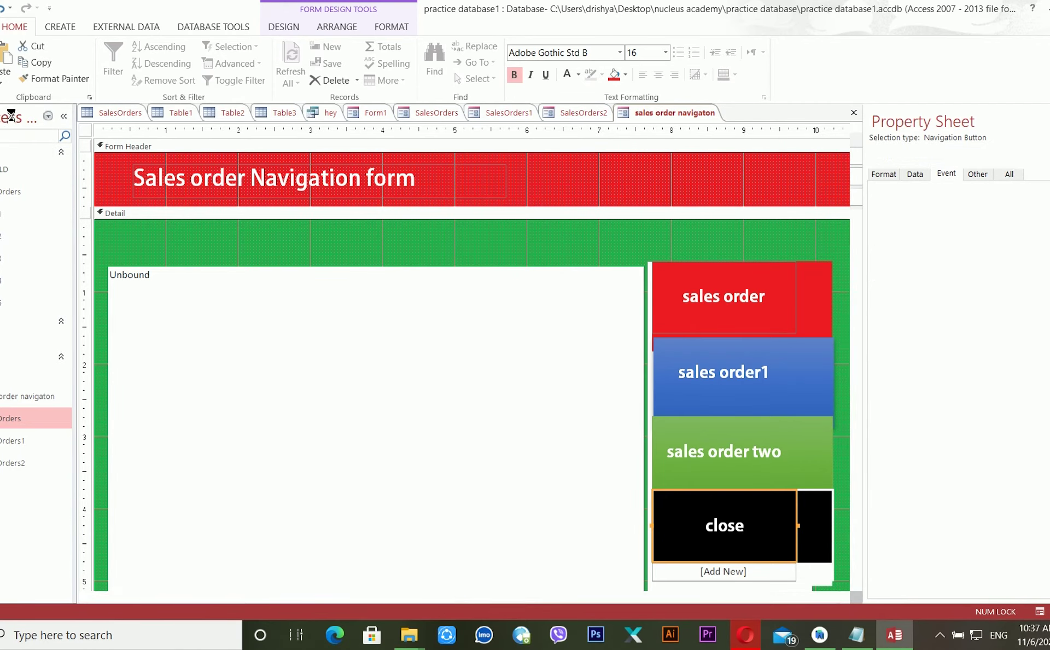
scroll(375, 440, down, 3)
scroll(425, 399, up, 3)
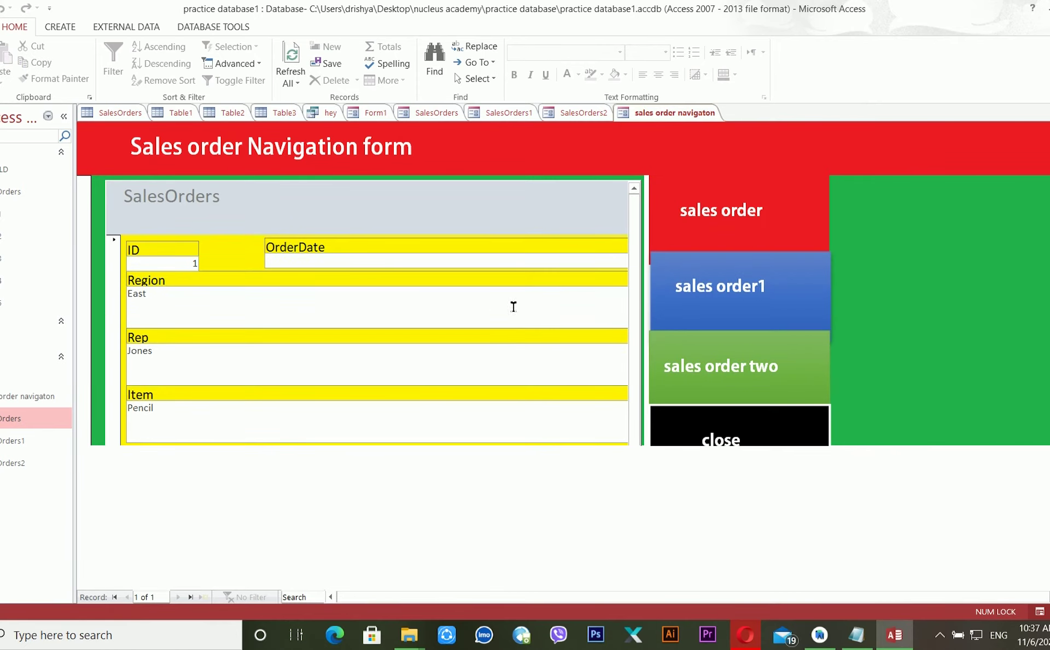
Test the sales order, sales order1, sales order two and close buttons on the navigation form.
click(737, 220)
click(740, 291)
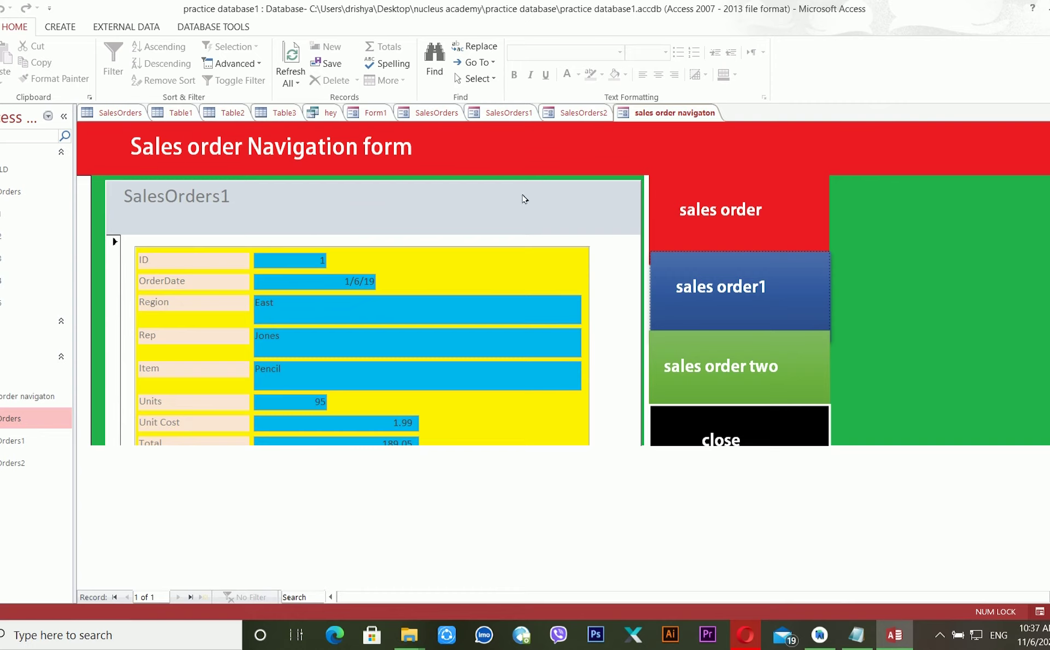
click(680, 364)
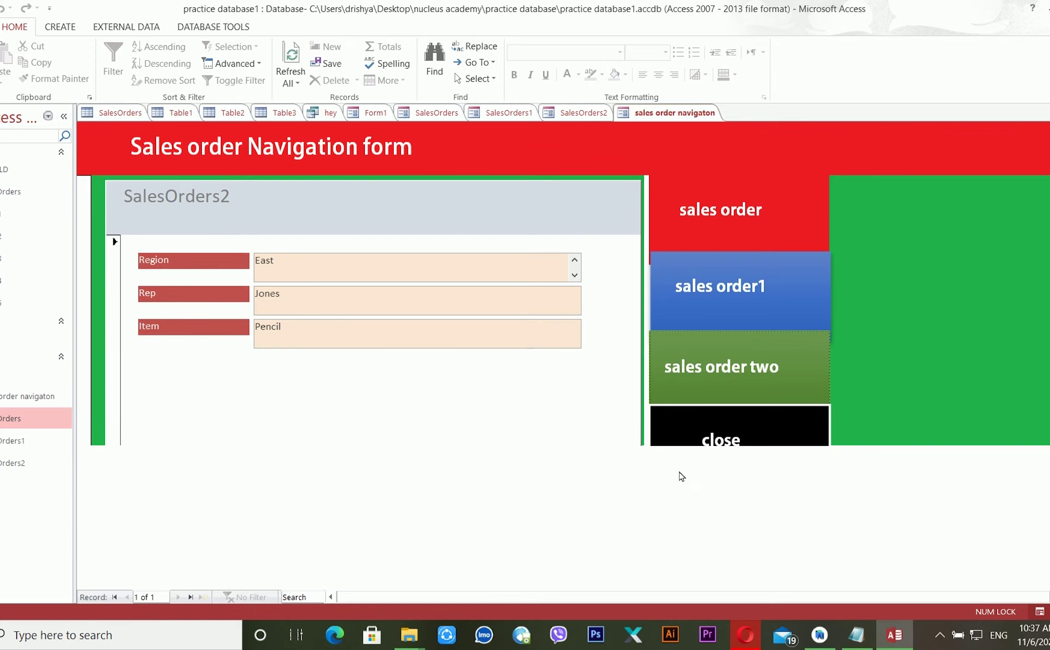
click(700, 440)
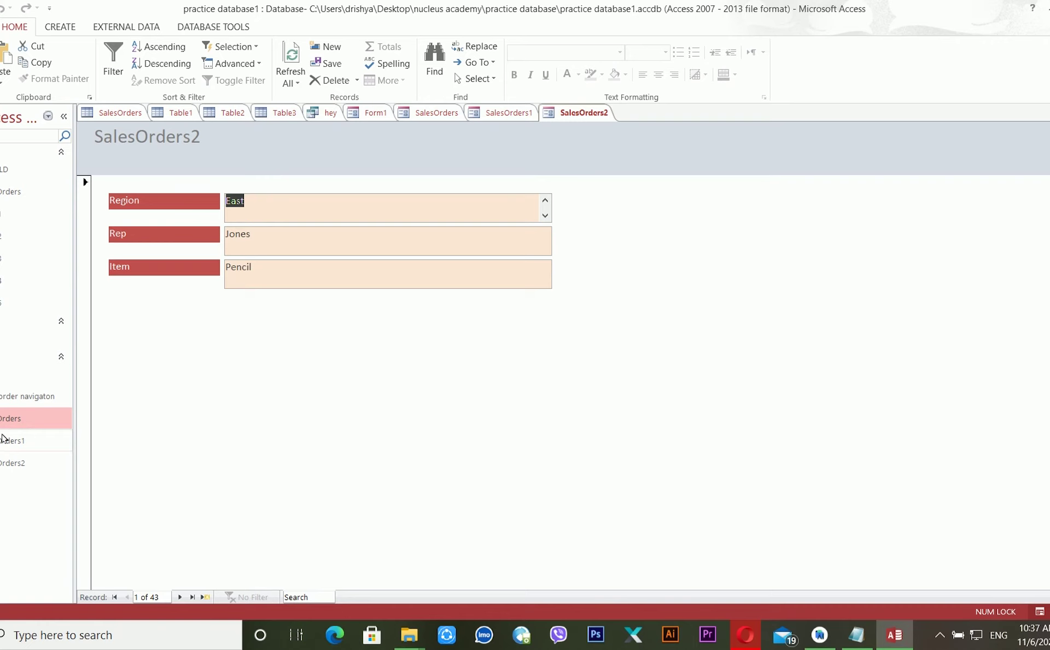
Reopen the sales order navigaton form and switch it to Design View.
double_click(30, 400)
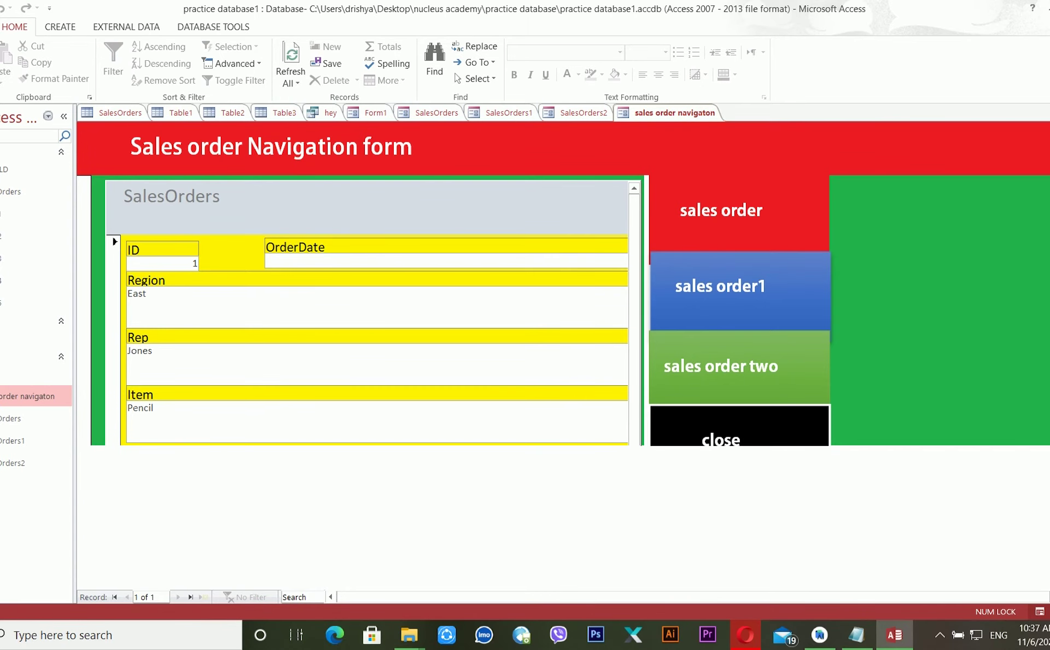
click(6, 71)
click(17, 169)
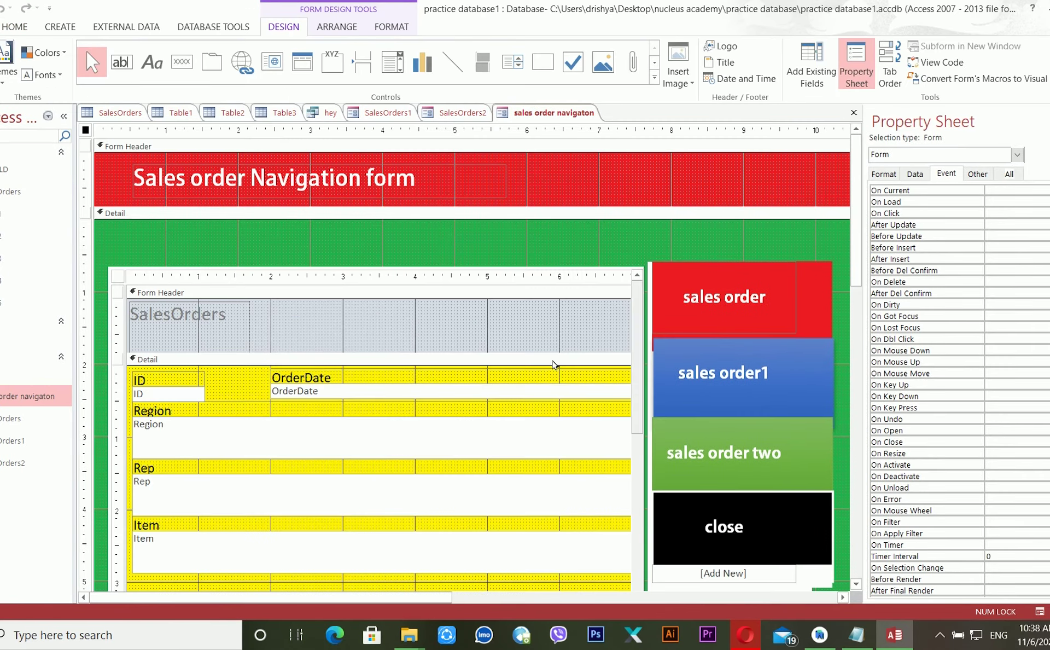
Examine the navigation form's lower area and the extent of the embedded SalesOrders subform and its fields.
scroll(553, 380, down, 10)
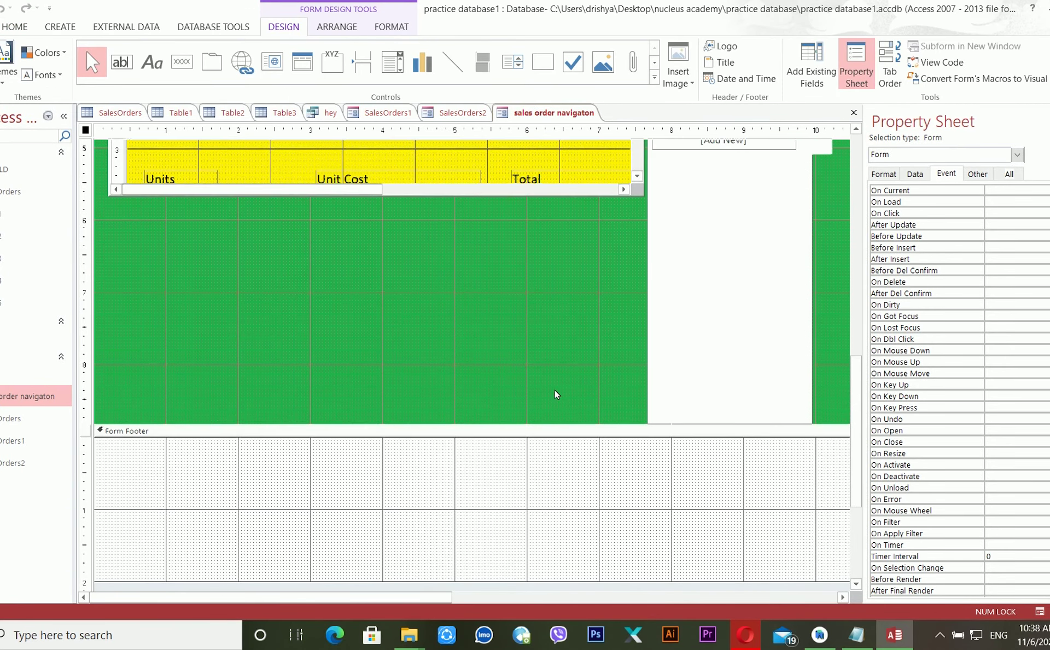
scroll(556, 394, down, 3)
click(513, 270)
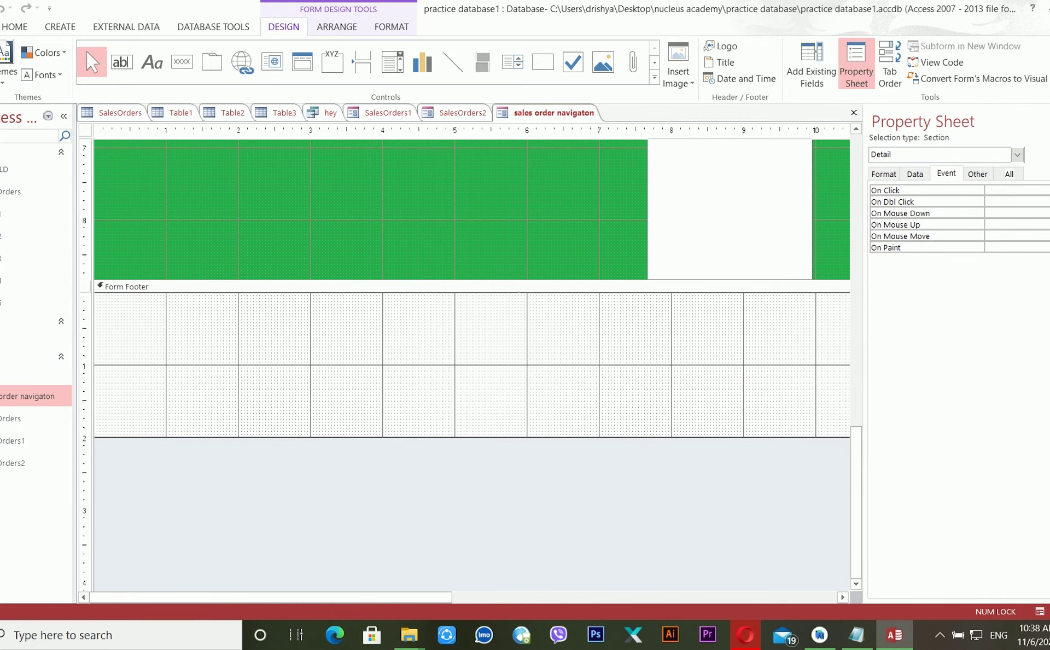
scroll(475, 317, up, 5)
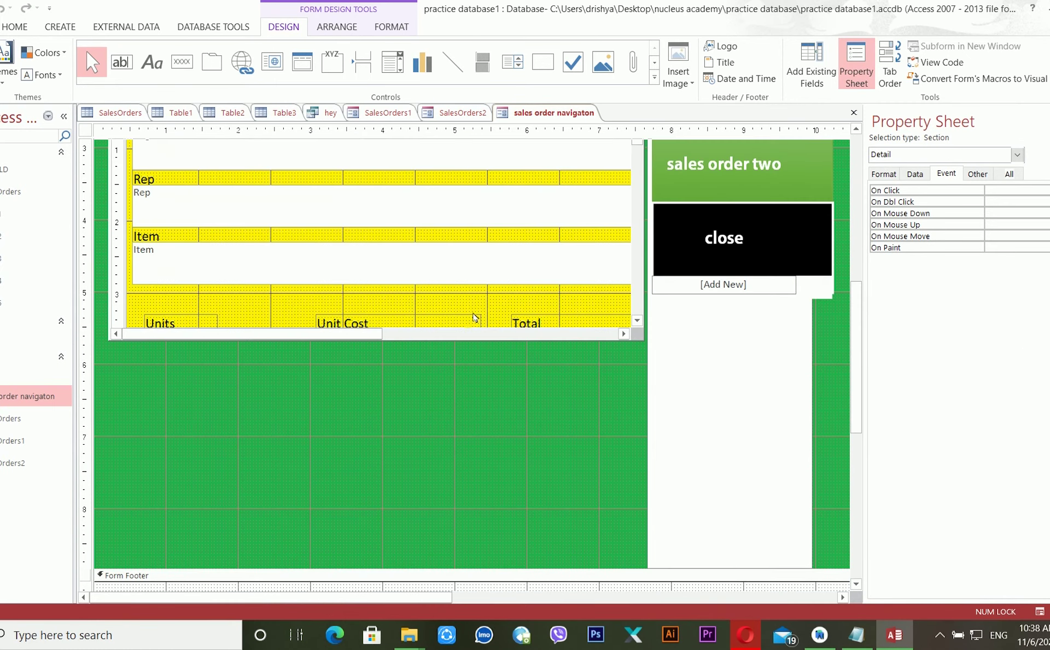
click(452, 333)
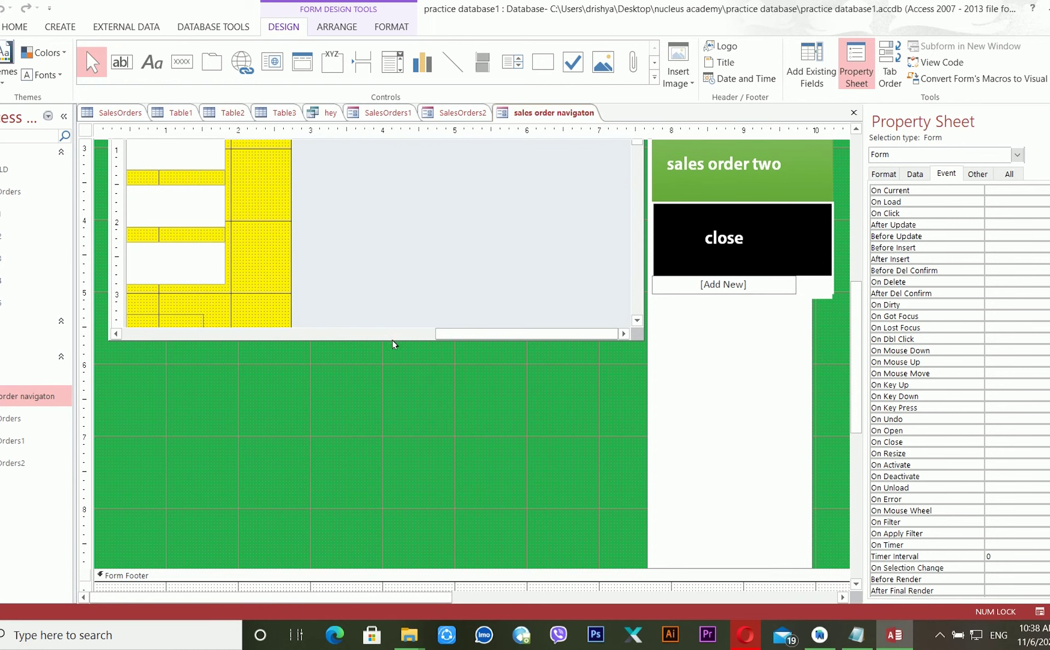
click(405, 333)
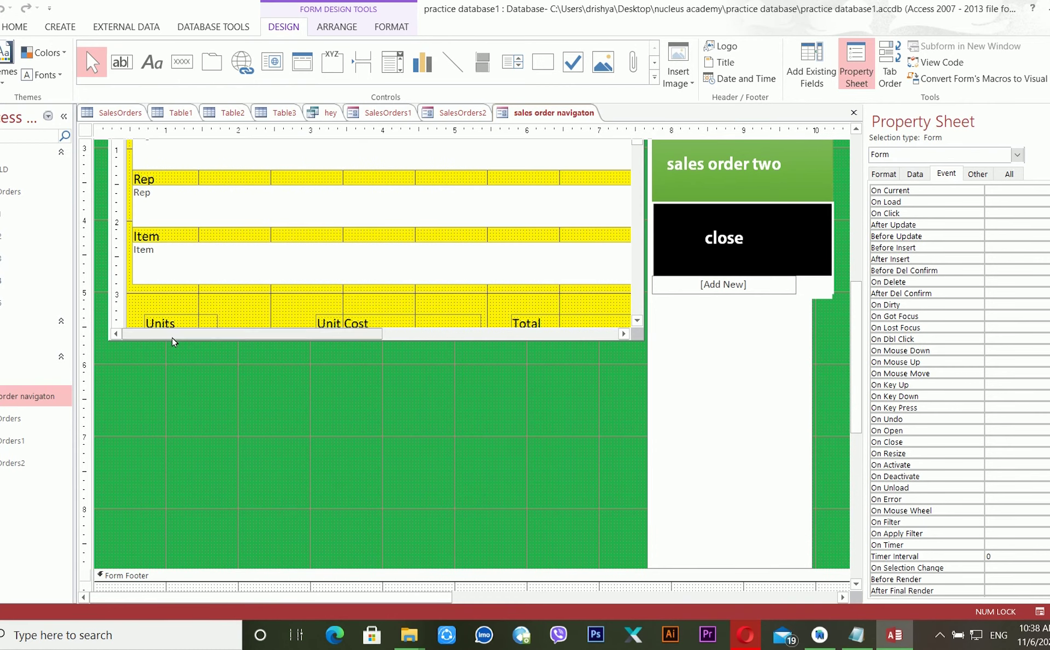
click(610, 207)
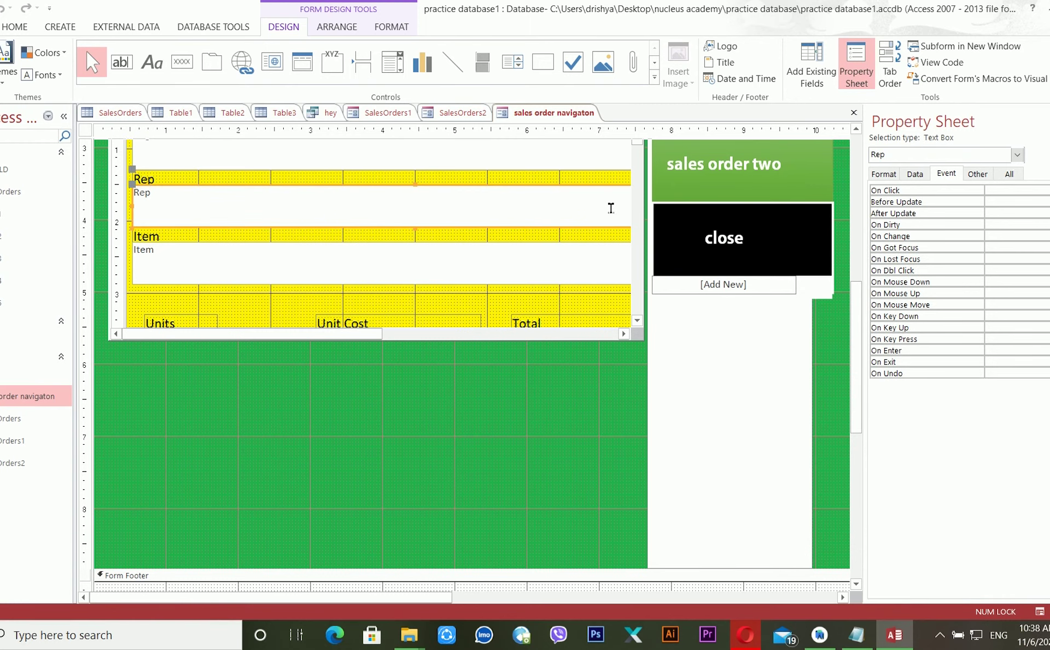
click(136, 256)
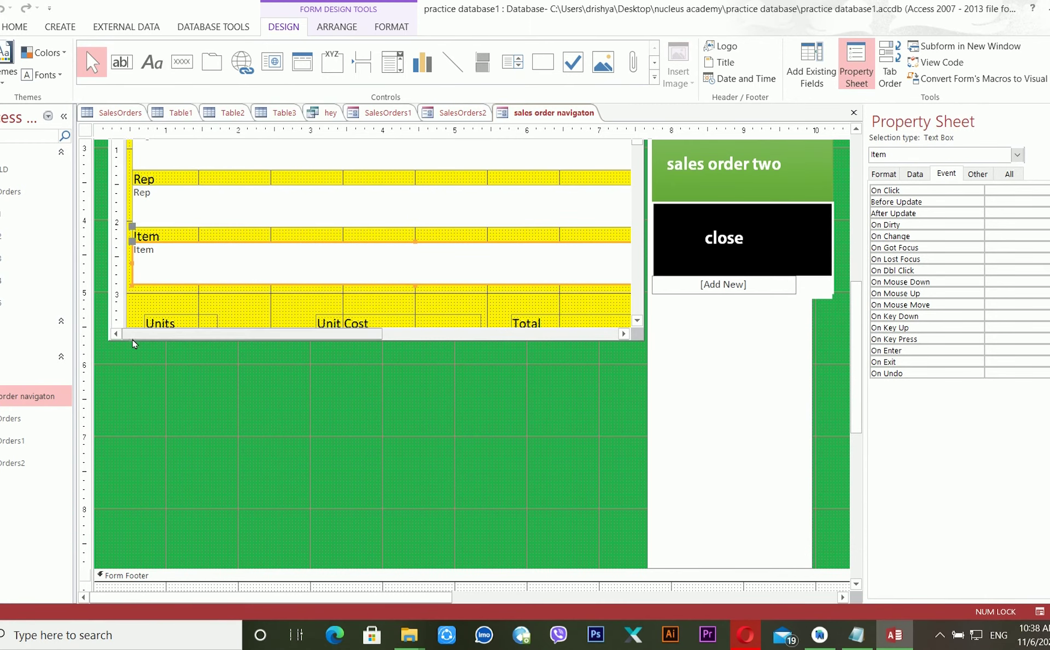
click(107, 344)
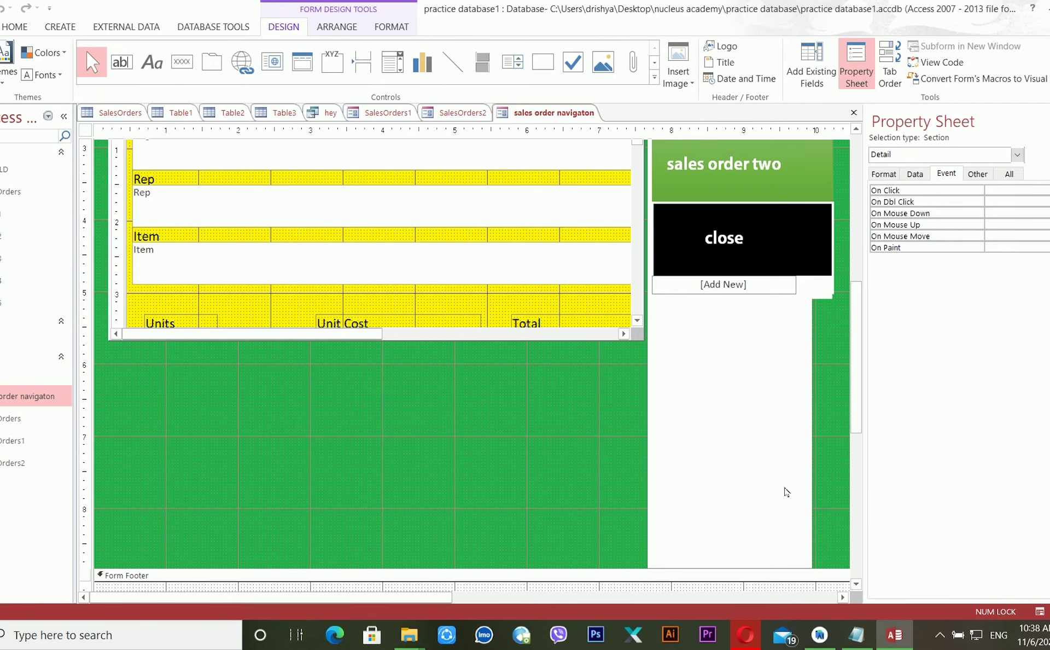
click(623, 341)
scroll(729, 304, up, 5)
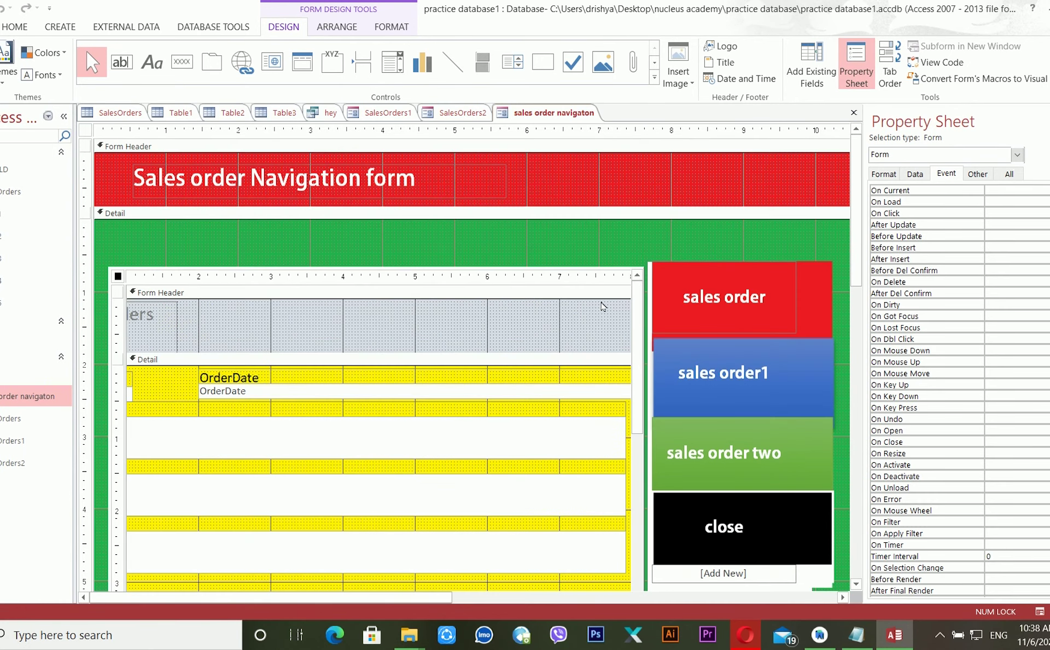
scroll(601, 307, down, 5)
Extend the Detail section of the embedded SalesOrders subform downward to about 6.6 on the vertical ruler.
click(314, 272)
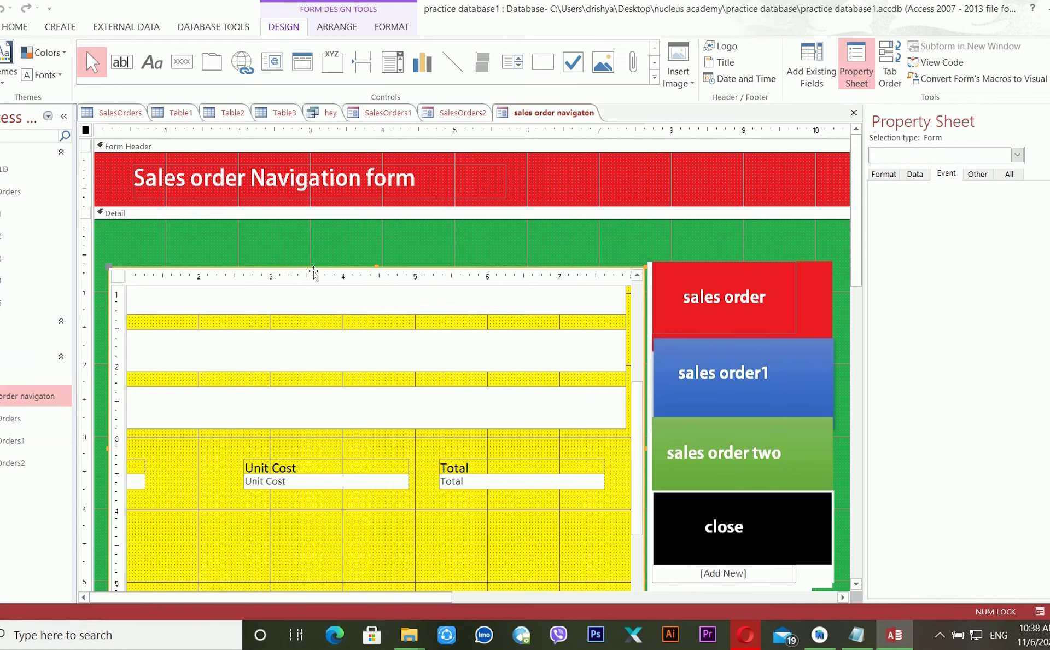
click(612, 284)
click(664, 290)
click(510, 295)
scroll(511, 295, down, 5)
scroll(511, 295, up, 2)
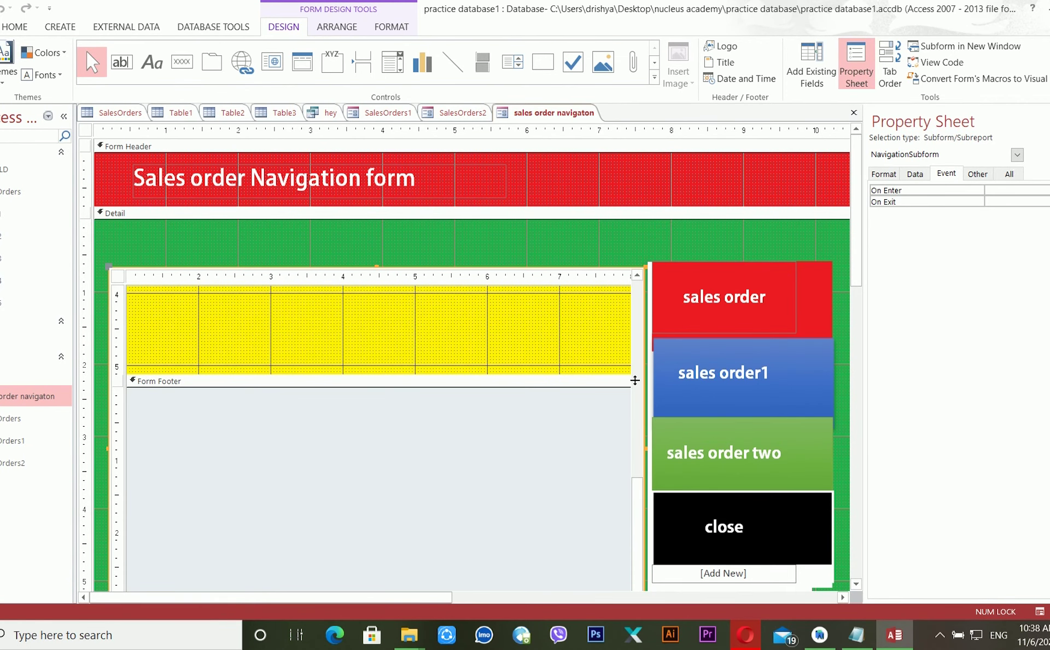
drag(627, 378, 620, 459)
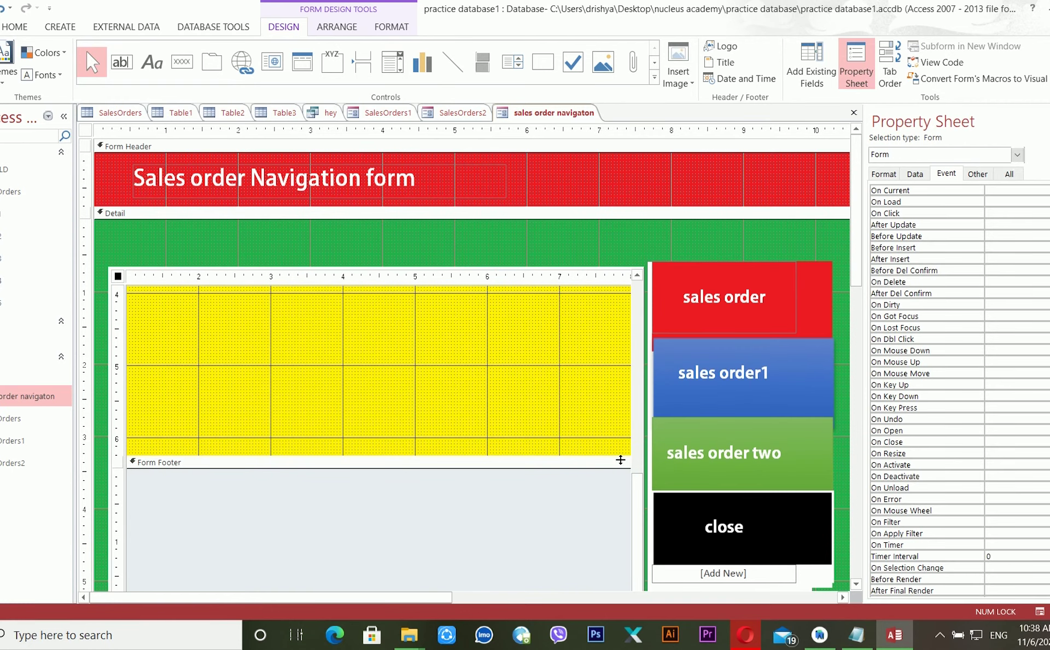
scroll(617, 460, up, 4)
scroll(617, 460, down, 3)
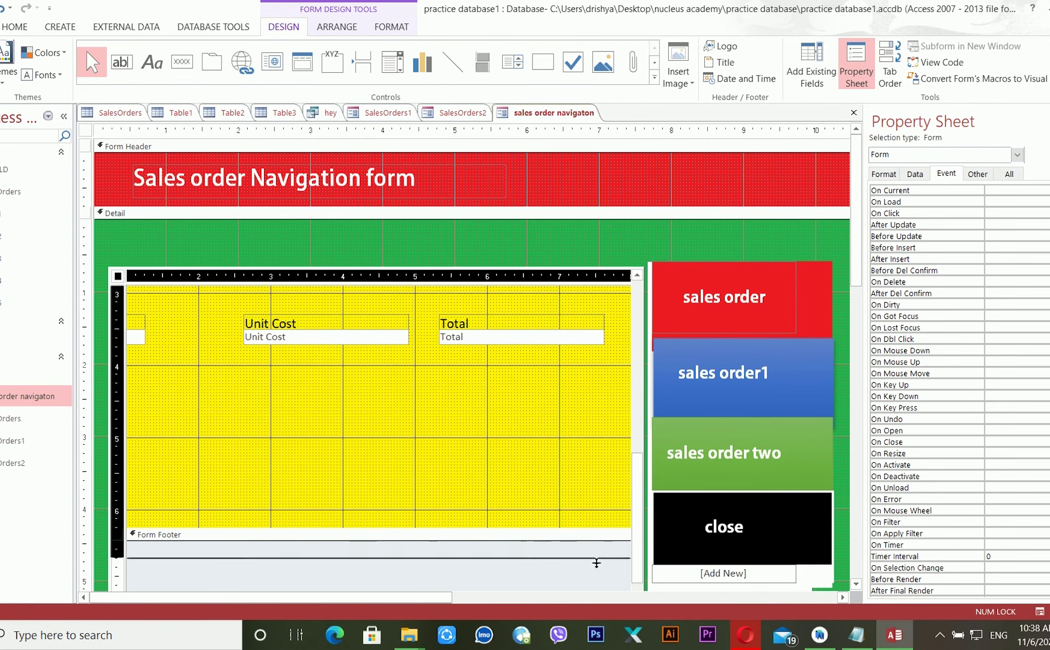
drag(597, 534, 597, 563)
Lengthen the SalesOrders subform's Detail section by about 3 more ruler units, and switch the navigation form to Form View.
scroll(593, 485, down, 5)
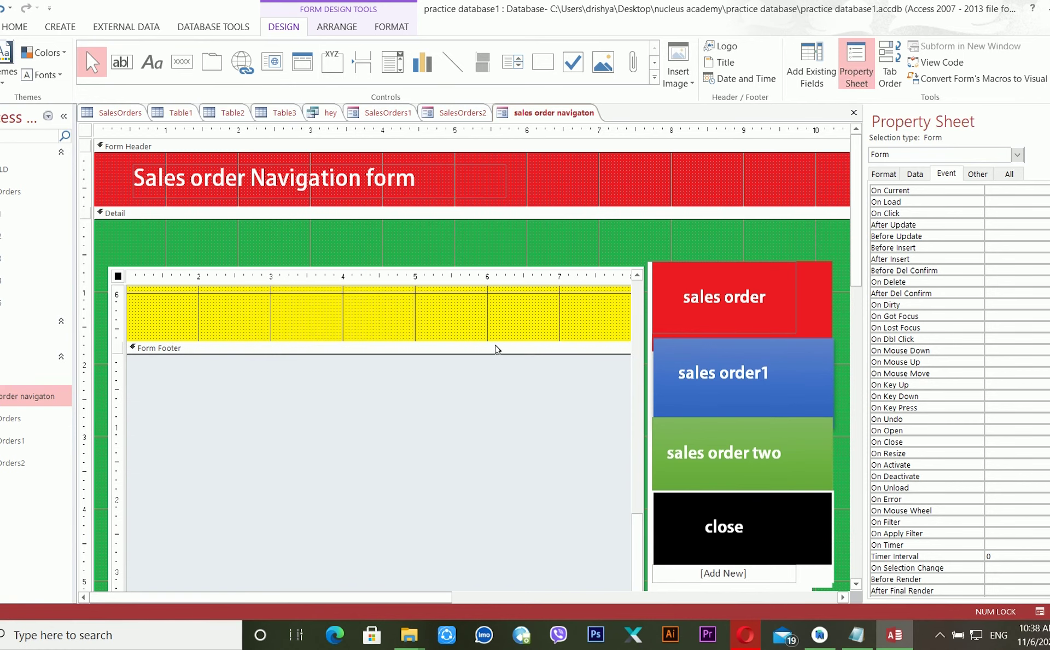
drag(510, 346, 508, 568)
scroll(536, 425, down, 5)
scroll(536, 426, up, 10)
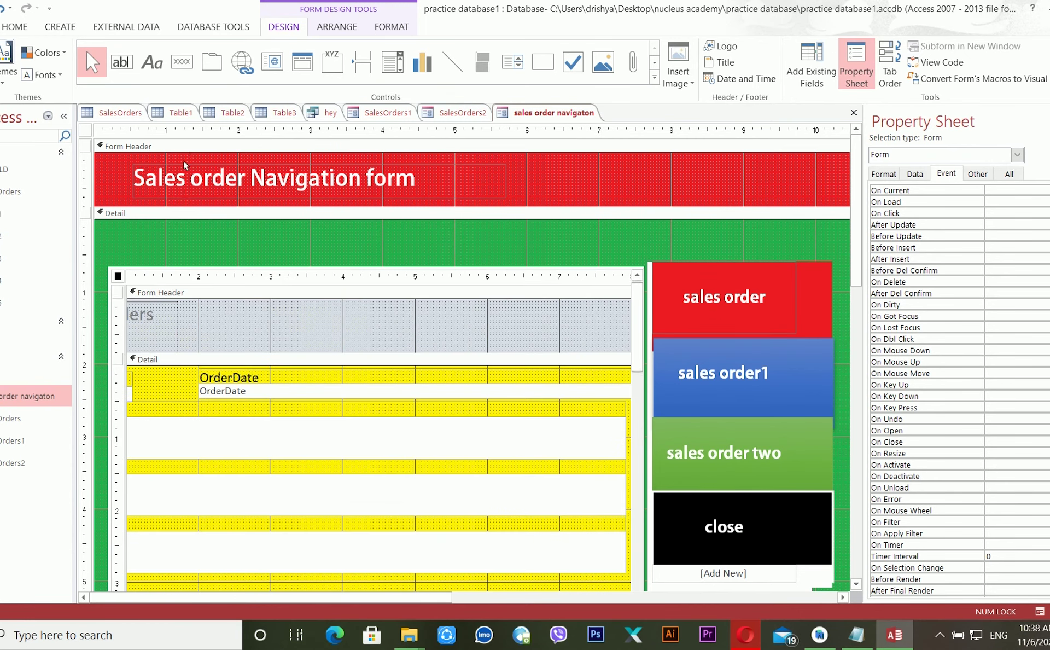
click(20, 106)
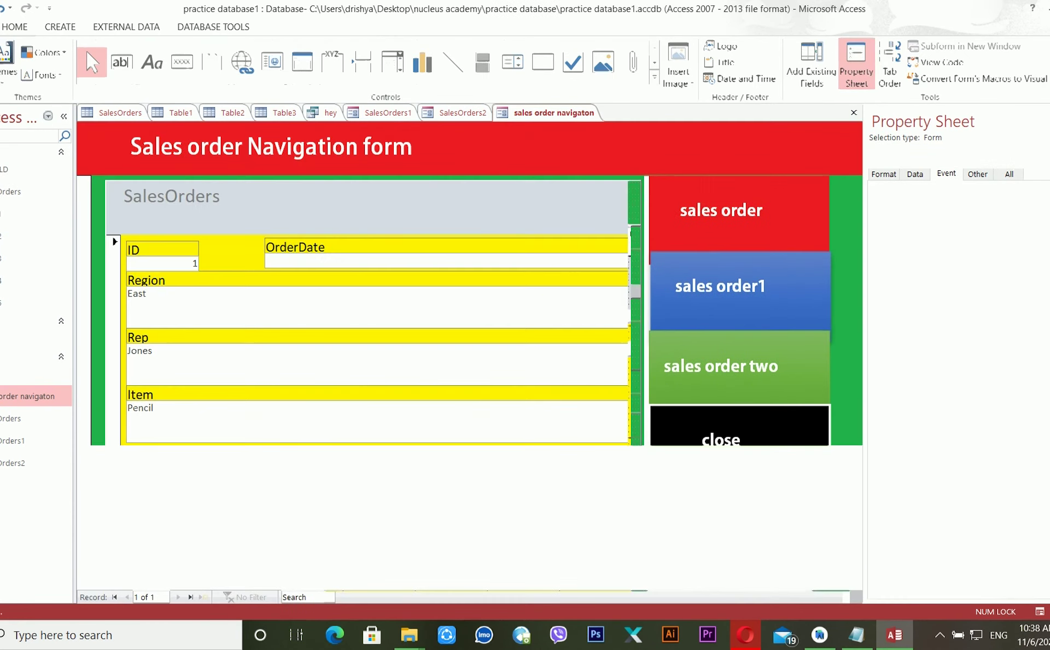